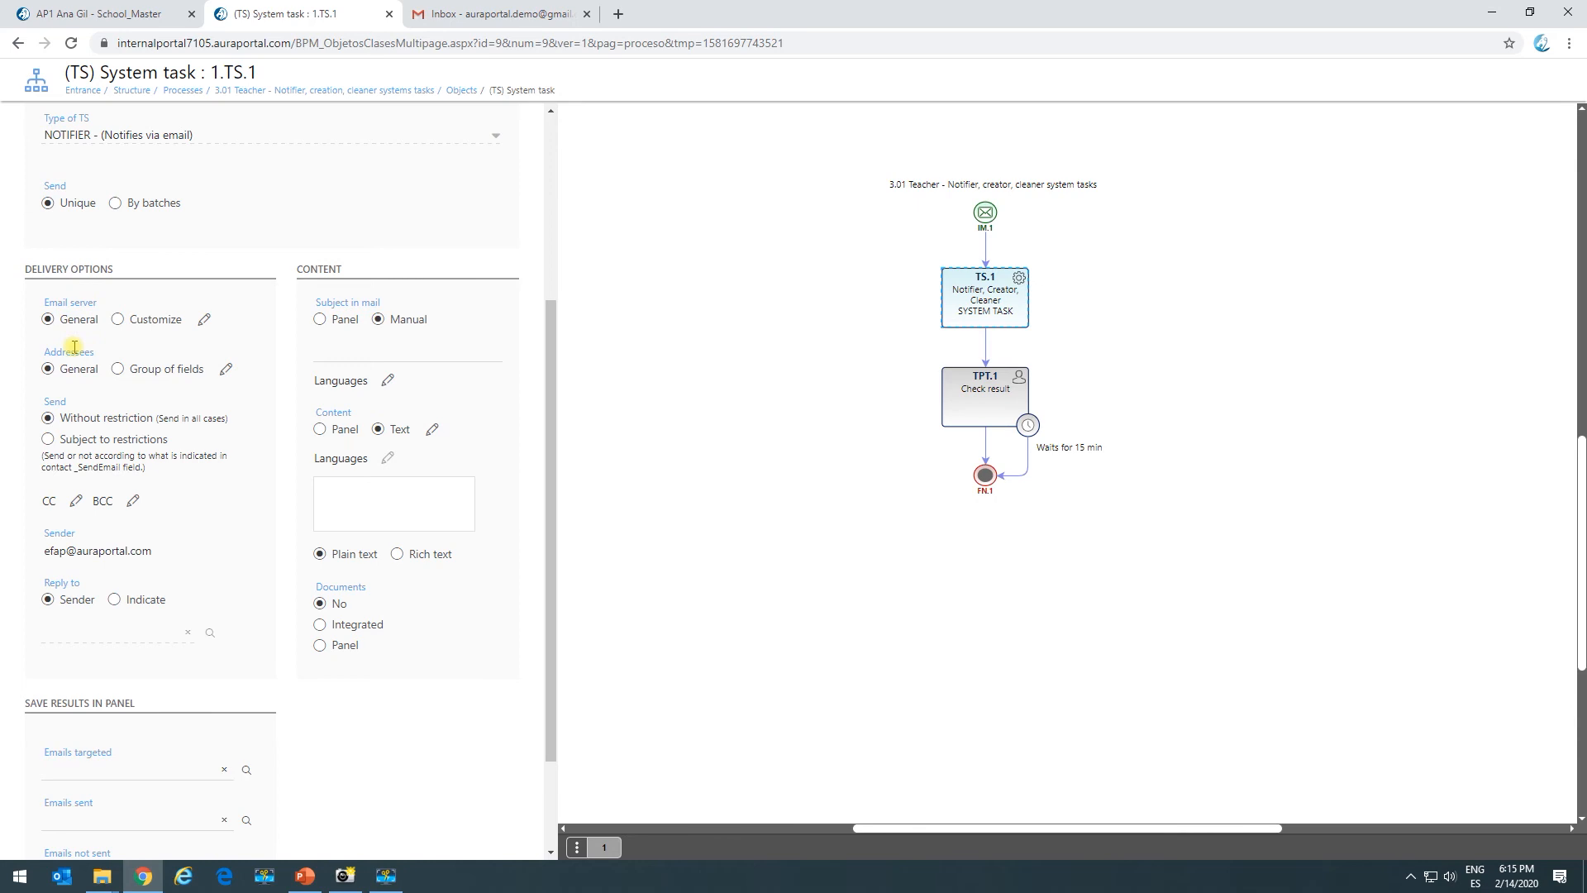
# View the general mail server connection: smtp.sendgrid.com, port 25, authentication required.
pyautogui.click(204, 319)
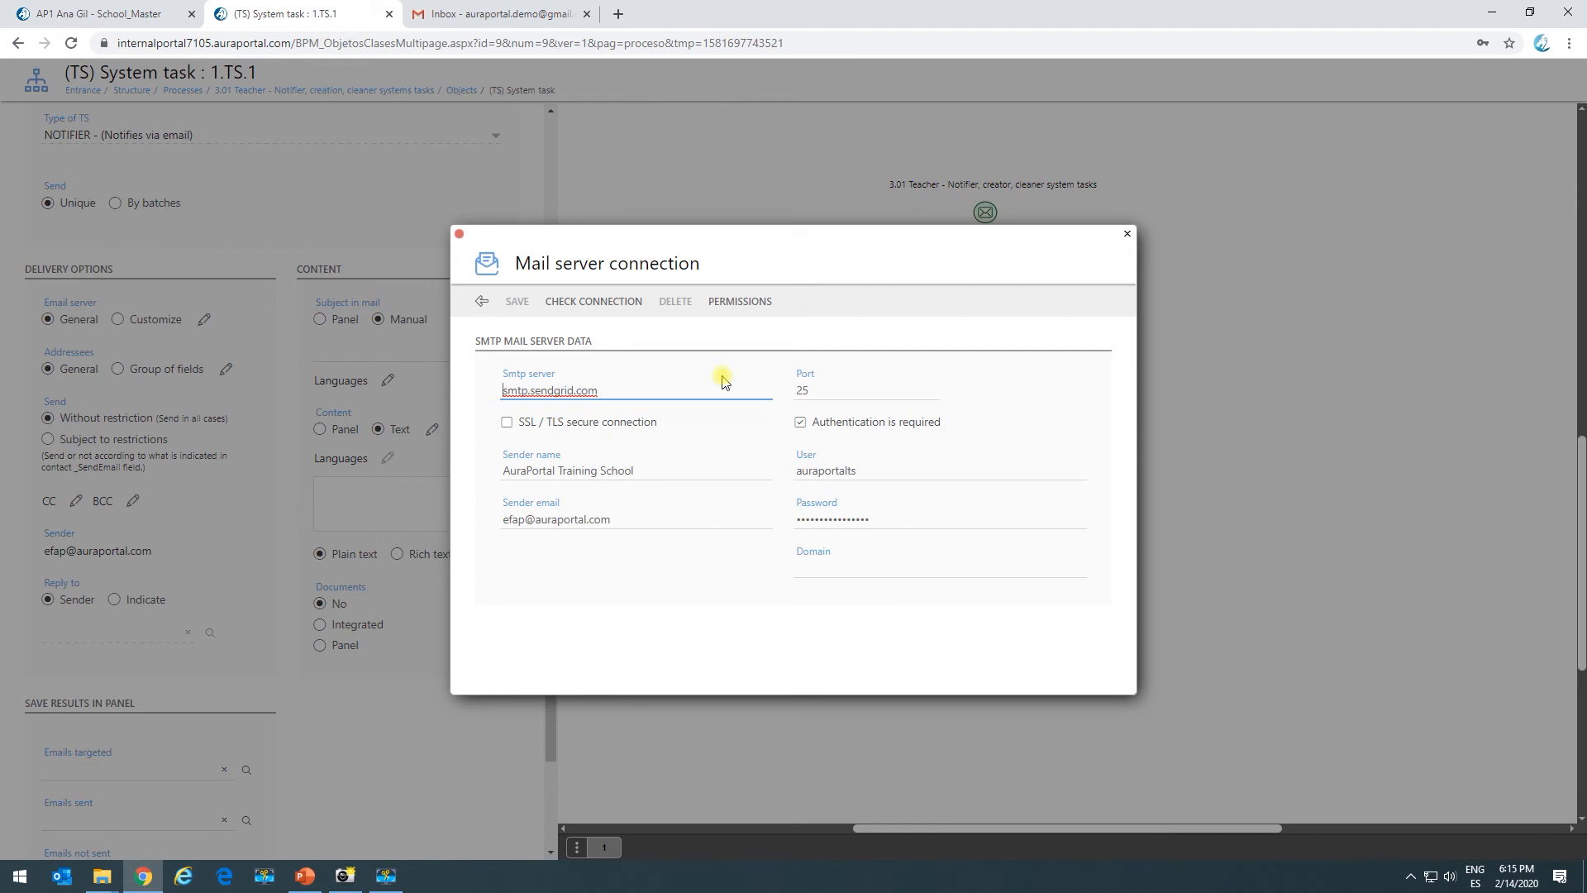
pyautogui.click(480, 306)
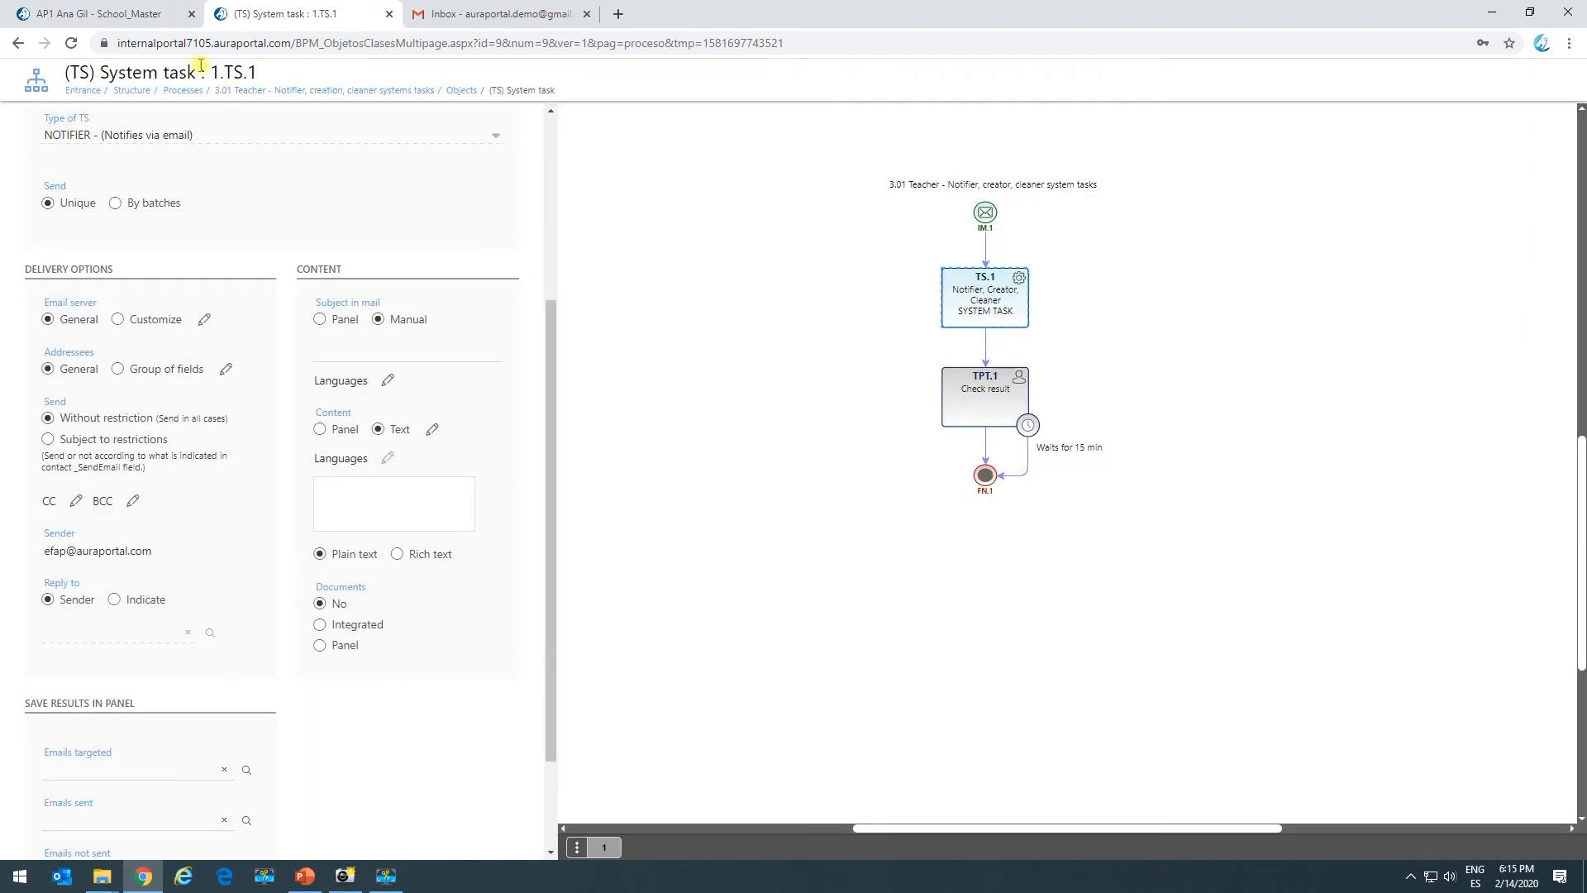
pyautogui.click(132, 16)
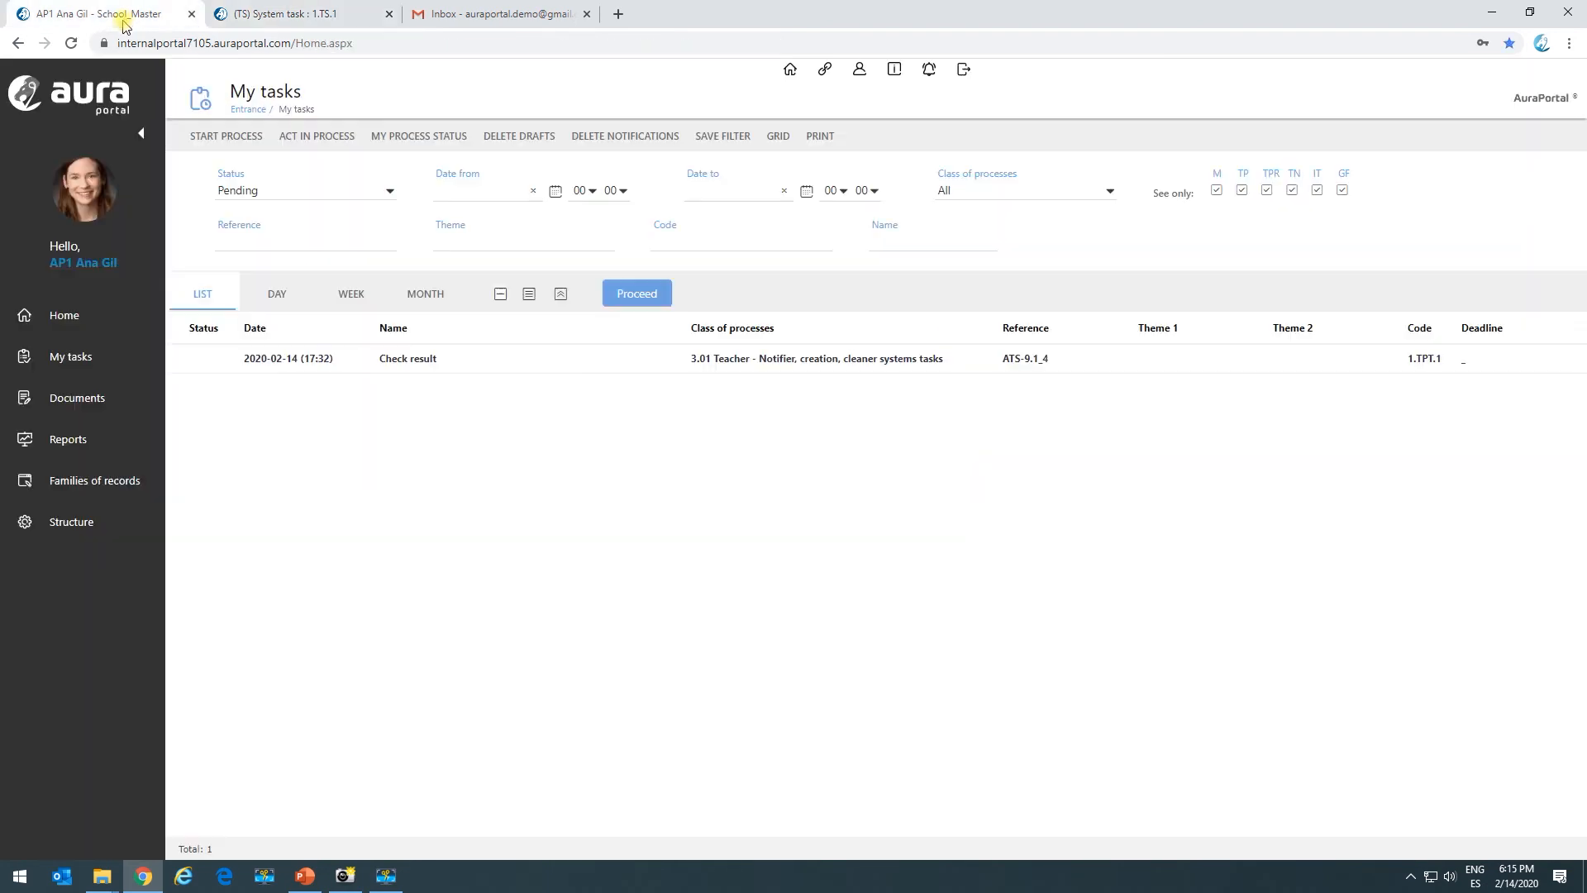
pyautogui.click(89, 537)
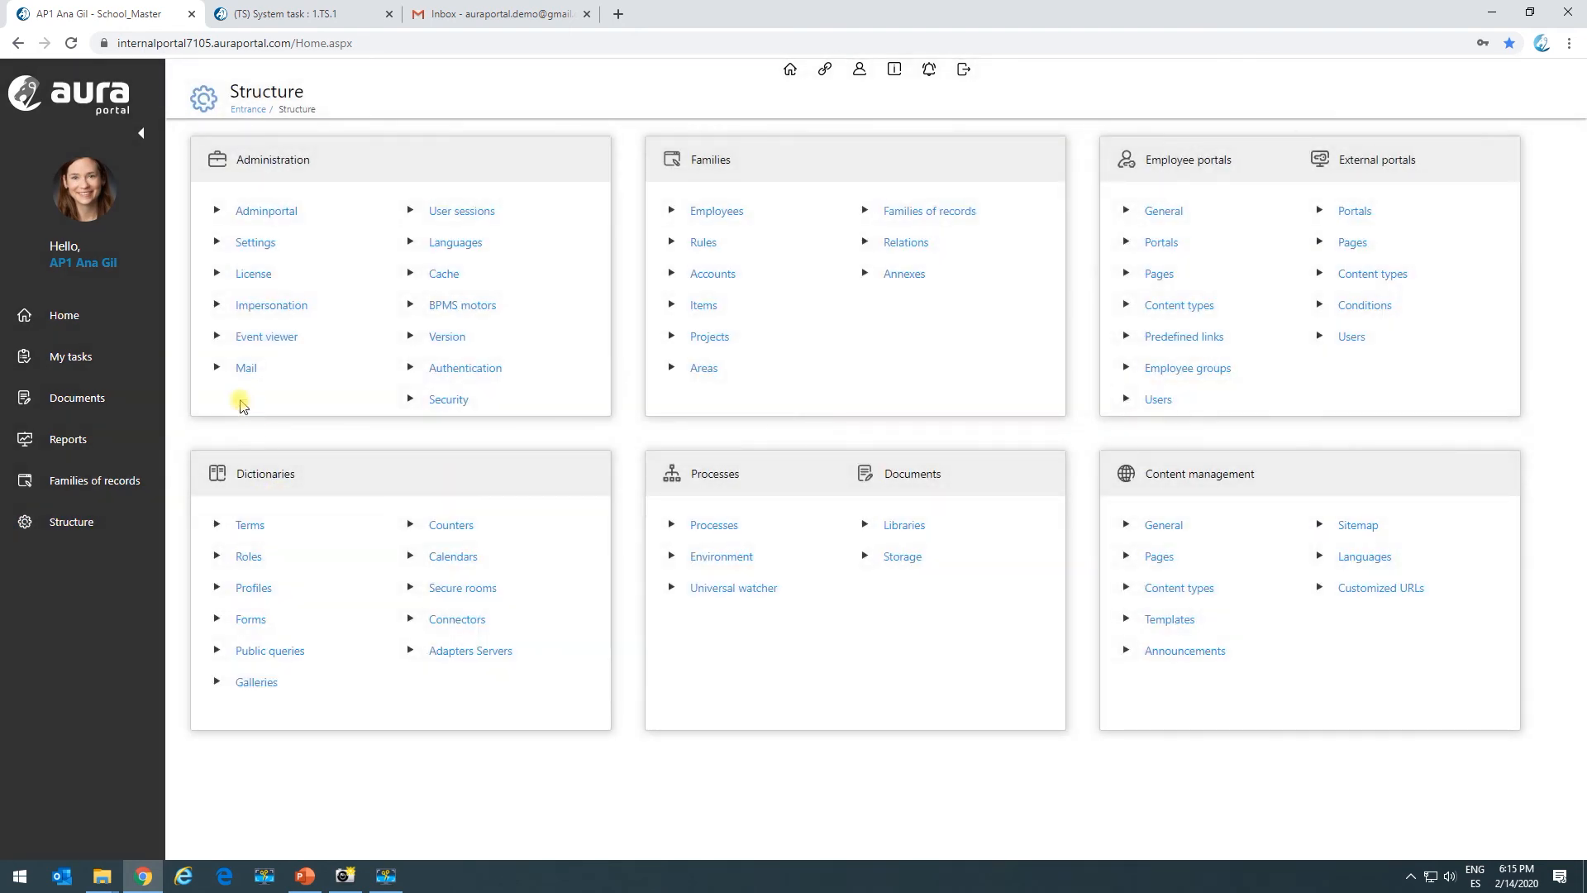
pyautogui.click(246, 370)
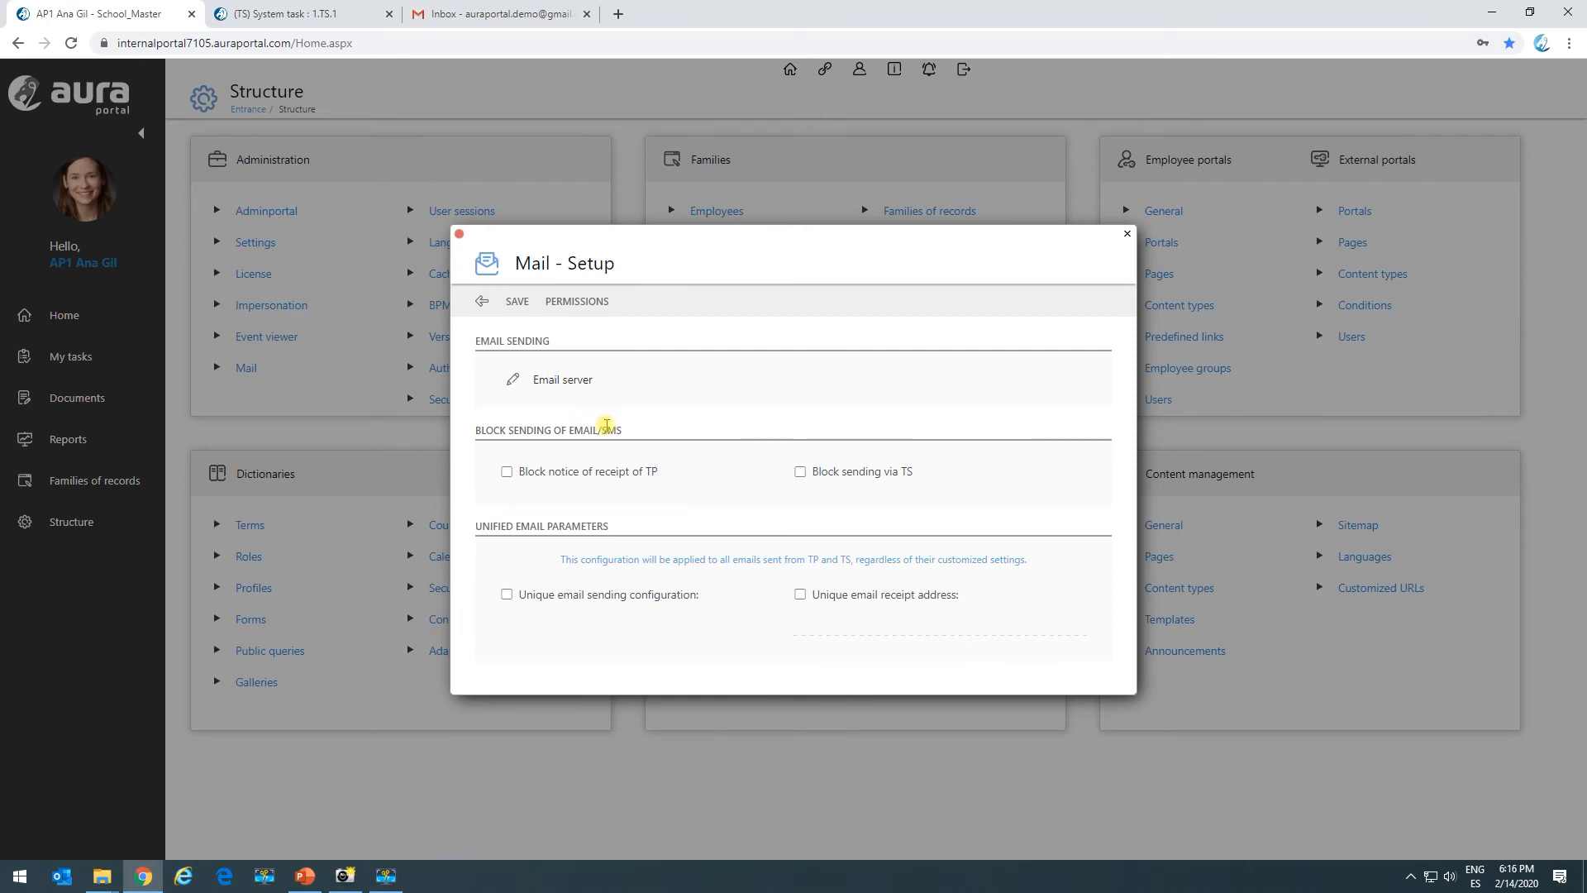
pyautogui.click(482, 301)
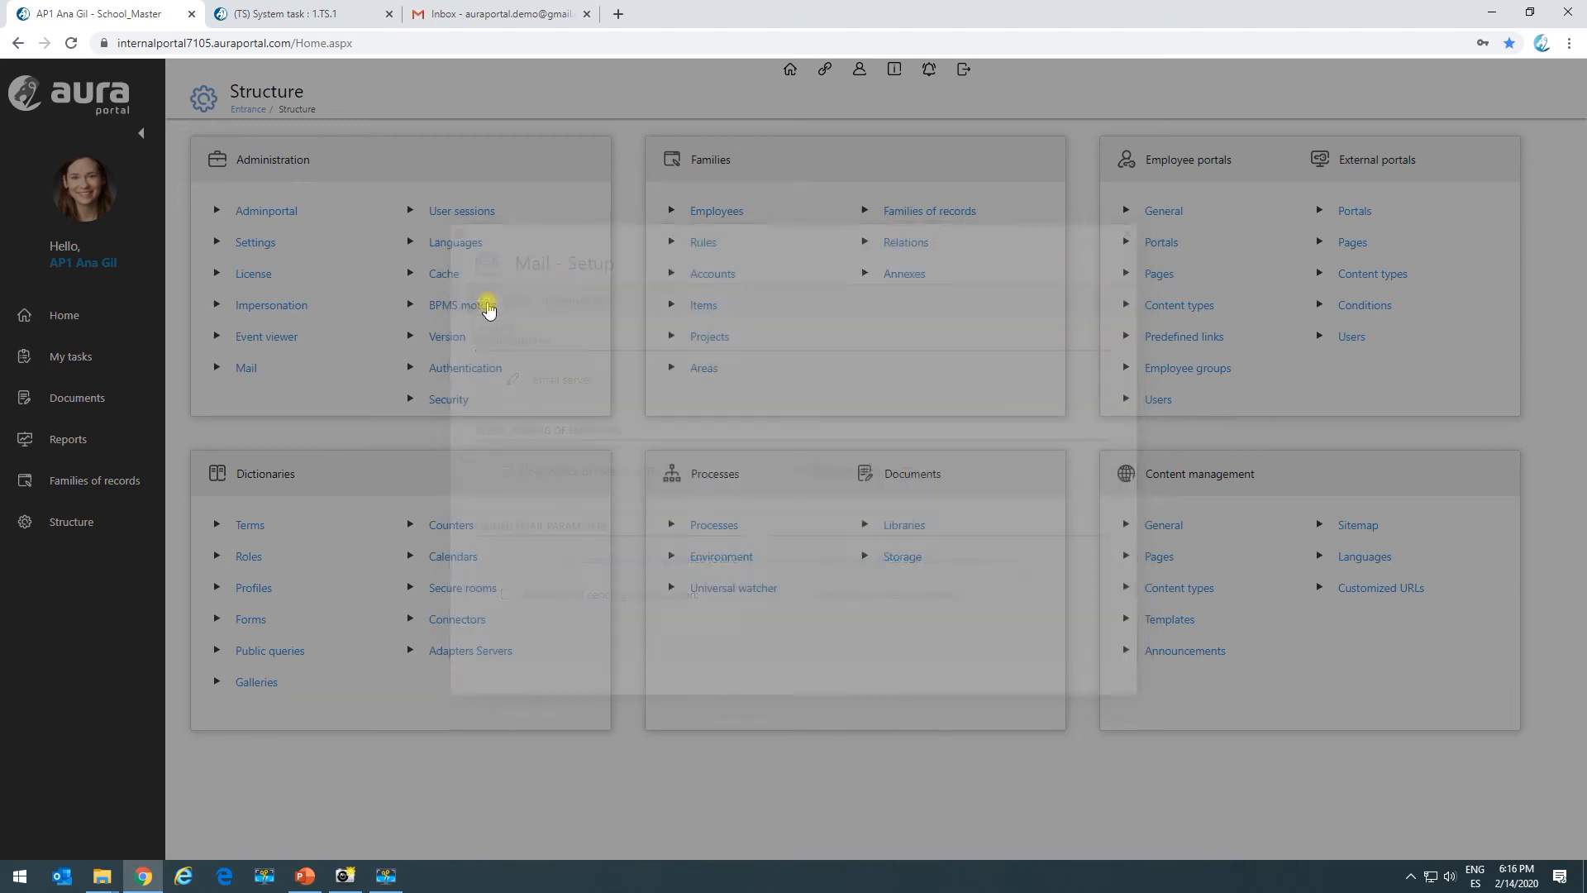
pyautogui.click(314, 13)
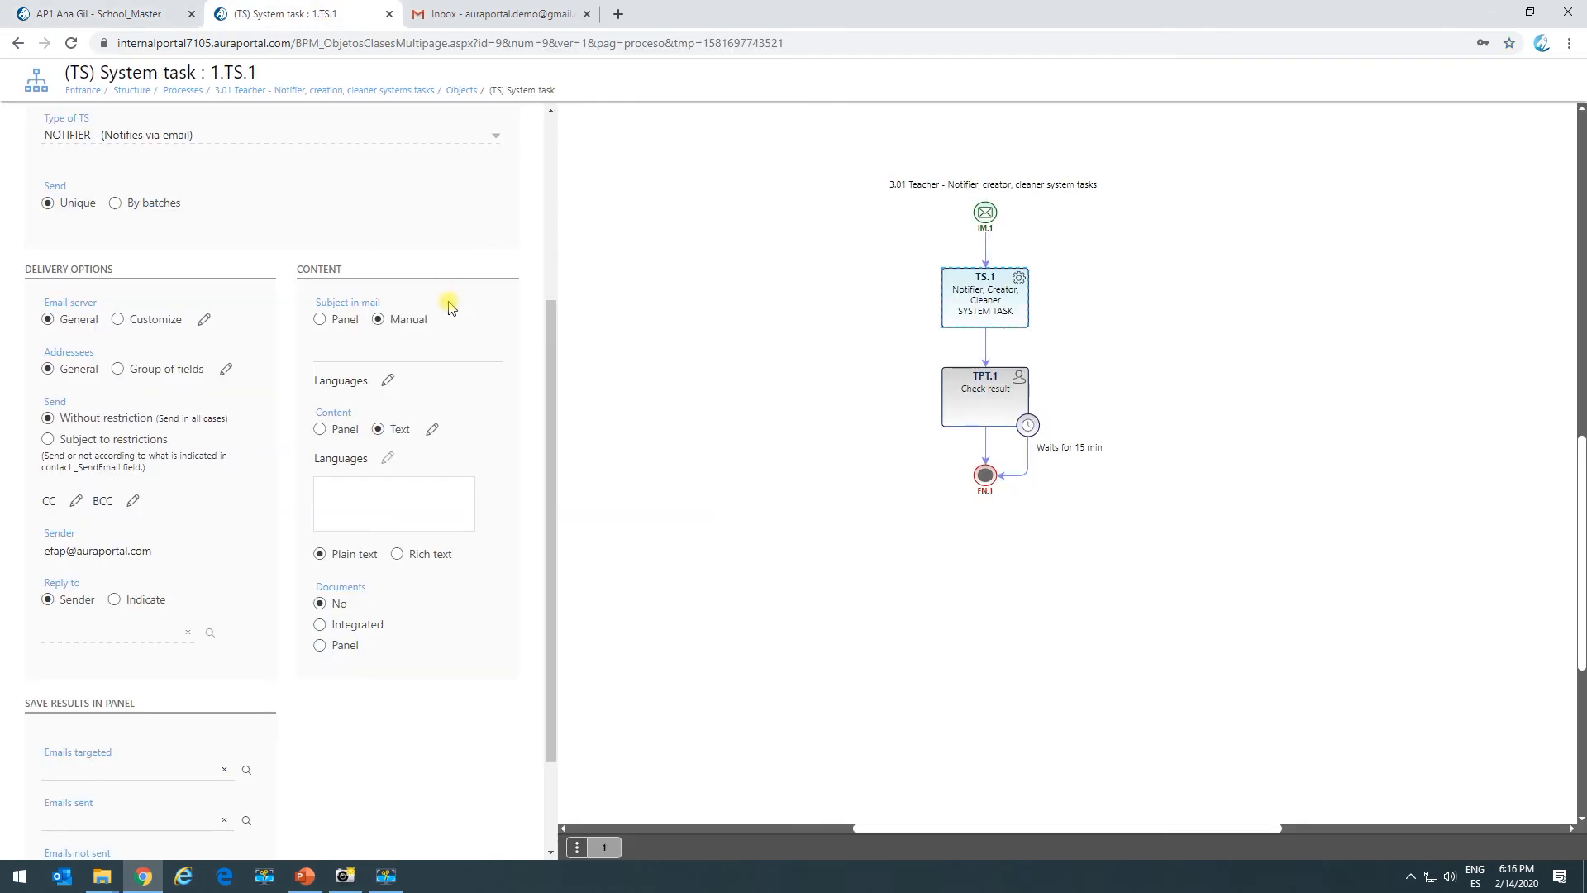
# Try the customized email server option and close its empty connection settings.
pyautogui.click(120, 323)
pyautogui.click(204, 319)
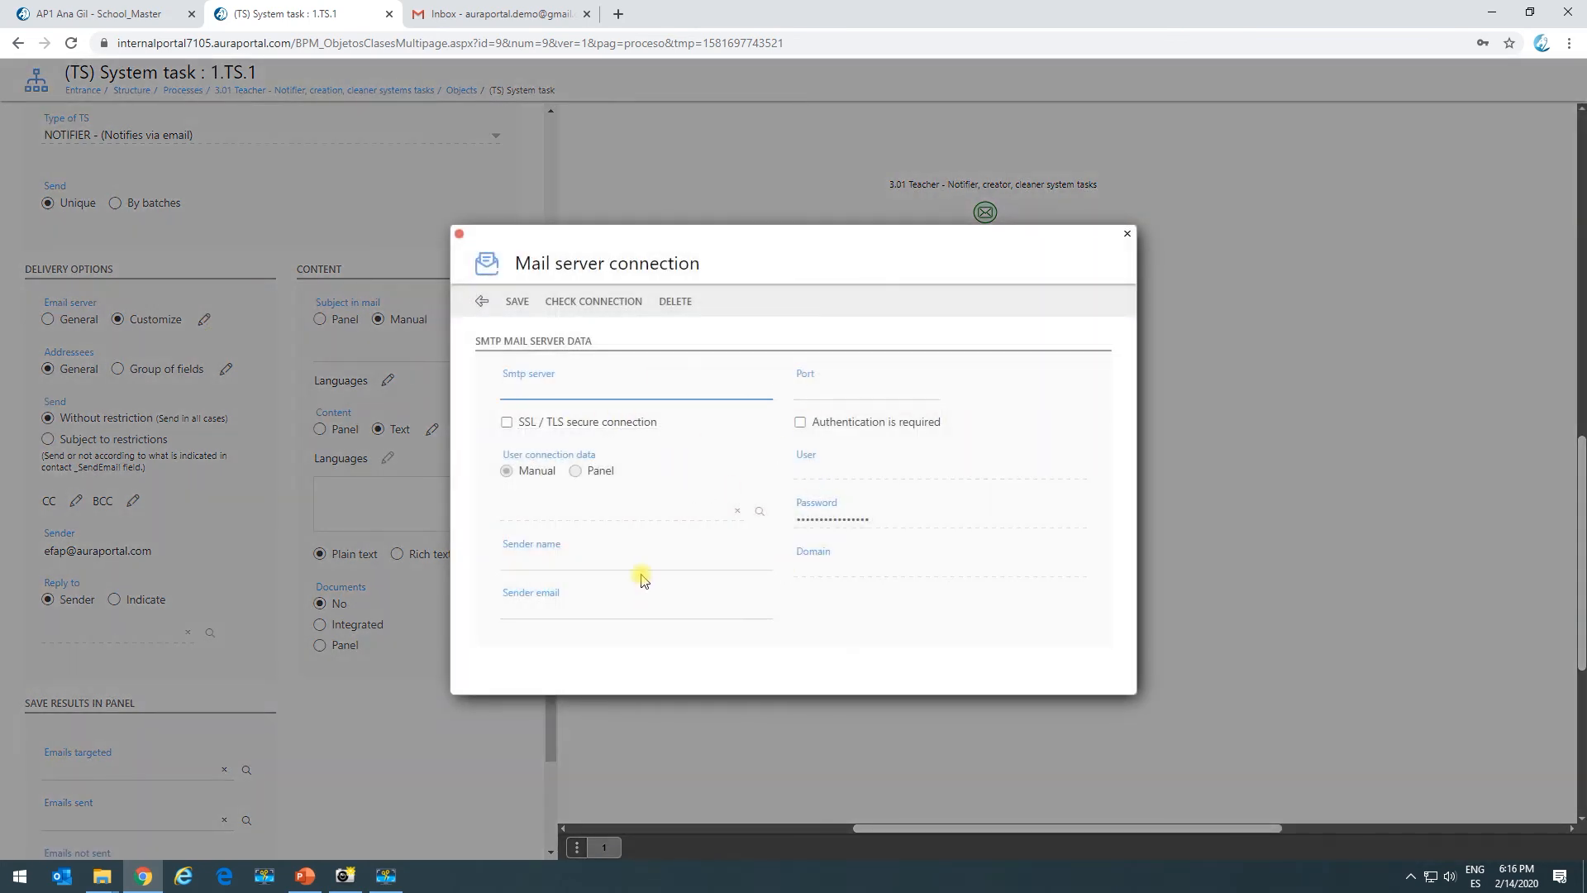
pyautogui.click(483, 303)
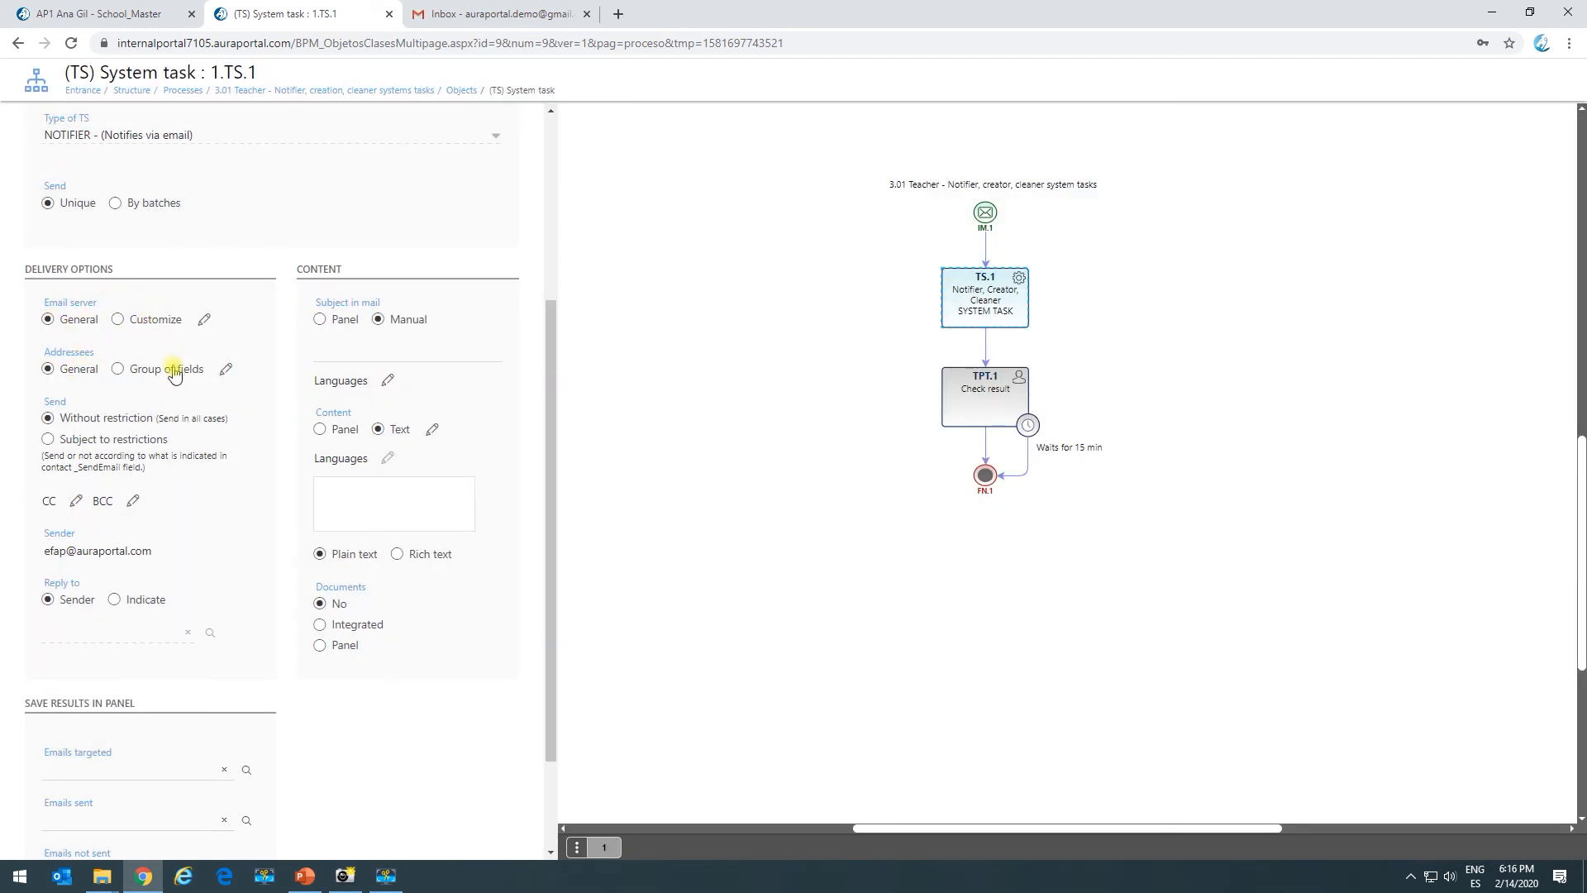
# Add the Account/_Email and Employee/Employee email panel fields as notification addressees.
pyautogui.click(226, 369)
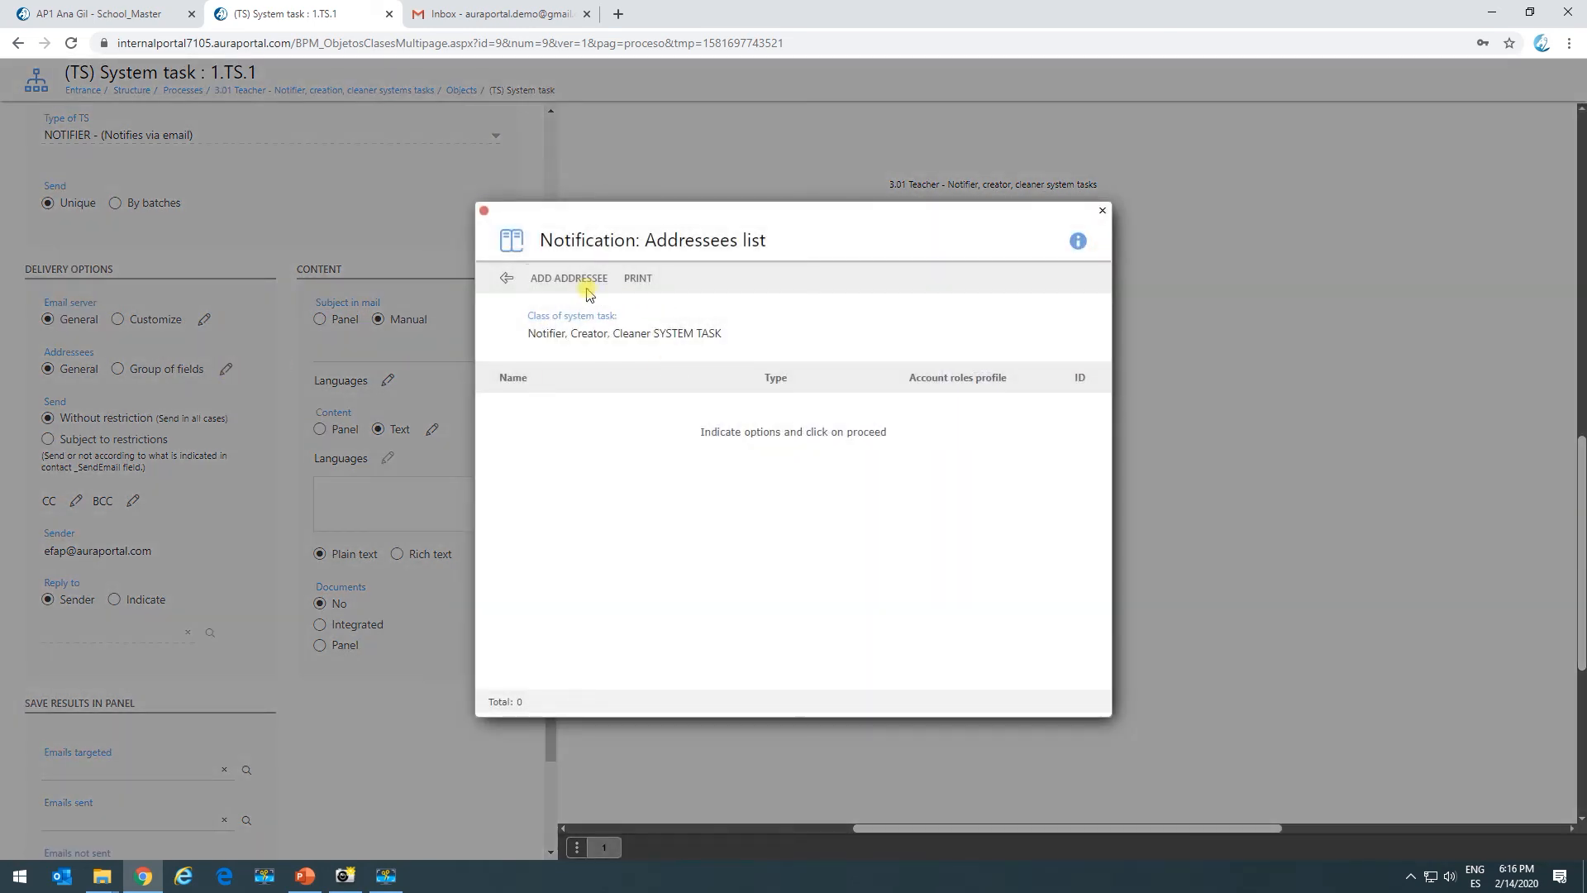
pyautogui.click(592, 285)
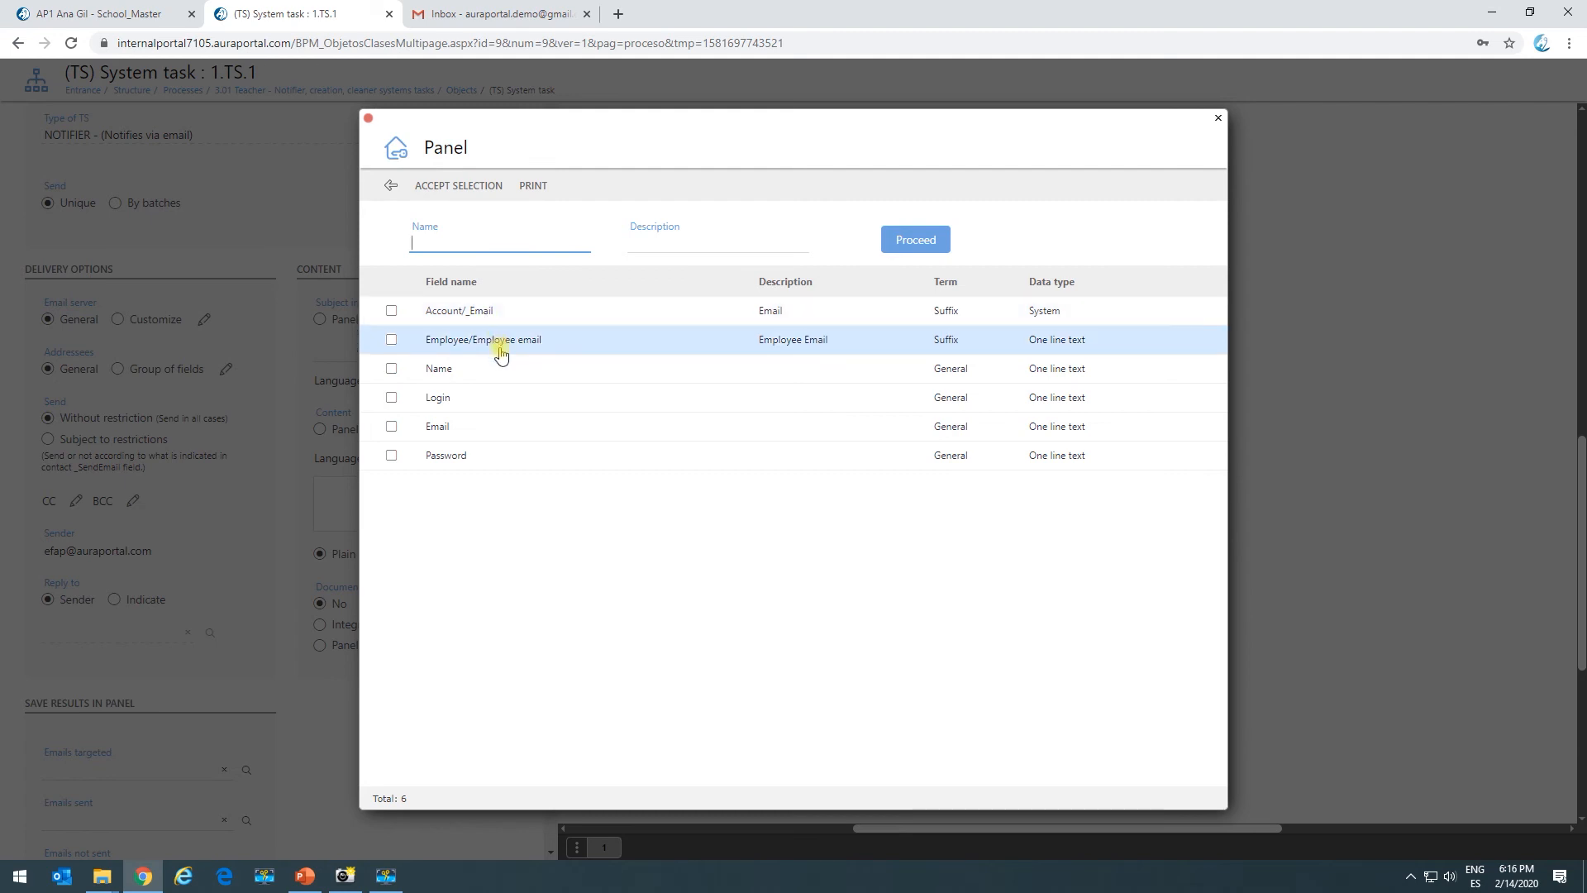
pyautogui.click(392, 314)
pyautogui.click(391, 340)
pyautogui.click(461, 187)
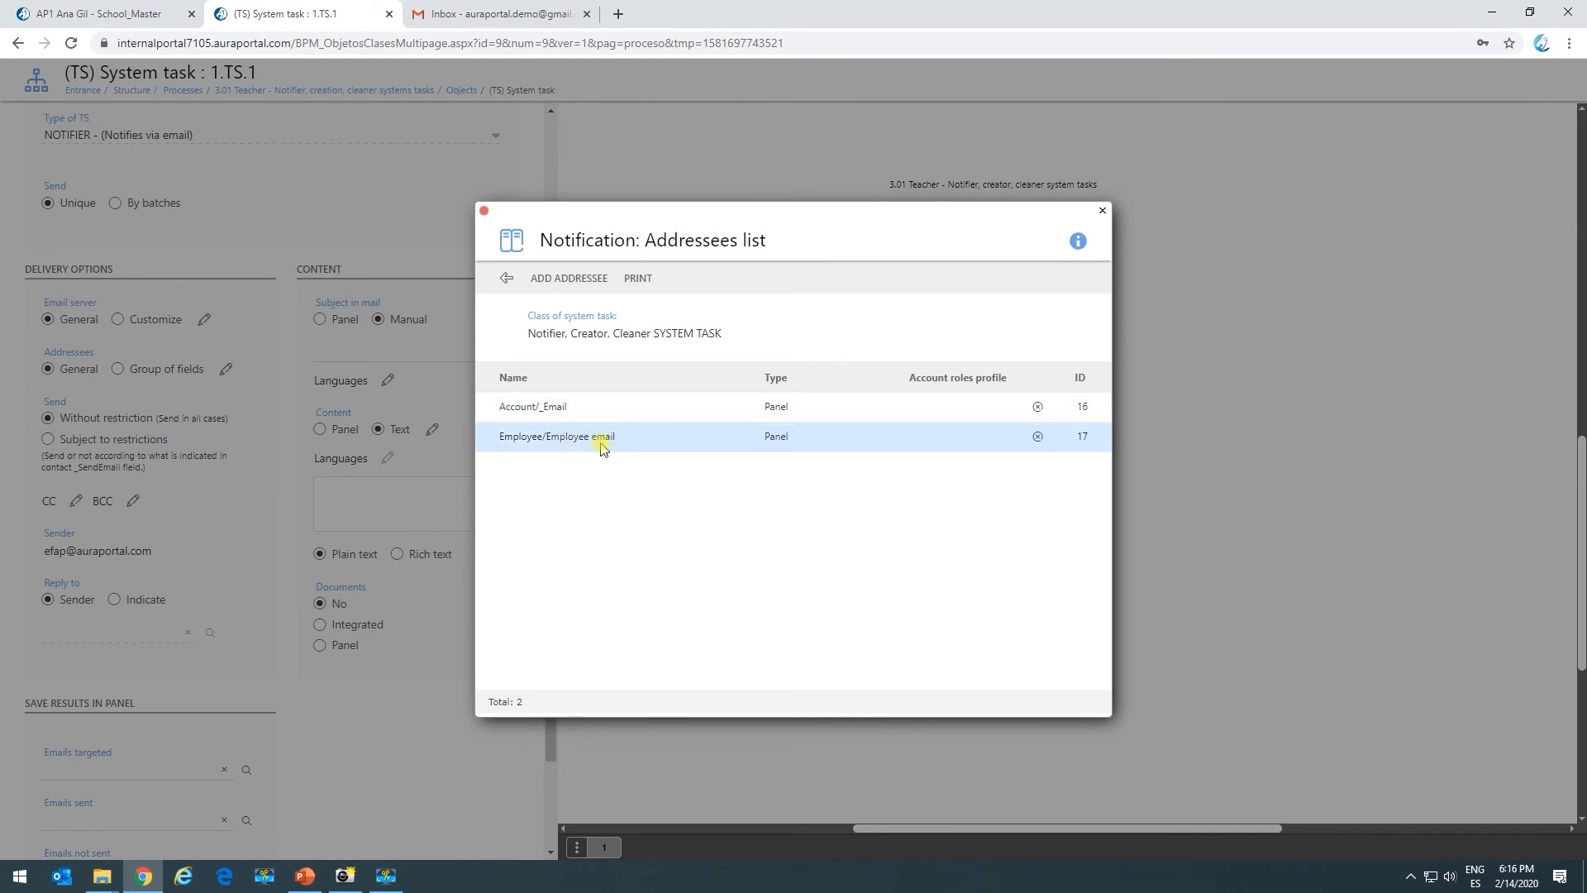
pyautogui.click(506, 278)
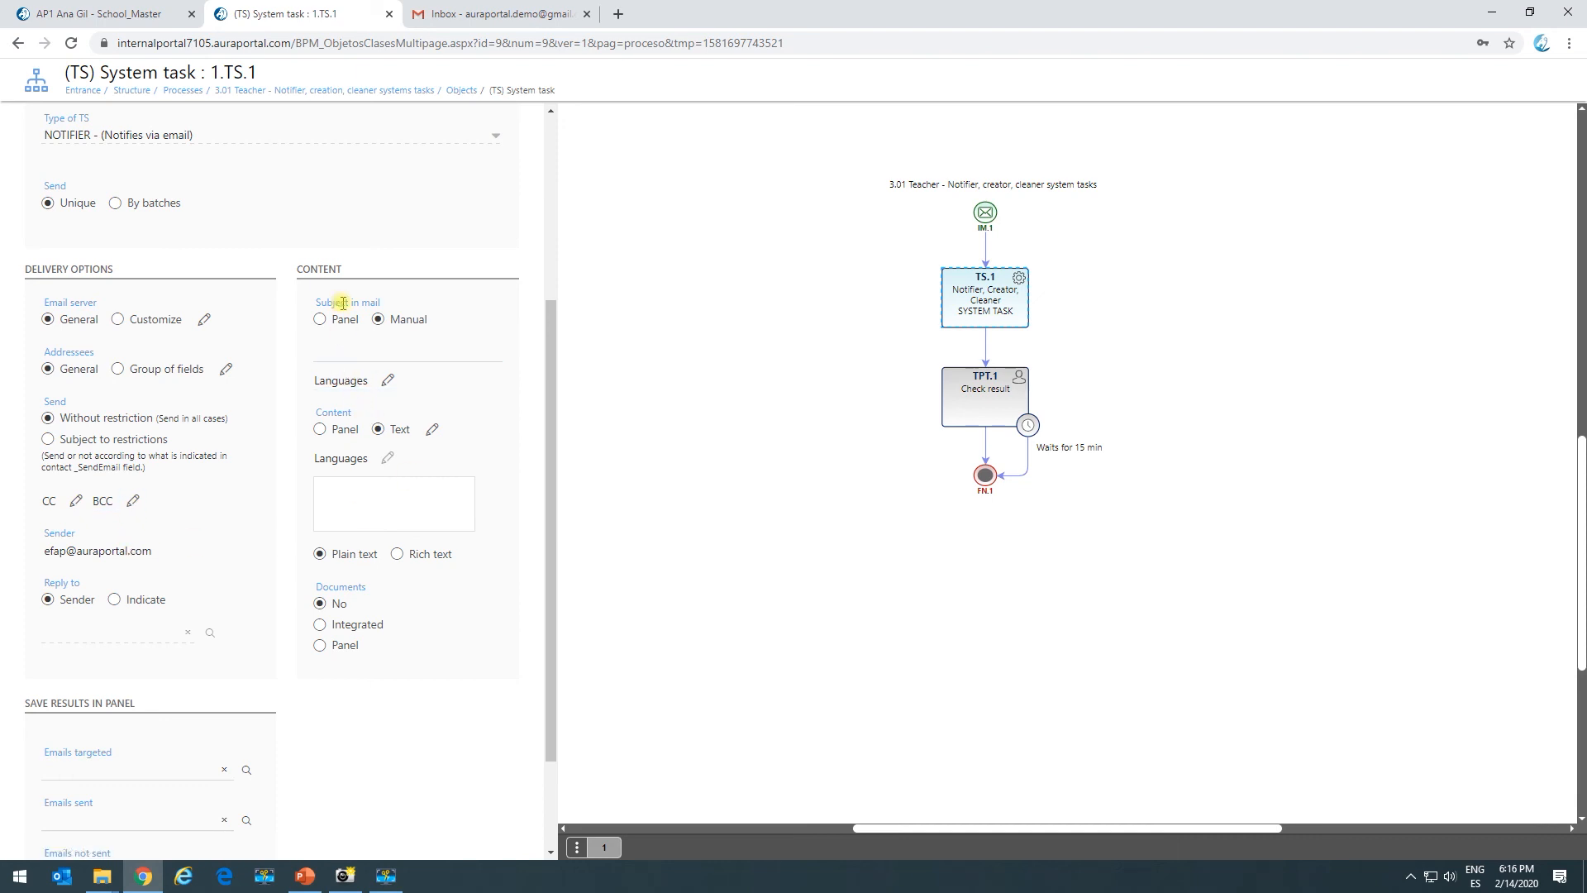
# Enter 'This is a test' as the manual email subject.
pyautogui.click(361, 353)
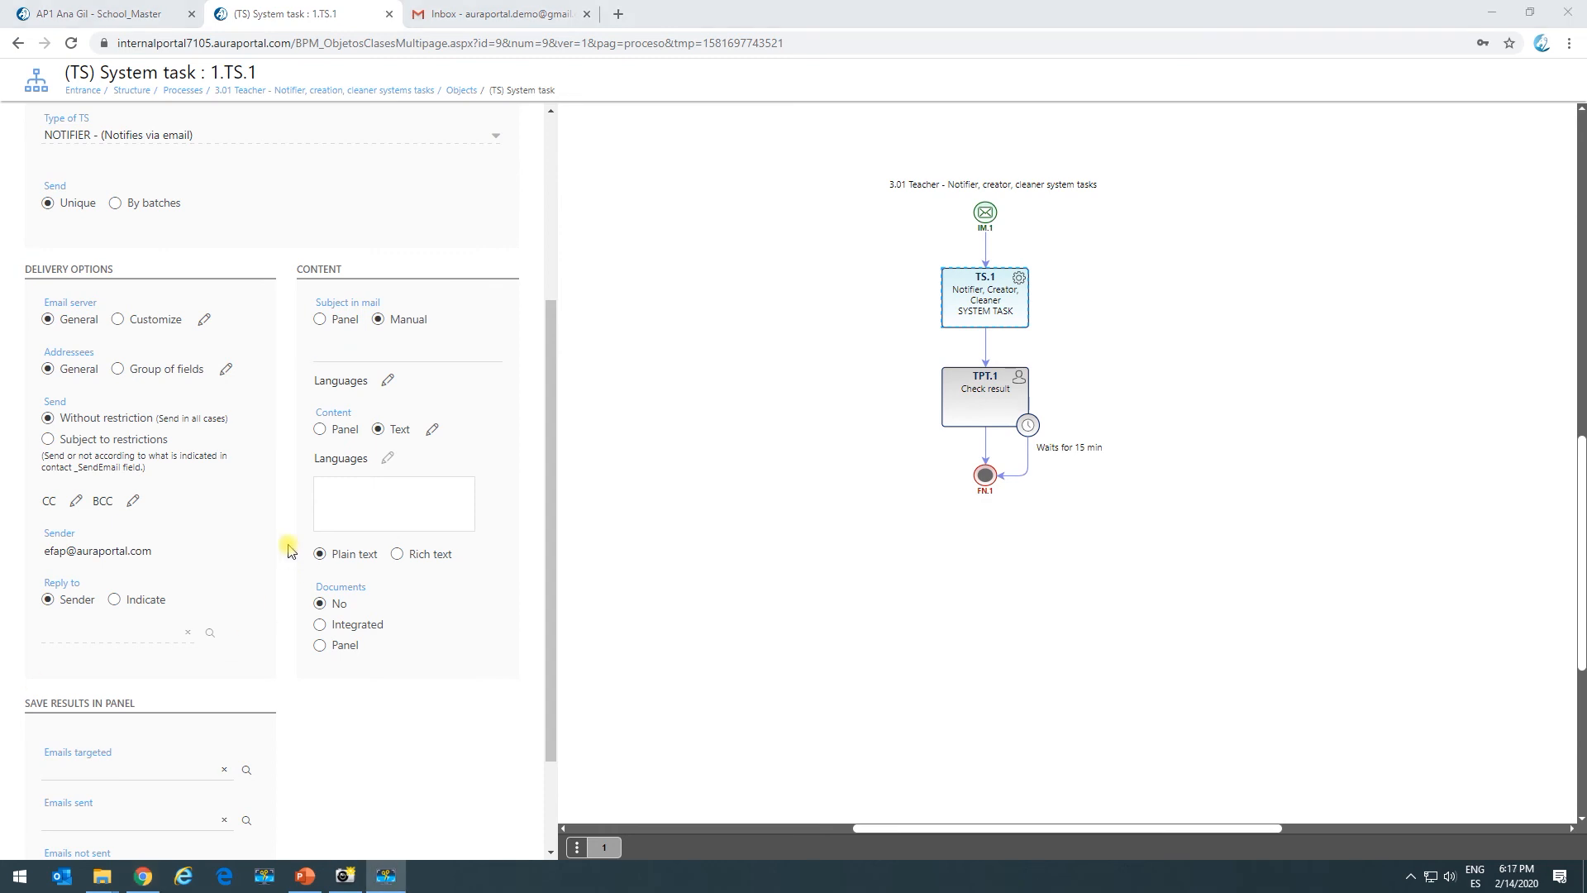
pyautogui.write('This is a test')
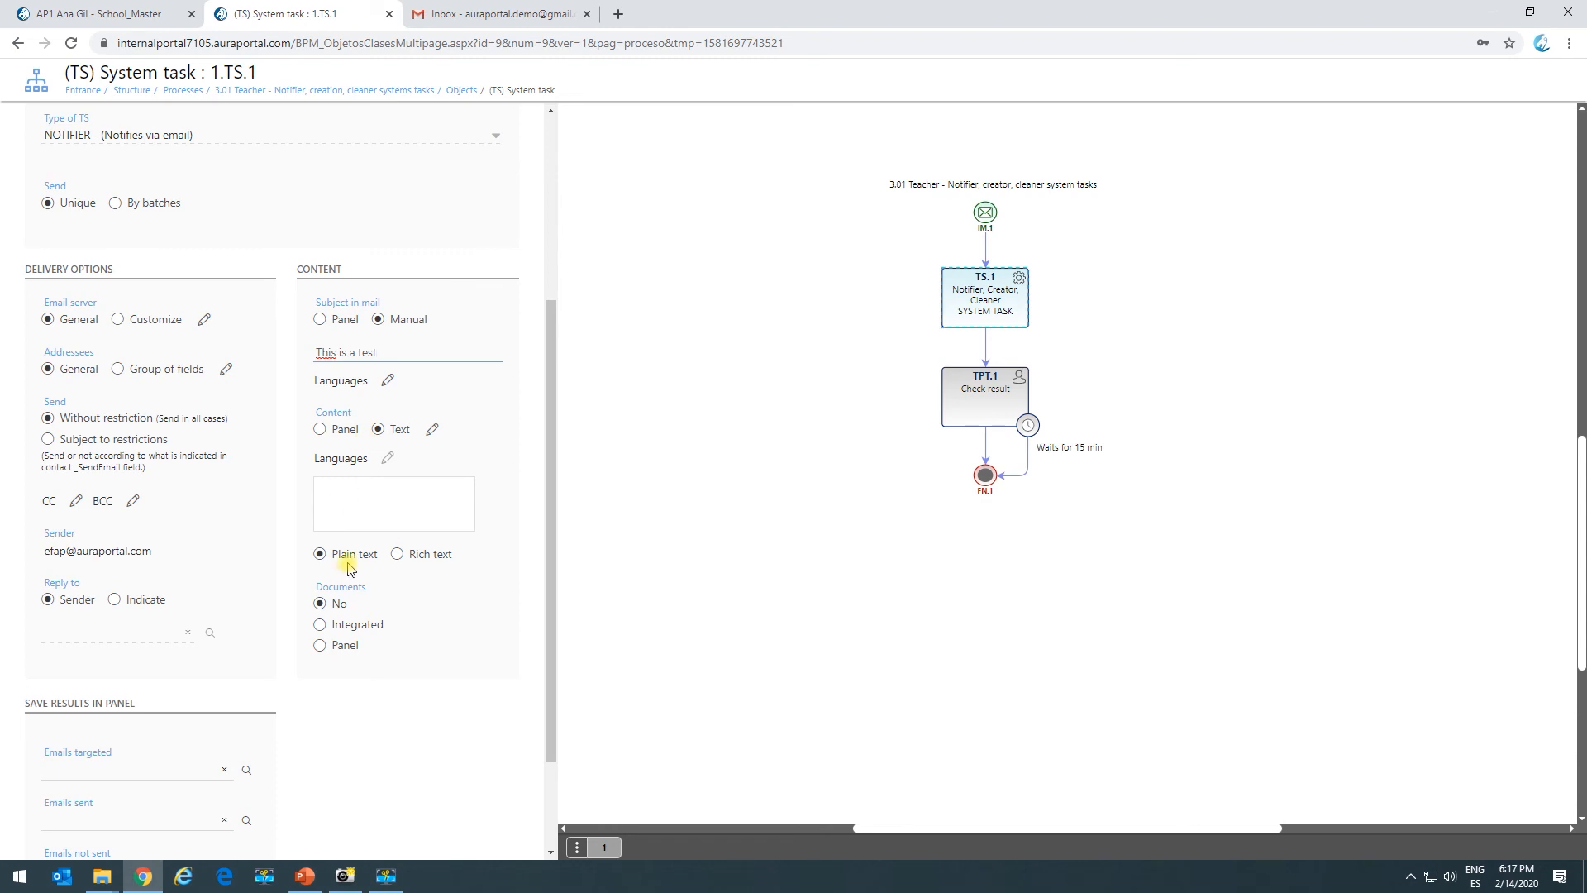
pyautogui.scroll(-2, 180, 744)
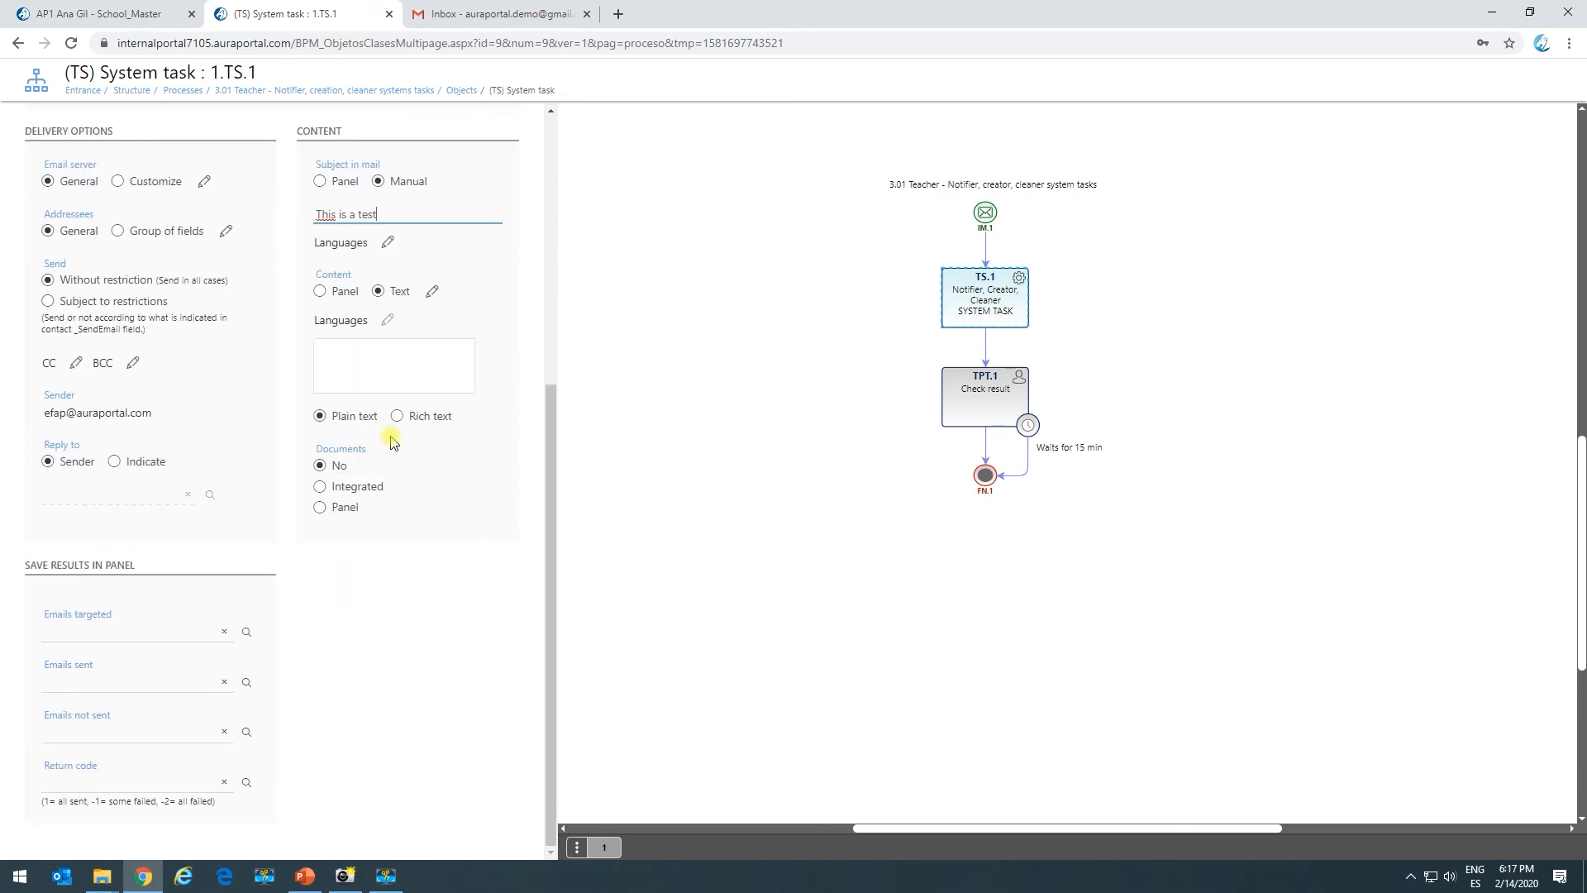
pyautogui.scroll(2, 384, 441)
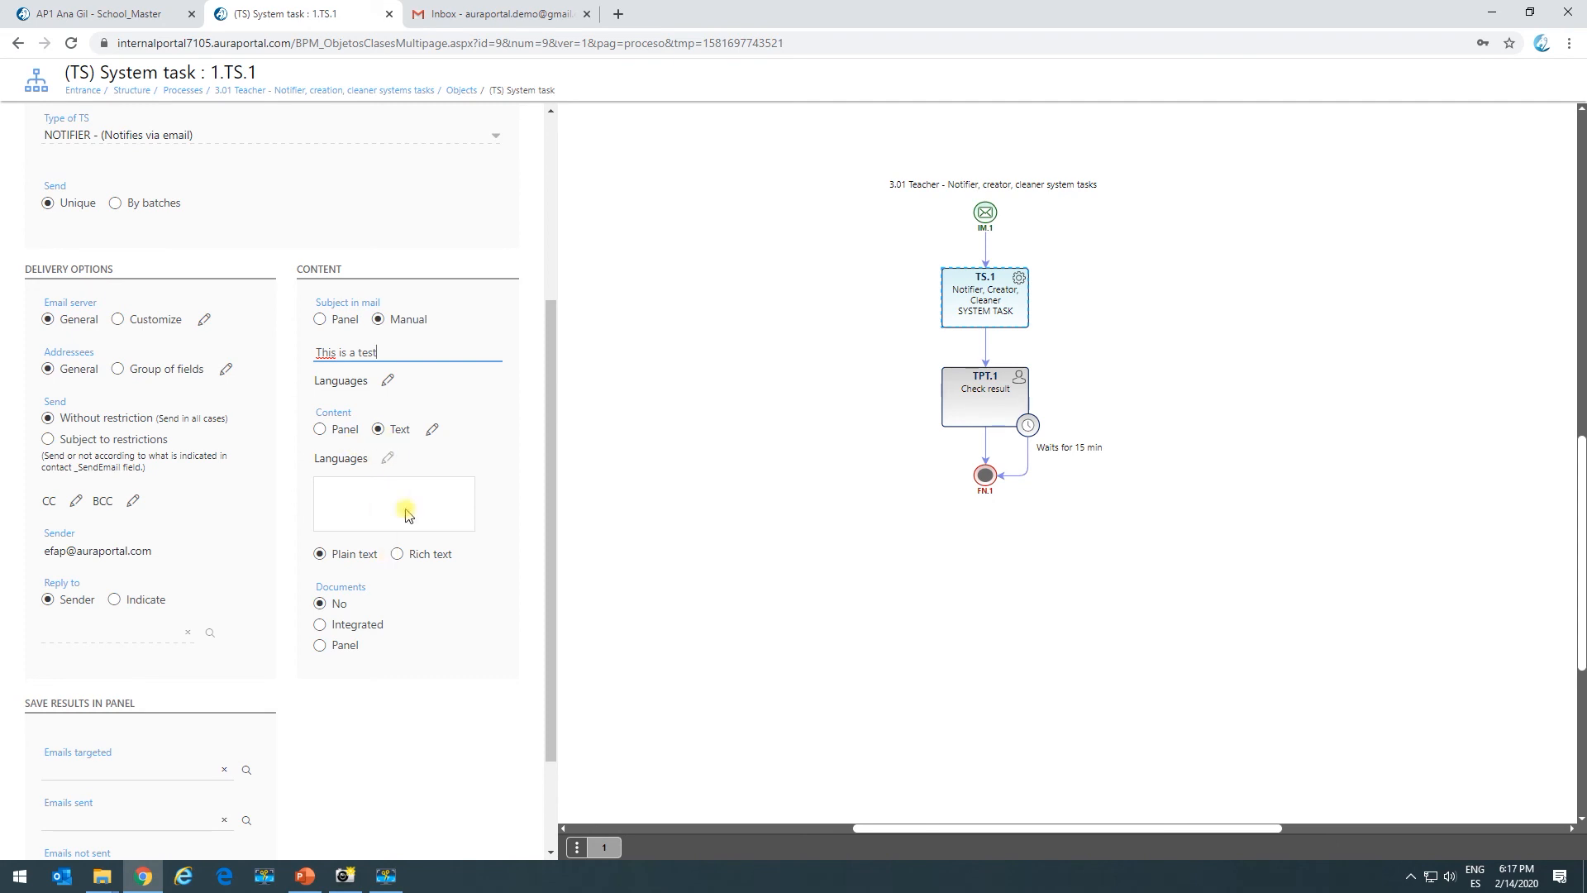
# Take email attachments from the Documents panel field.
pyautogui.click(320, 645)
pyautogui.click(402, 646)
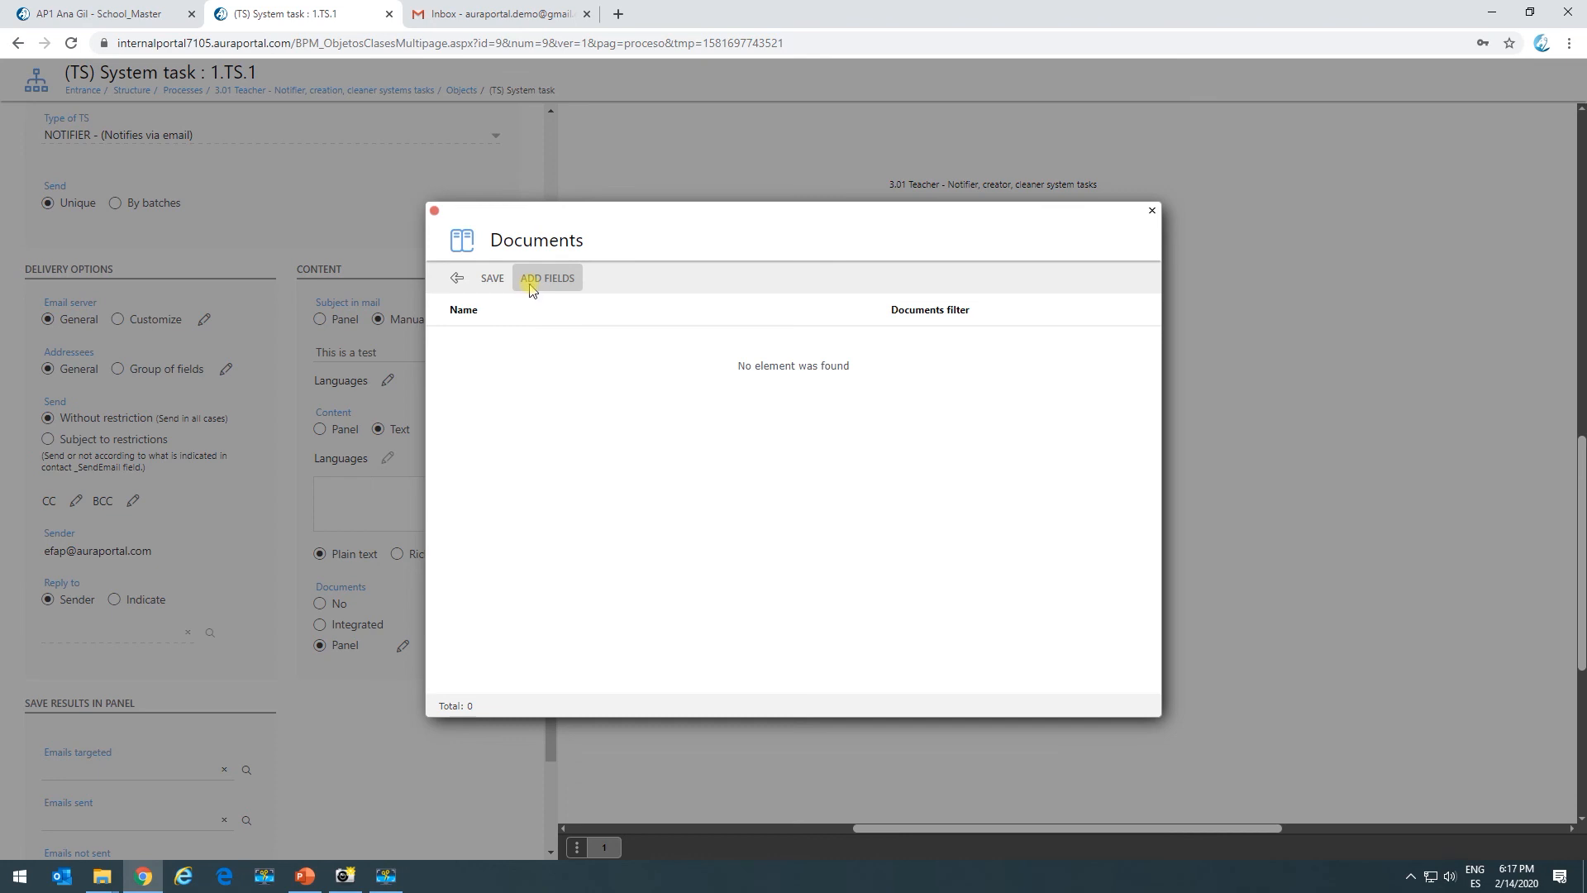
pyautogui.click(530, 285)
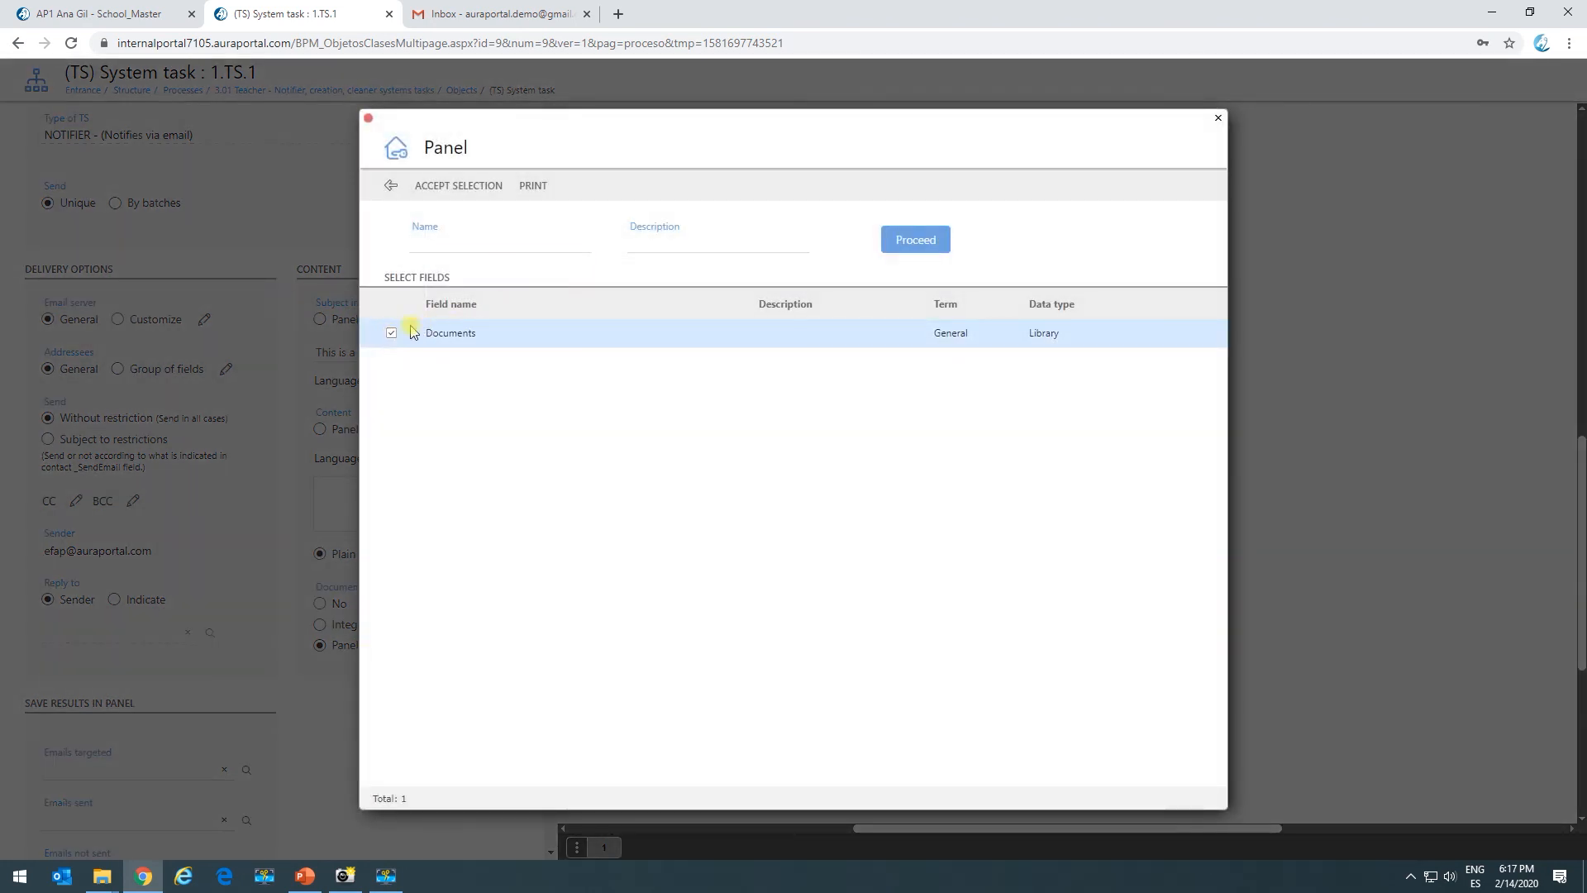
pyautogui.click(463, 185)
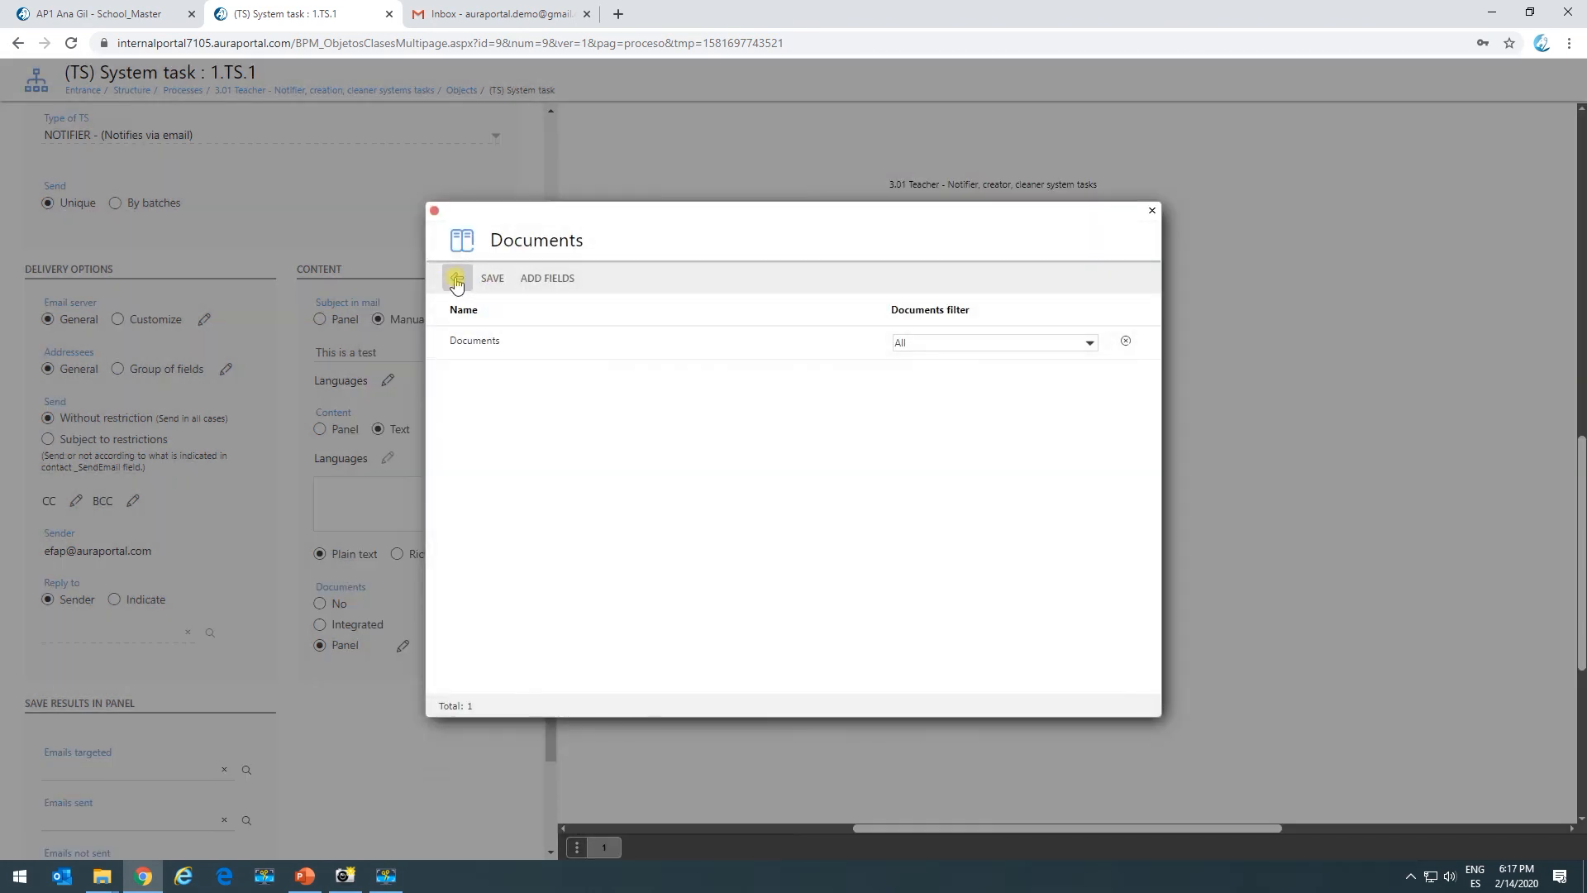
pyautogui.click(455, 281)
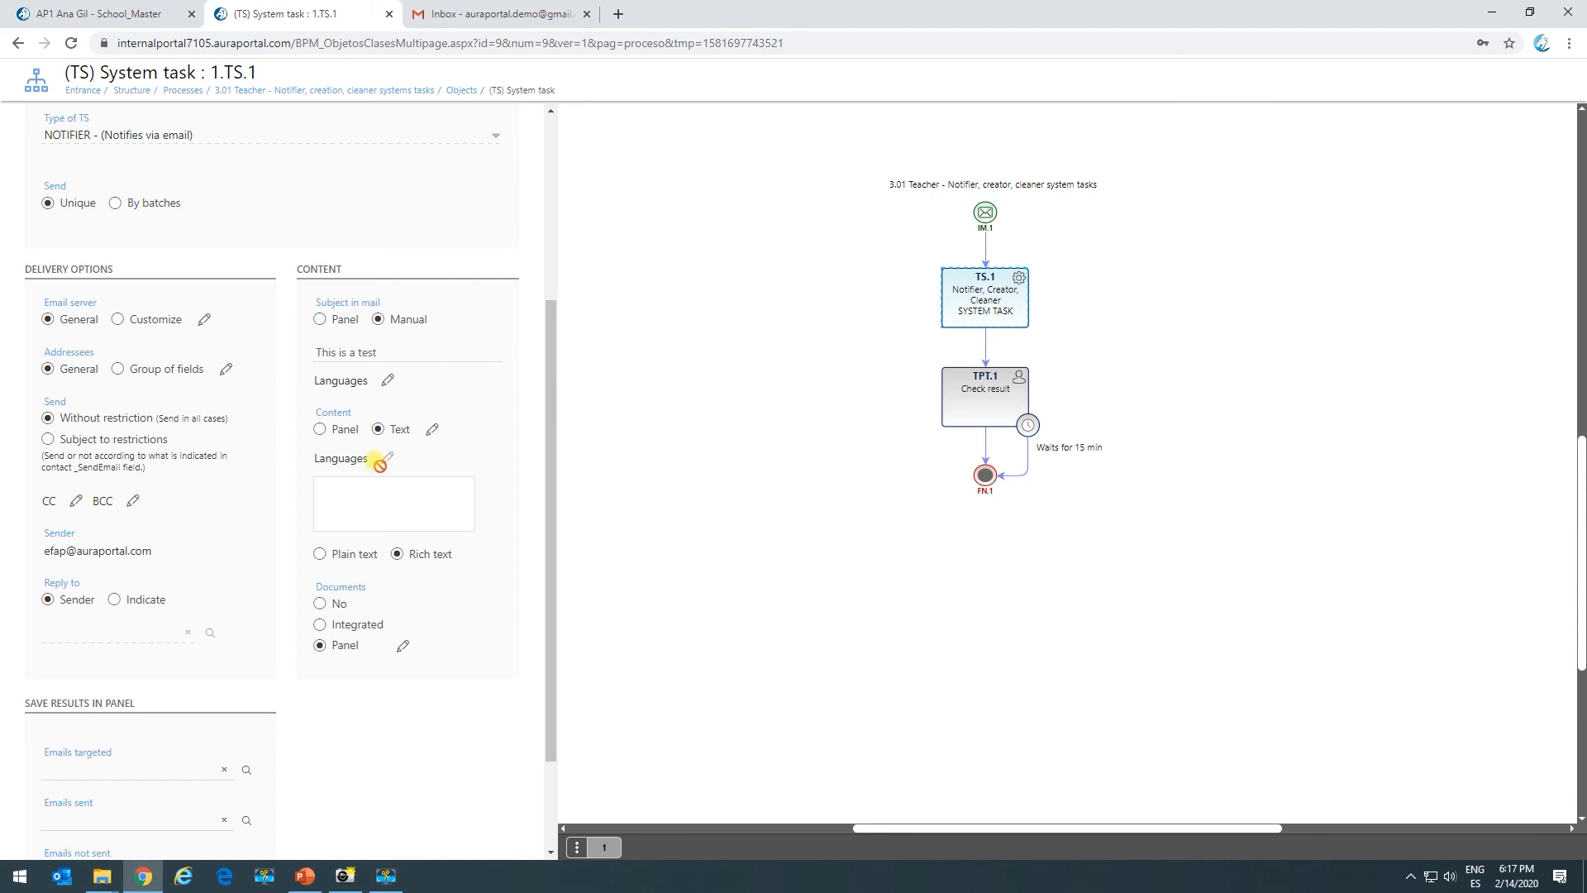
pyautogui.scroll(4, 188, 170)
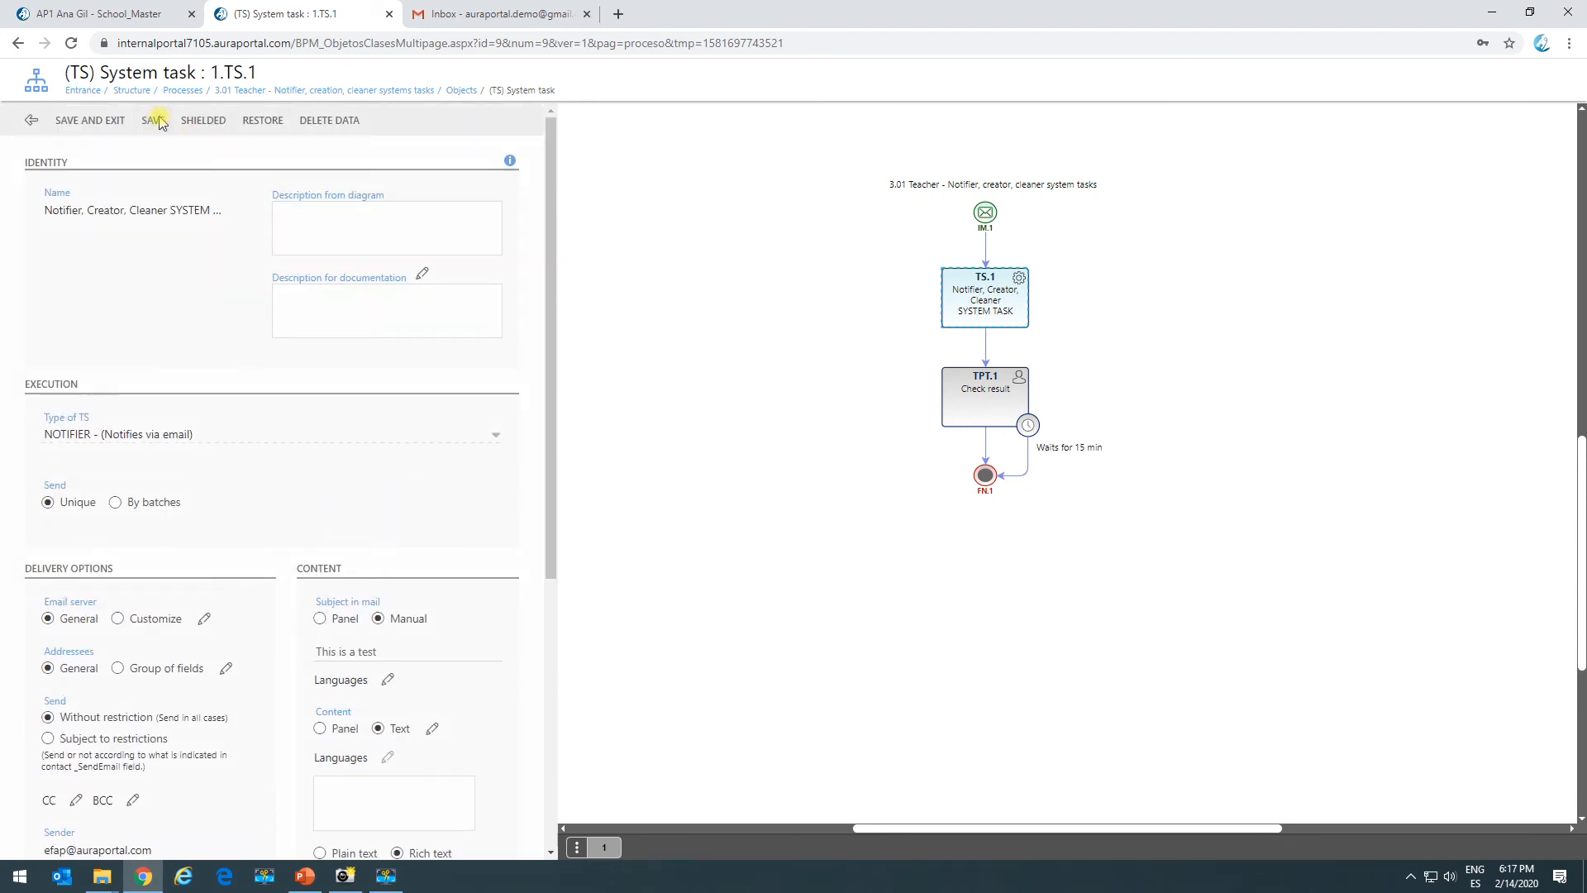
# Save the system task and dismiss the missing-content message.
pyautogui.click(155, 121)
pyautogui.click(995, 235)
pyautogui.scroll(-5, 460, 637)
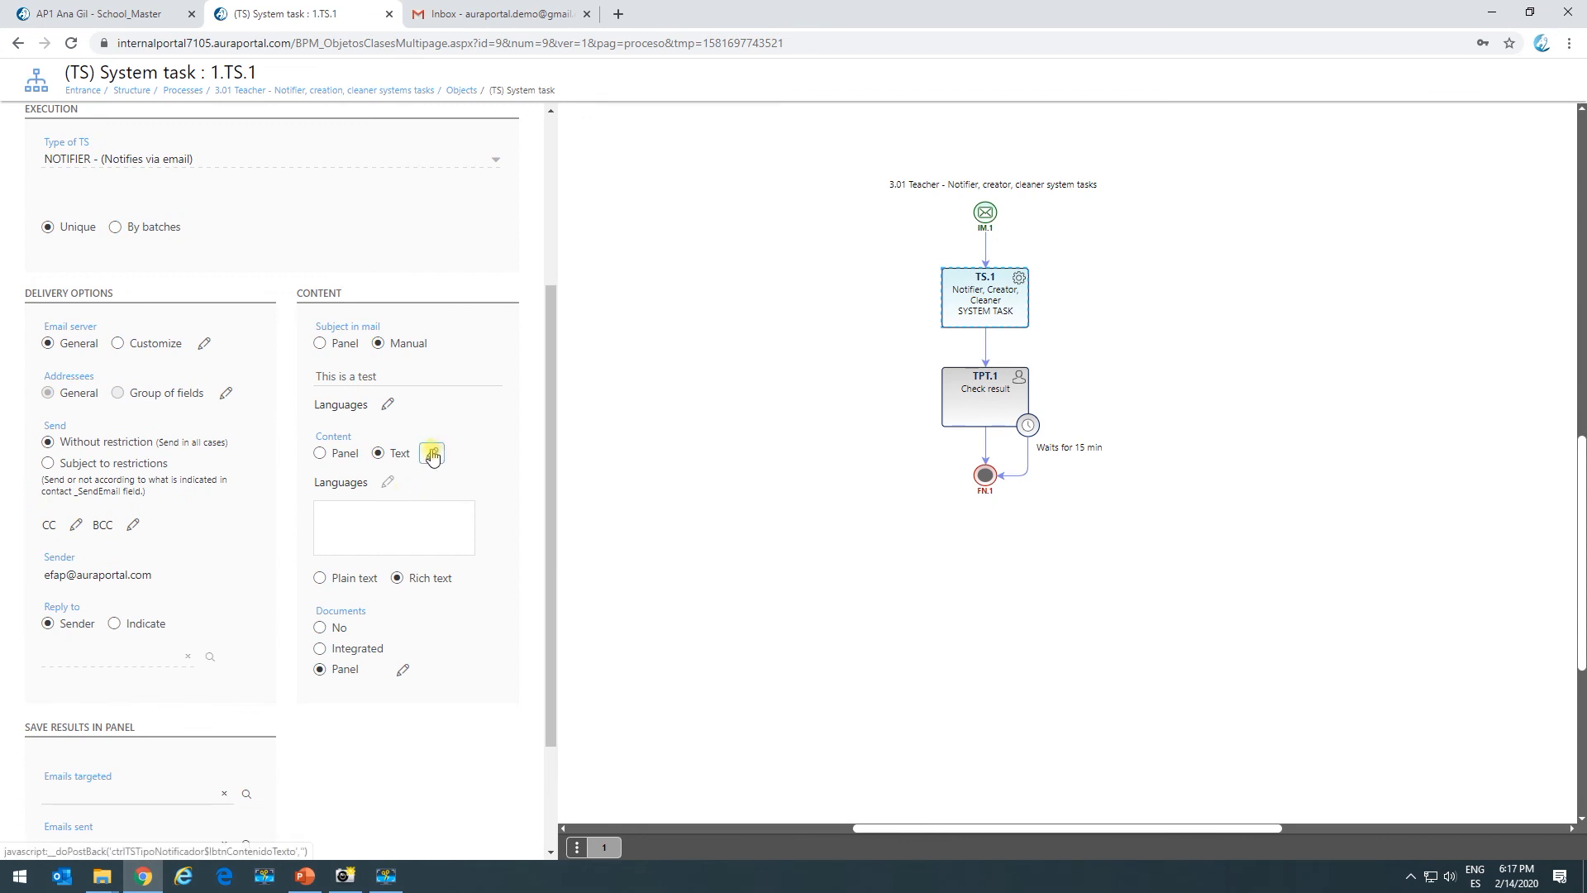
# Write the body 'This is a test for email delivery with attached documents.' in bold red, size 12.
pyautogui.click(430, 454)
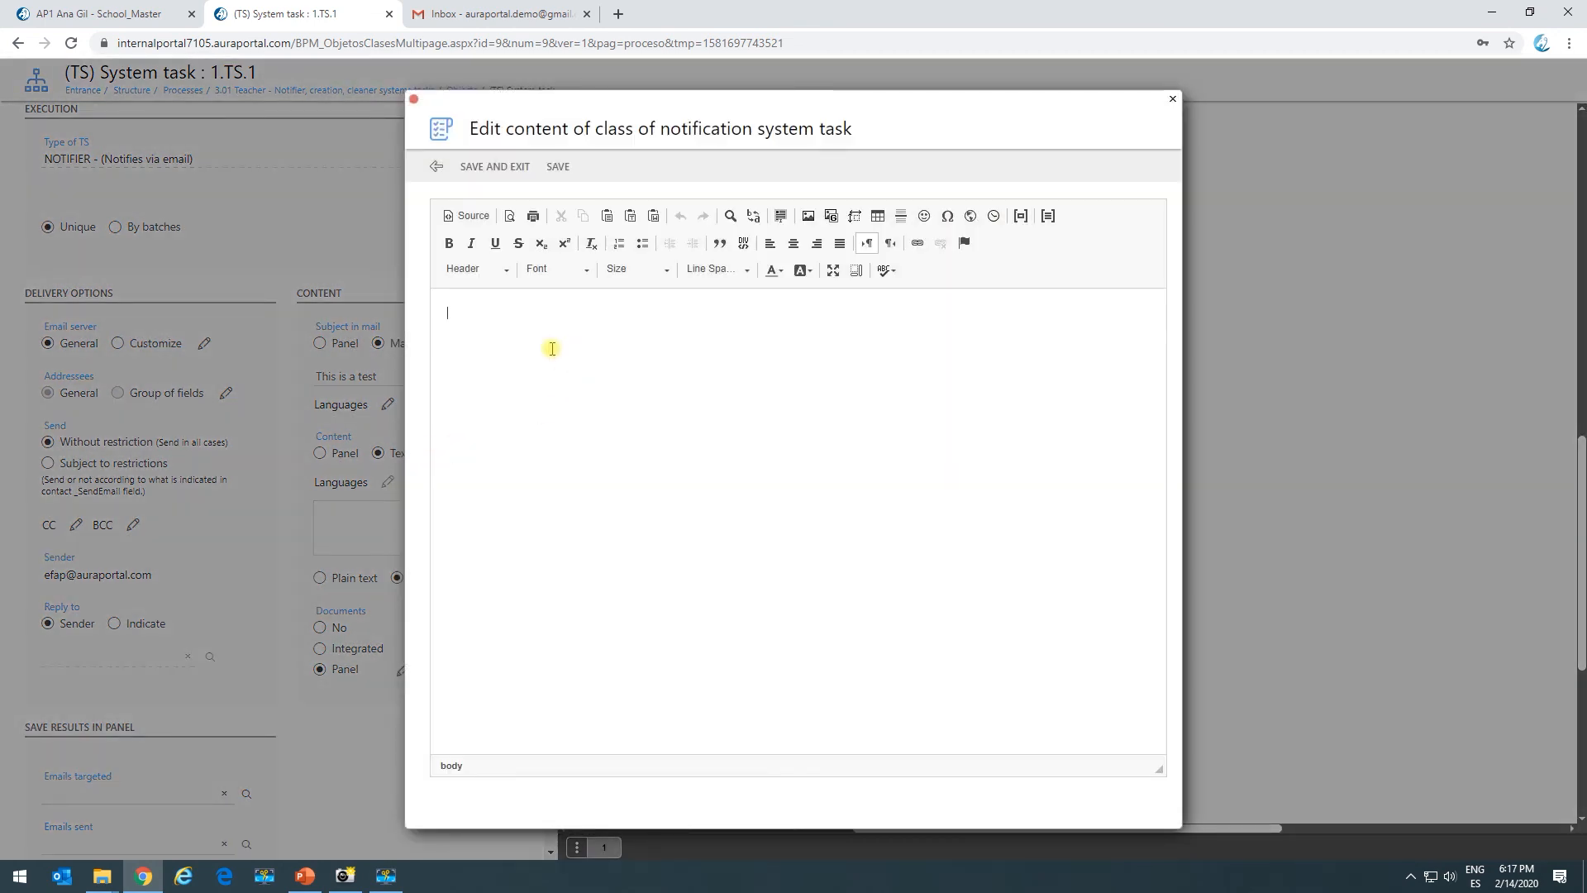
pyautogui.write('This is a test for email delivery with attached documents.')
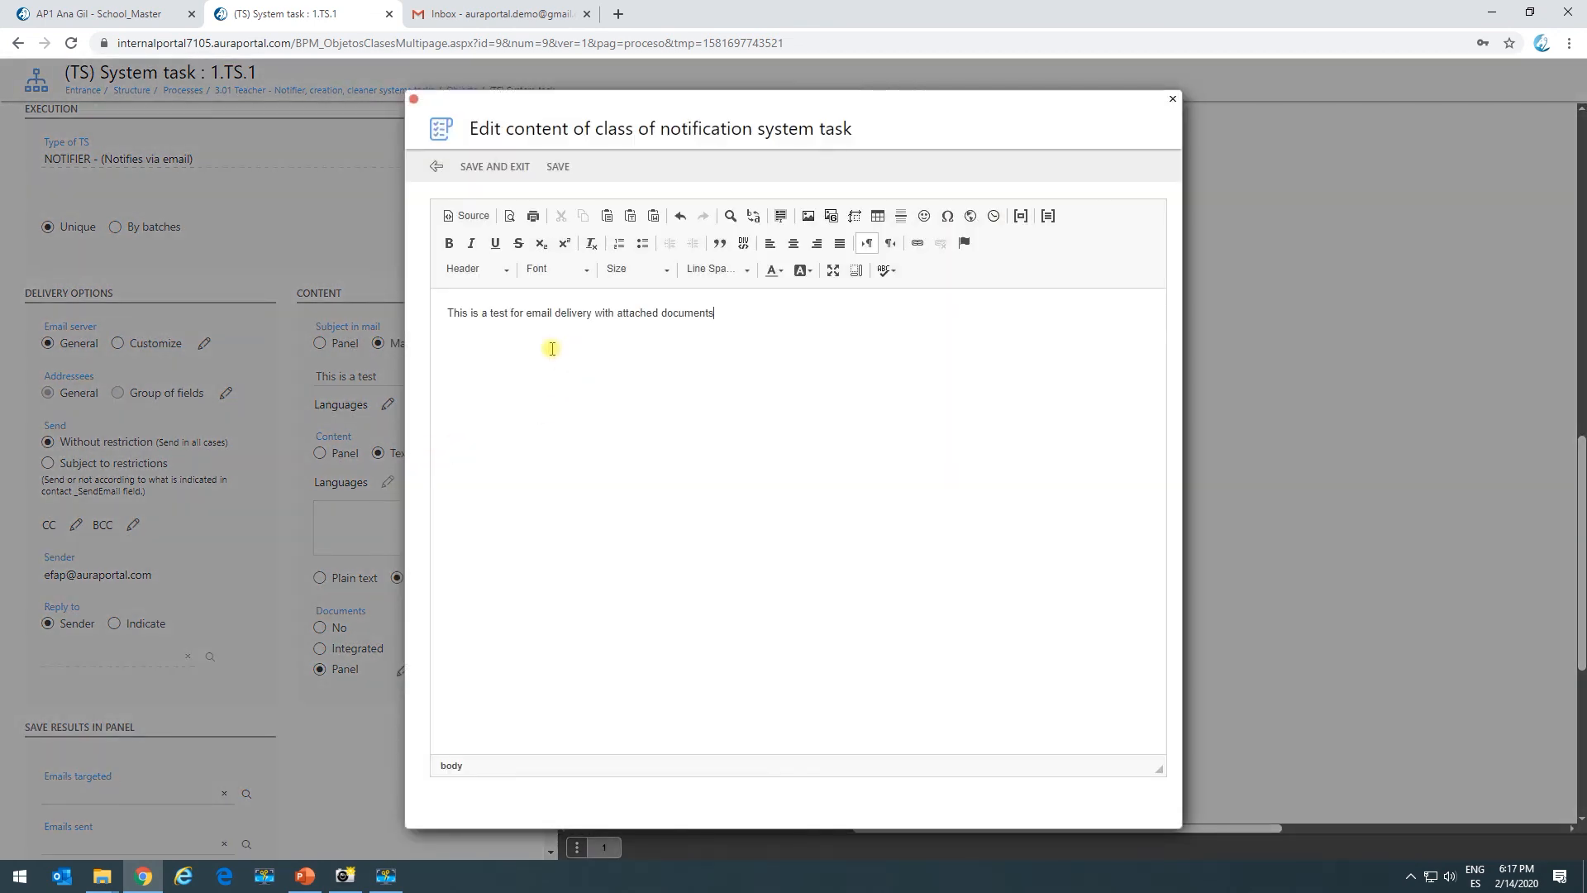
pyautogui.moveTo(762, 319); pyautogui.dragTo(343, 318)
pyautogui.click(773, 270)
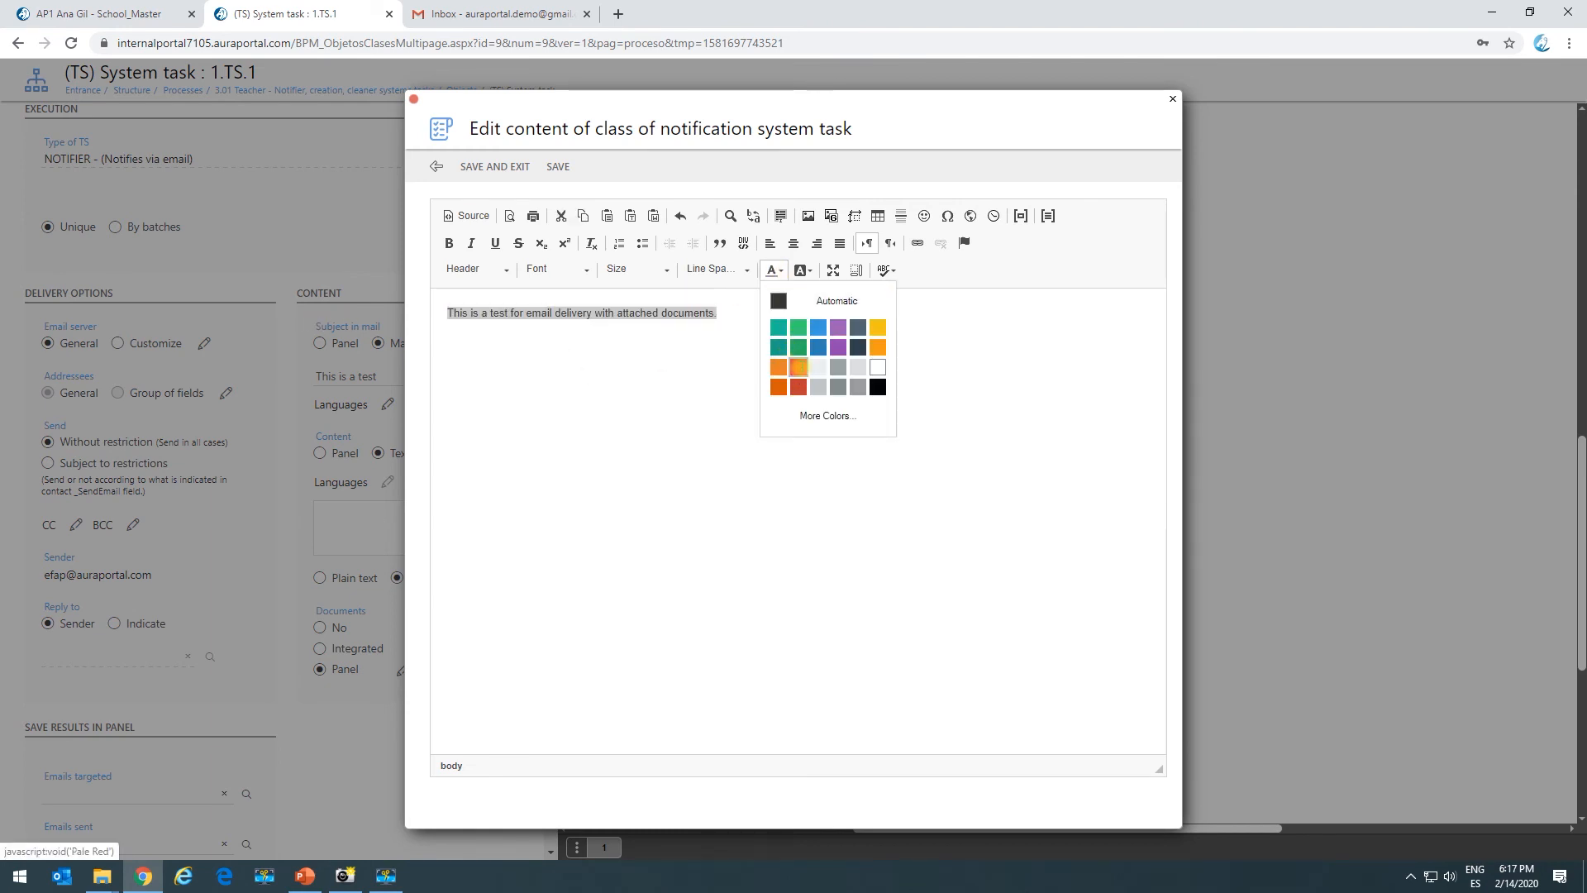
pyautogui.click(785, 355)
pyautogui.click(449, 243)
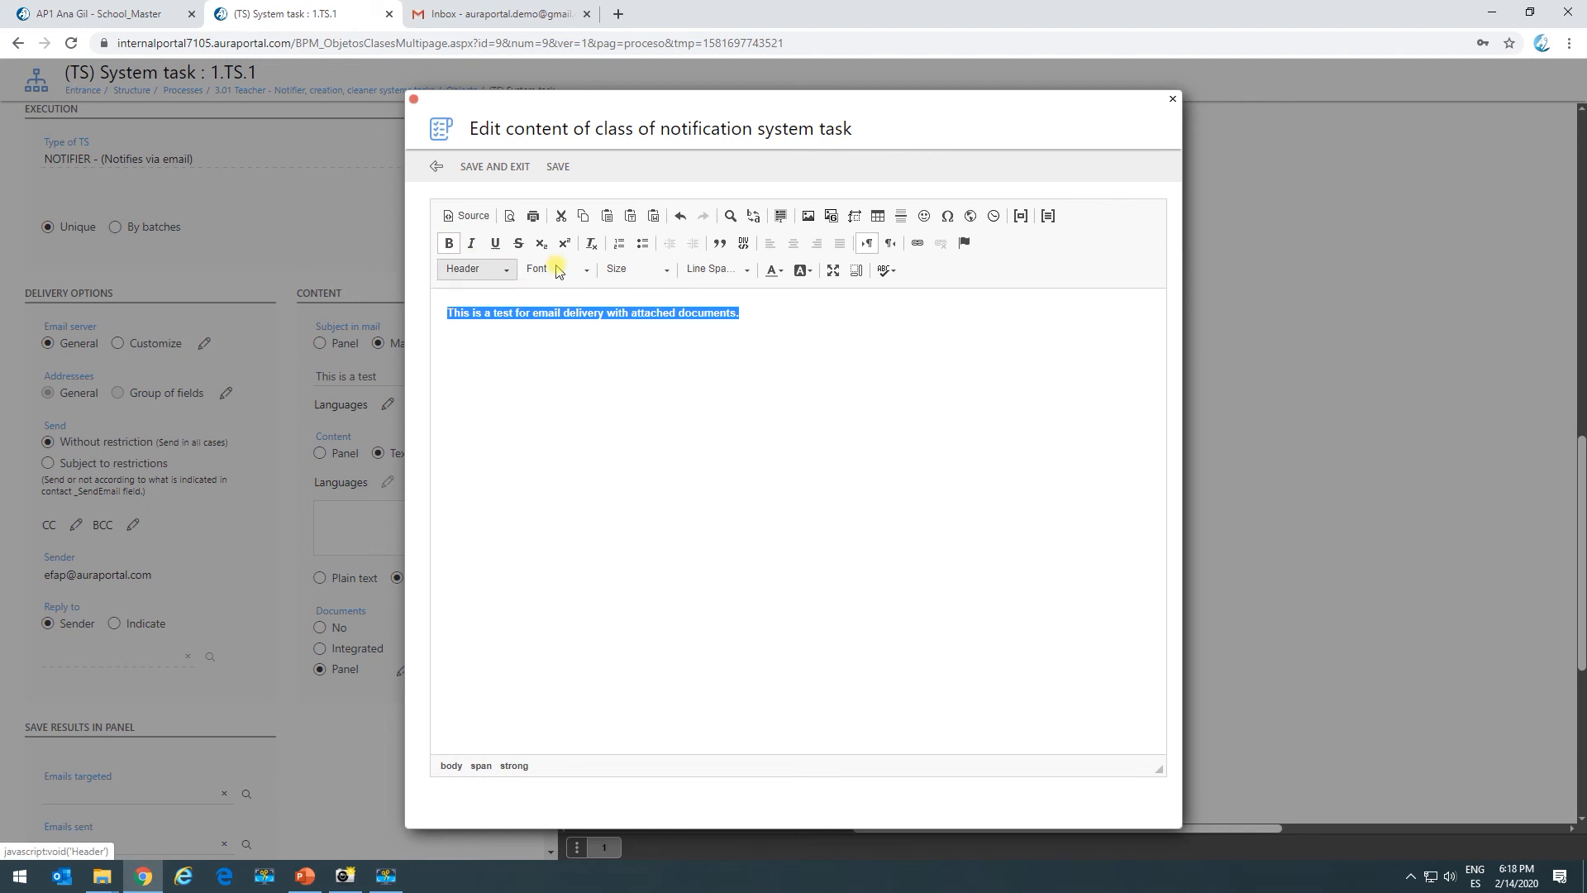
pyautogui.click(653, 273)
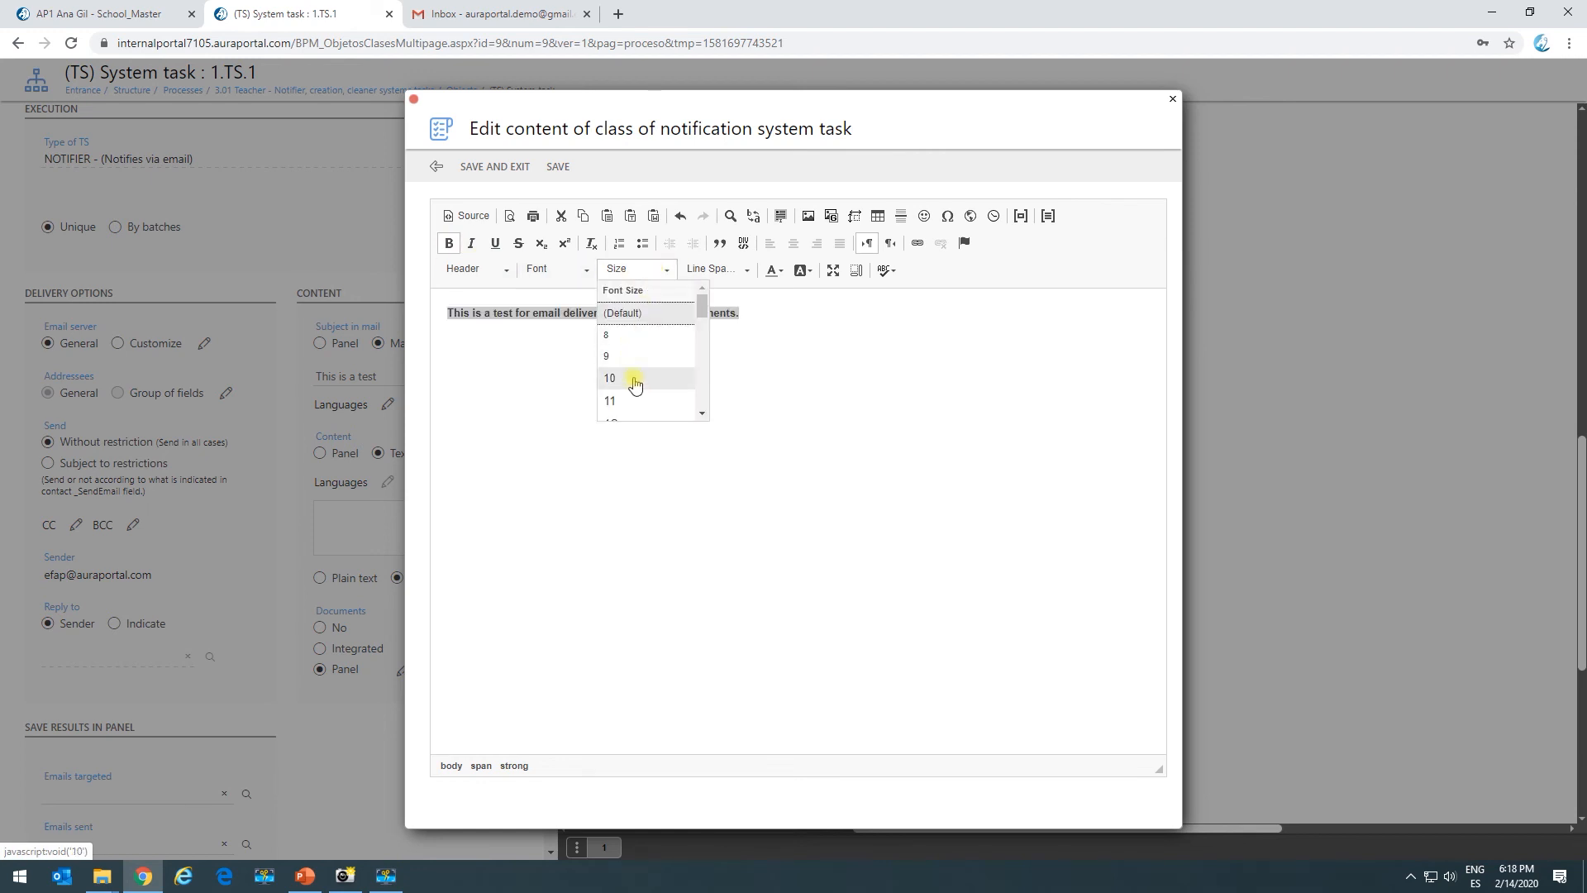
pyautogui.click(636, 421)
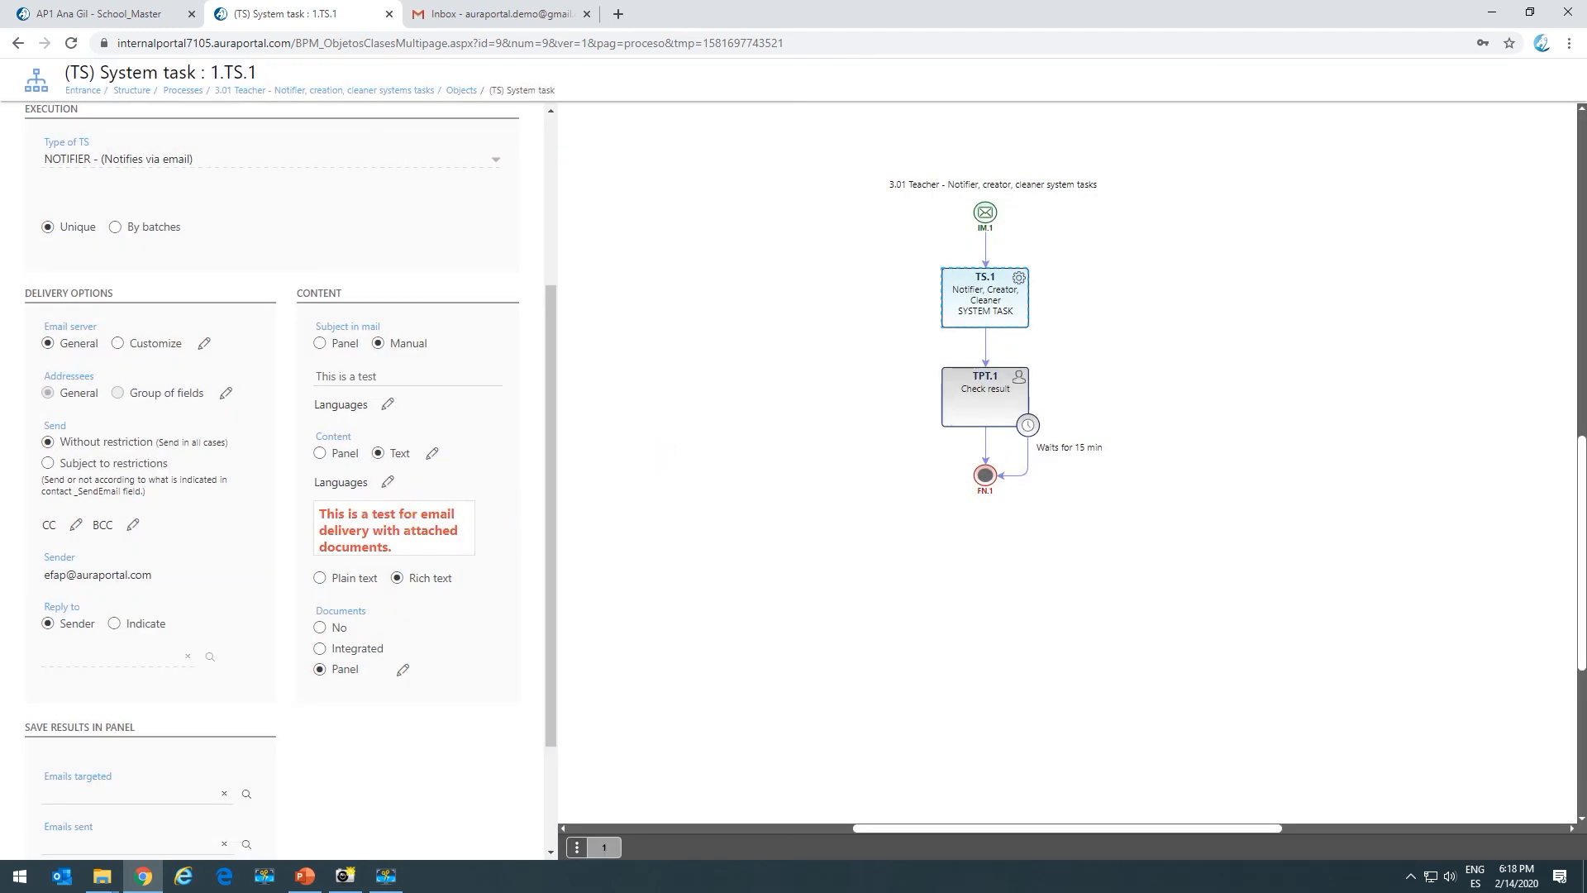
# Store the return code in the Return code 0 panel field, then save and exit the task.
pyautogui.scroll(-2, 300, 641)
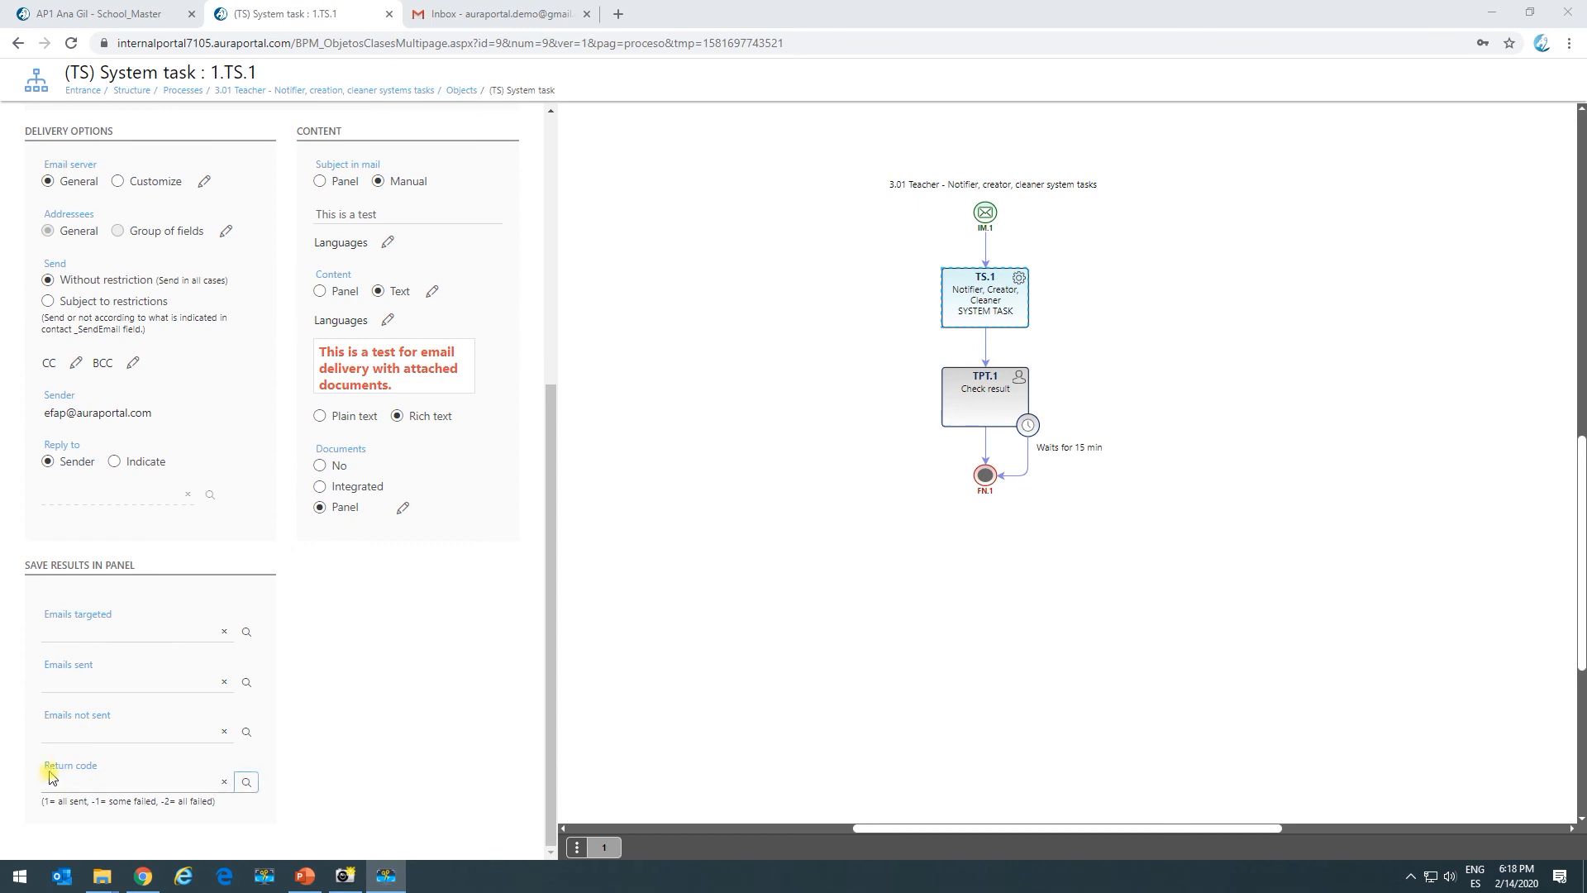
pyautogui.click(246, 782)
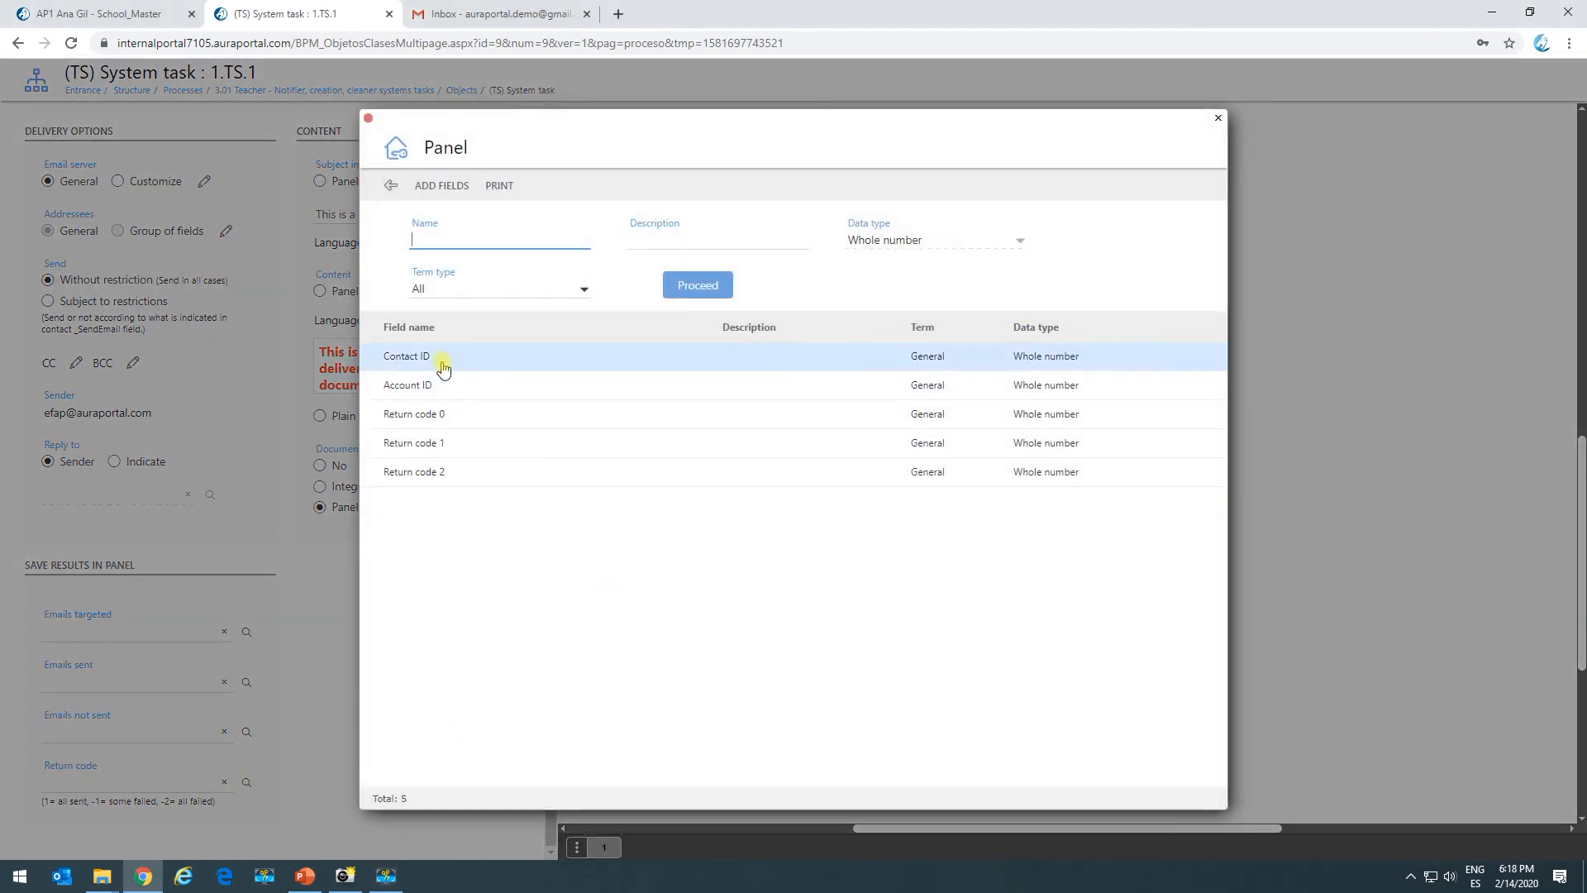
pyautogui.click(415, 415)
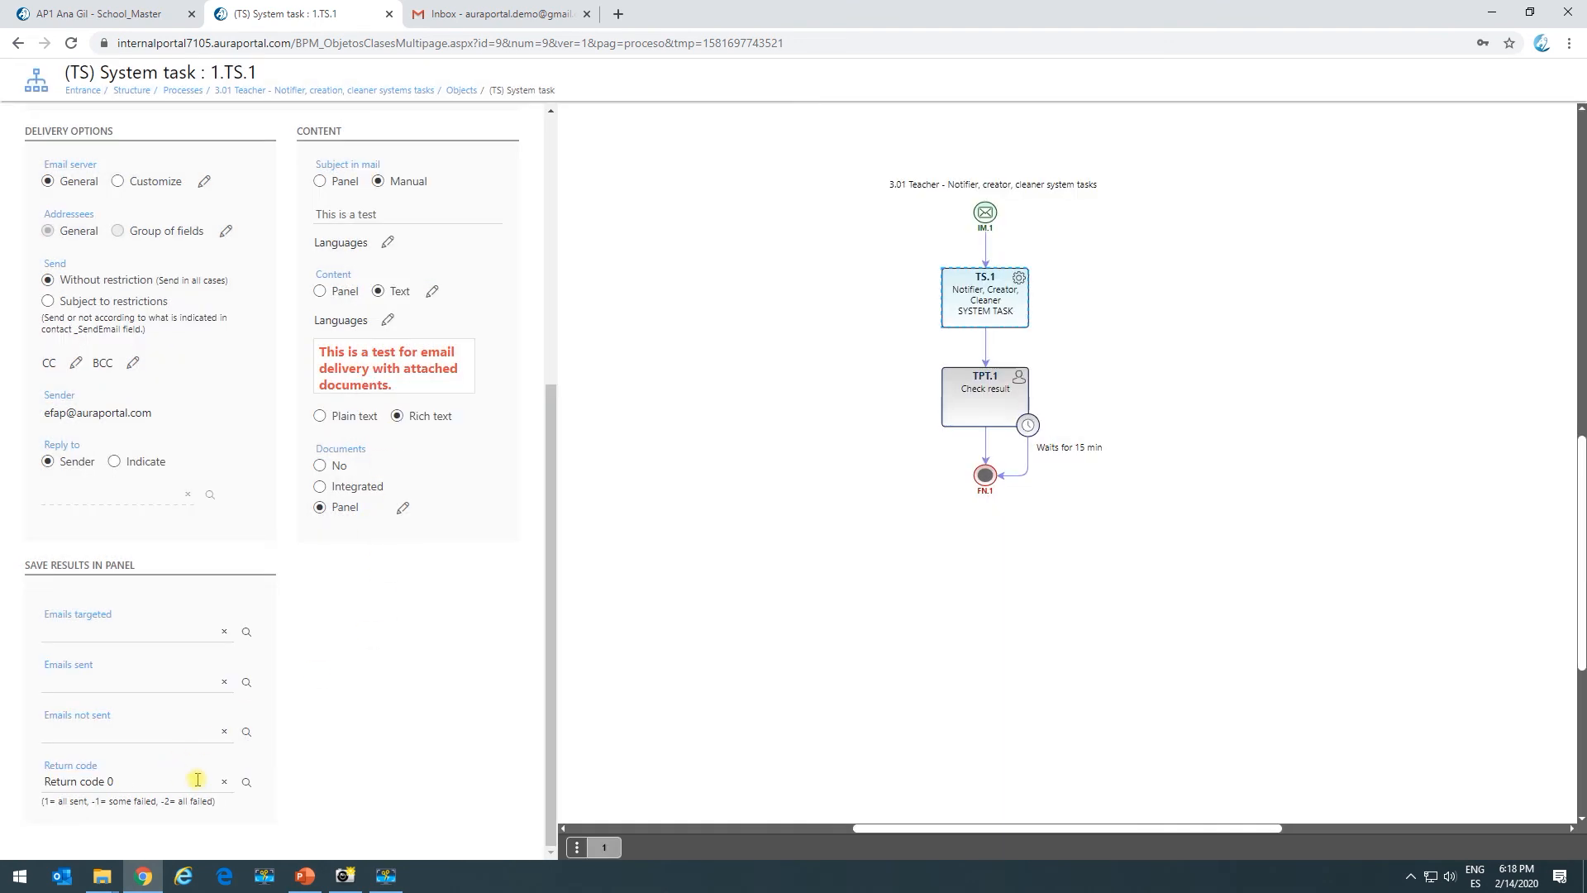
pyautogui.scroll(5, 224, 389)
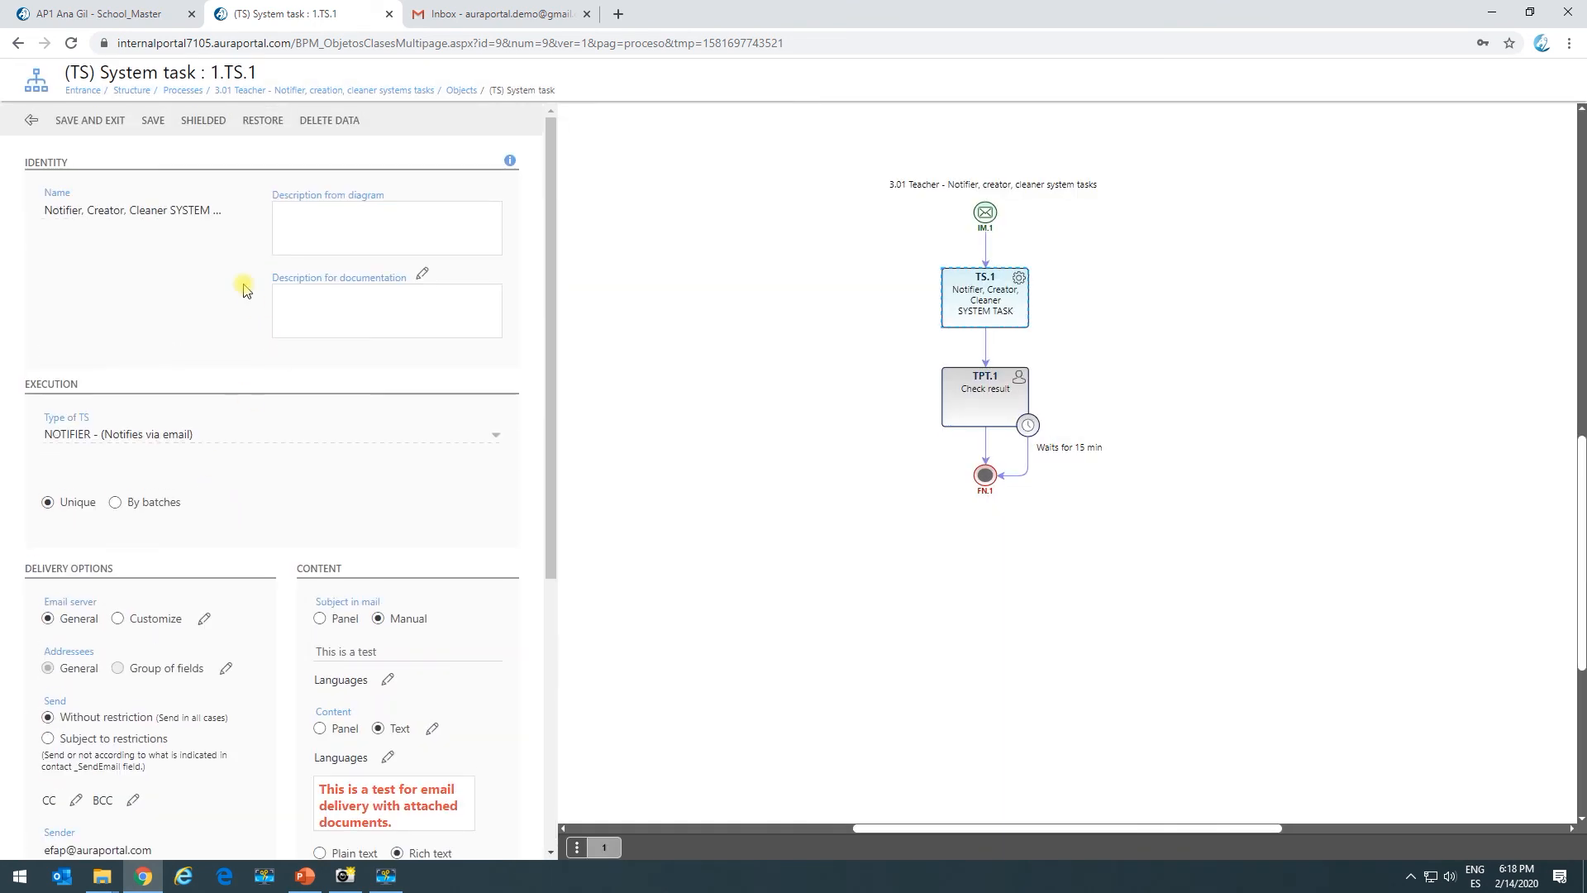
pyautogui.click(88, 121)
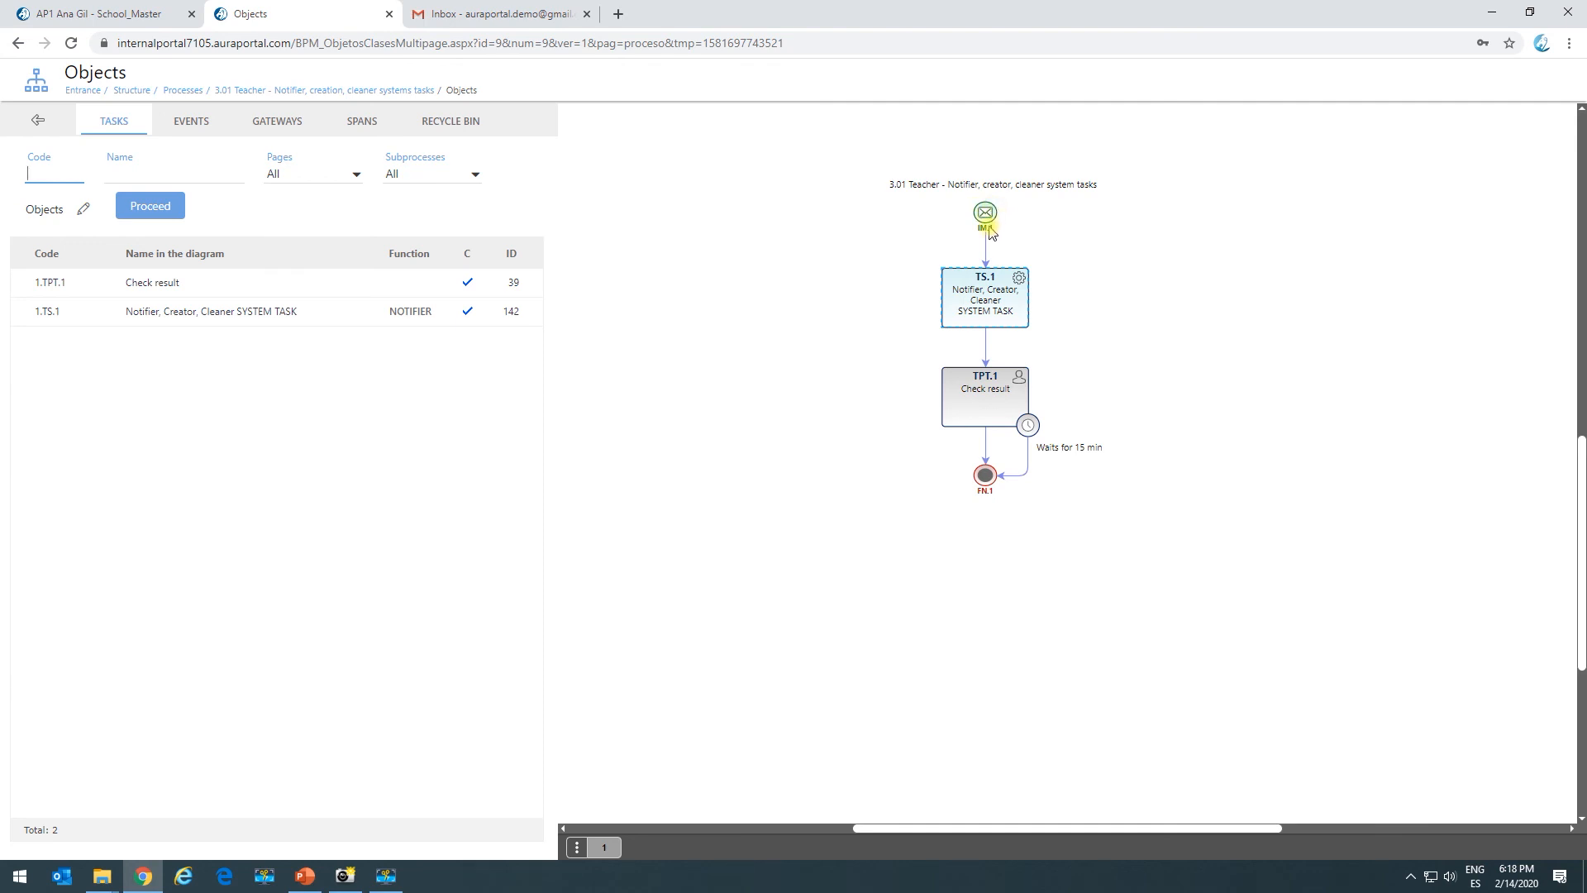
# Copy the IM.1 start event's Employees access URL and open a new browser tab.
pyautogui.click(115, 14)
pyautogui.click(73, 356)
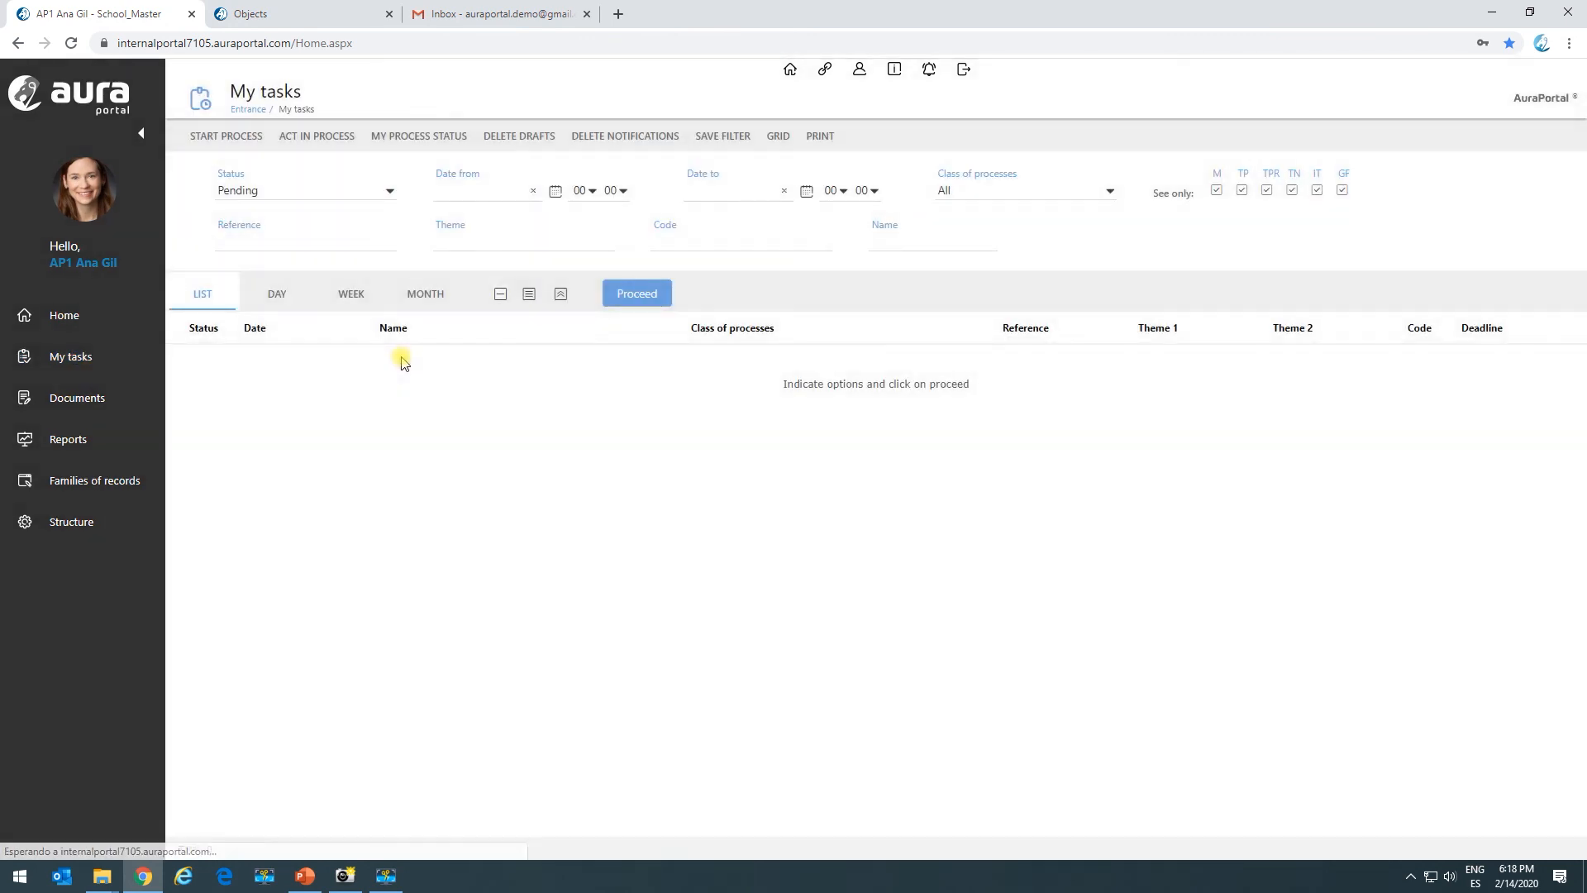
pyautogui.click(326, 8)
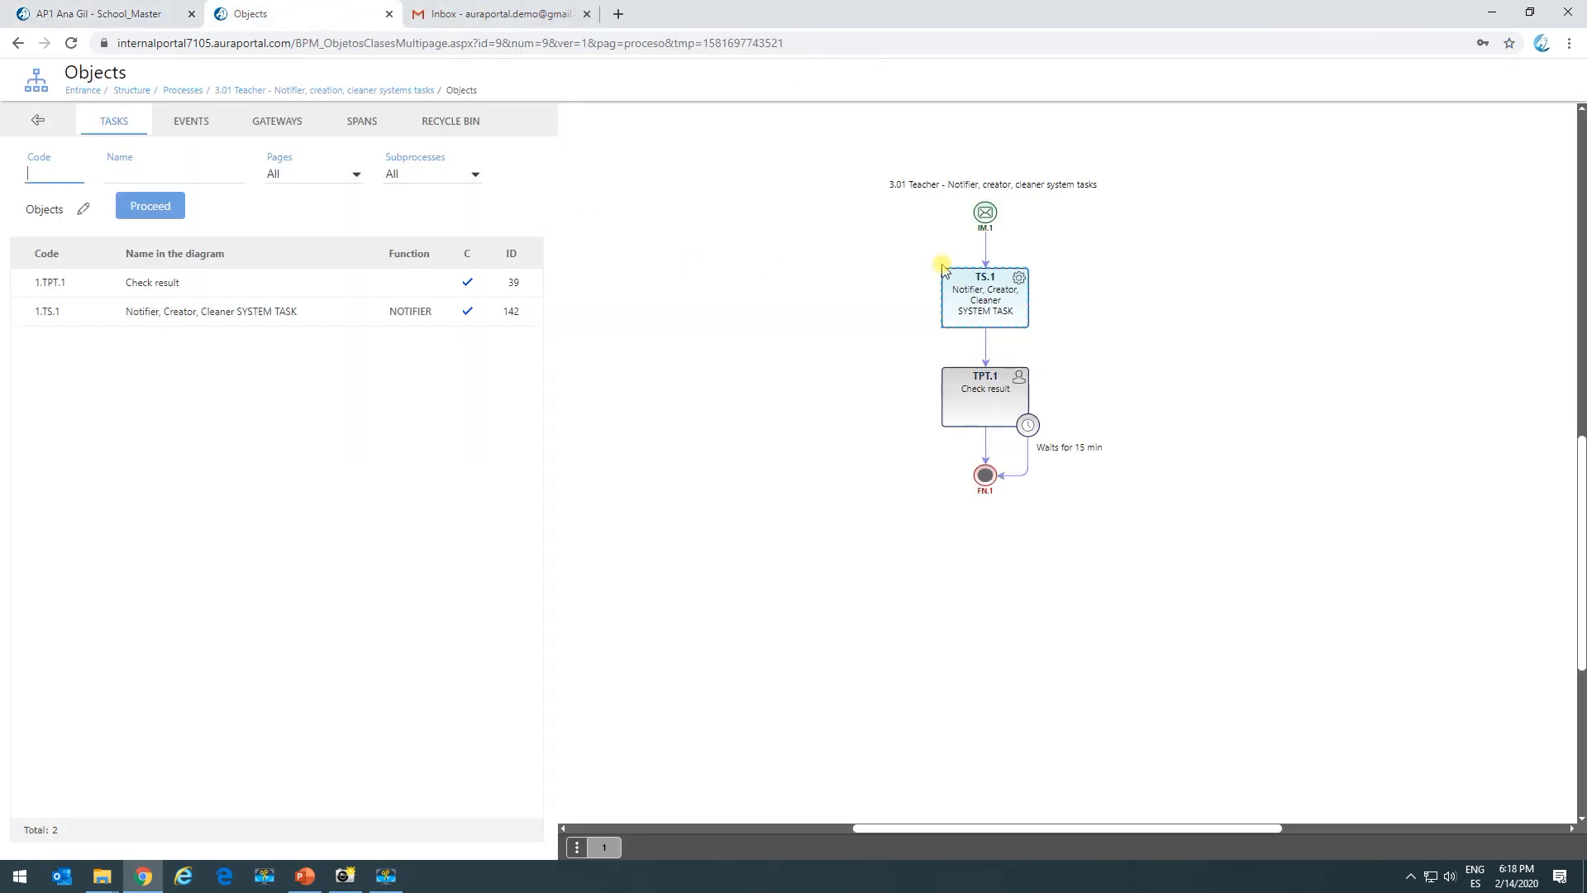
pyautogui.click(984, 213)
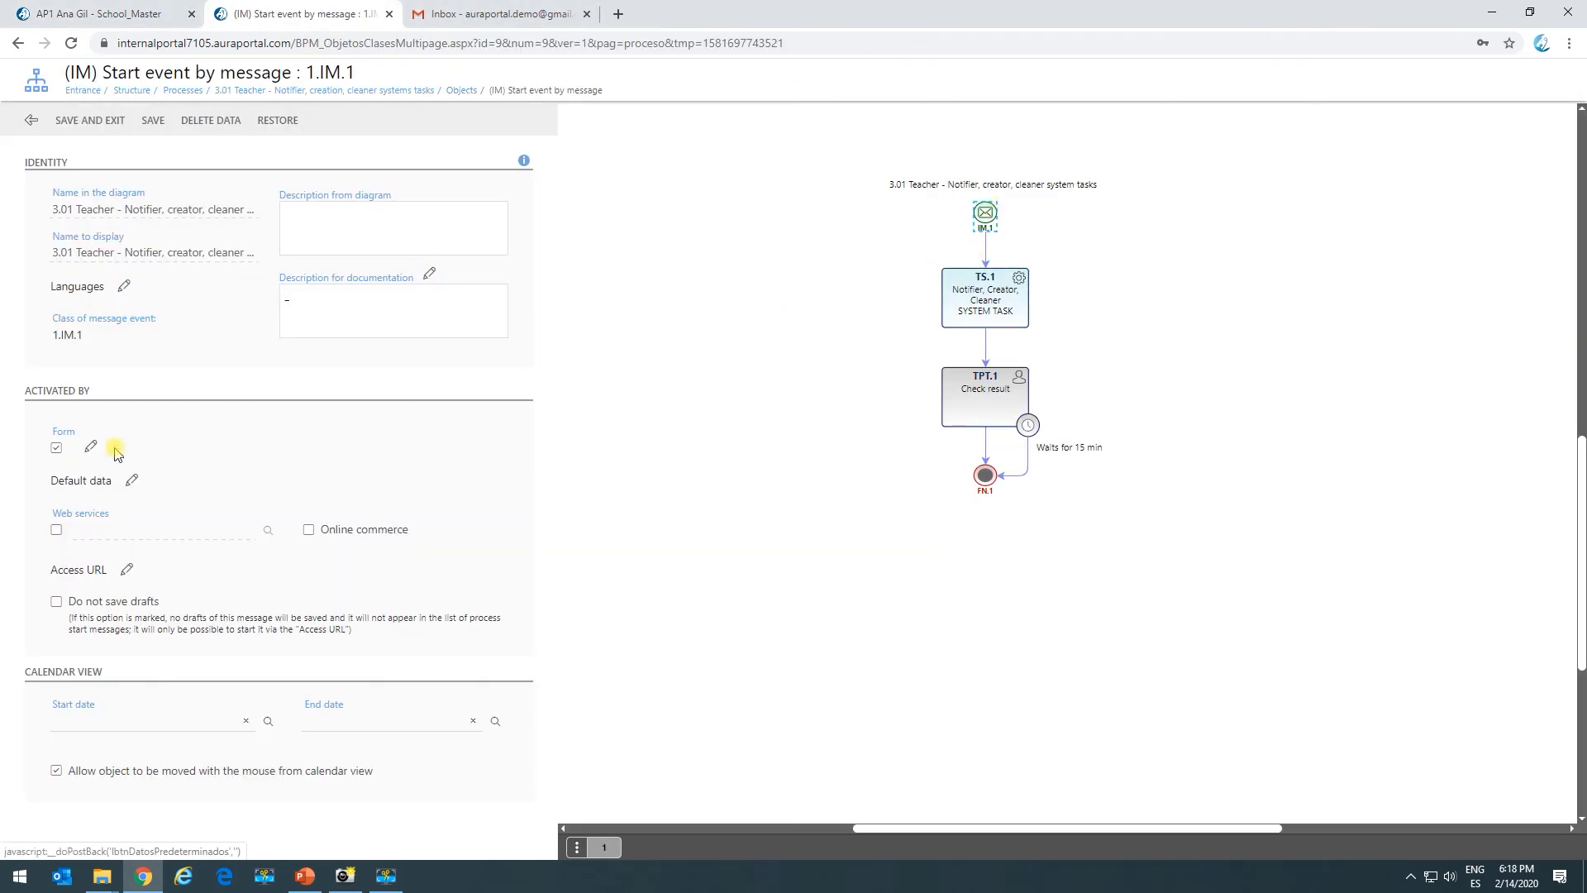
pyautogui.click(127, 568)
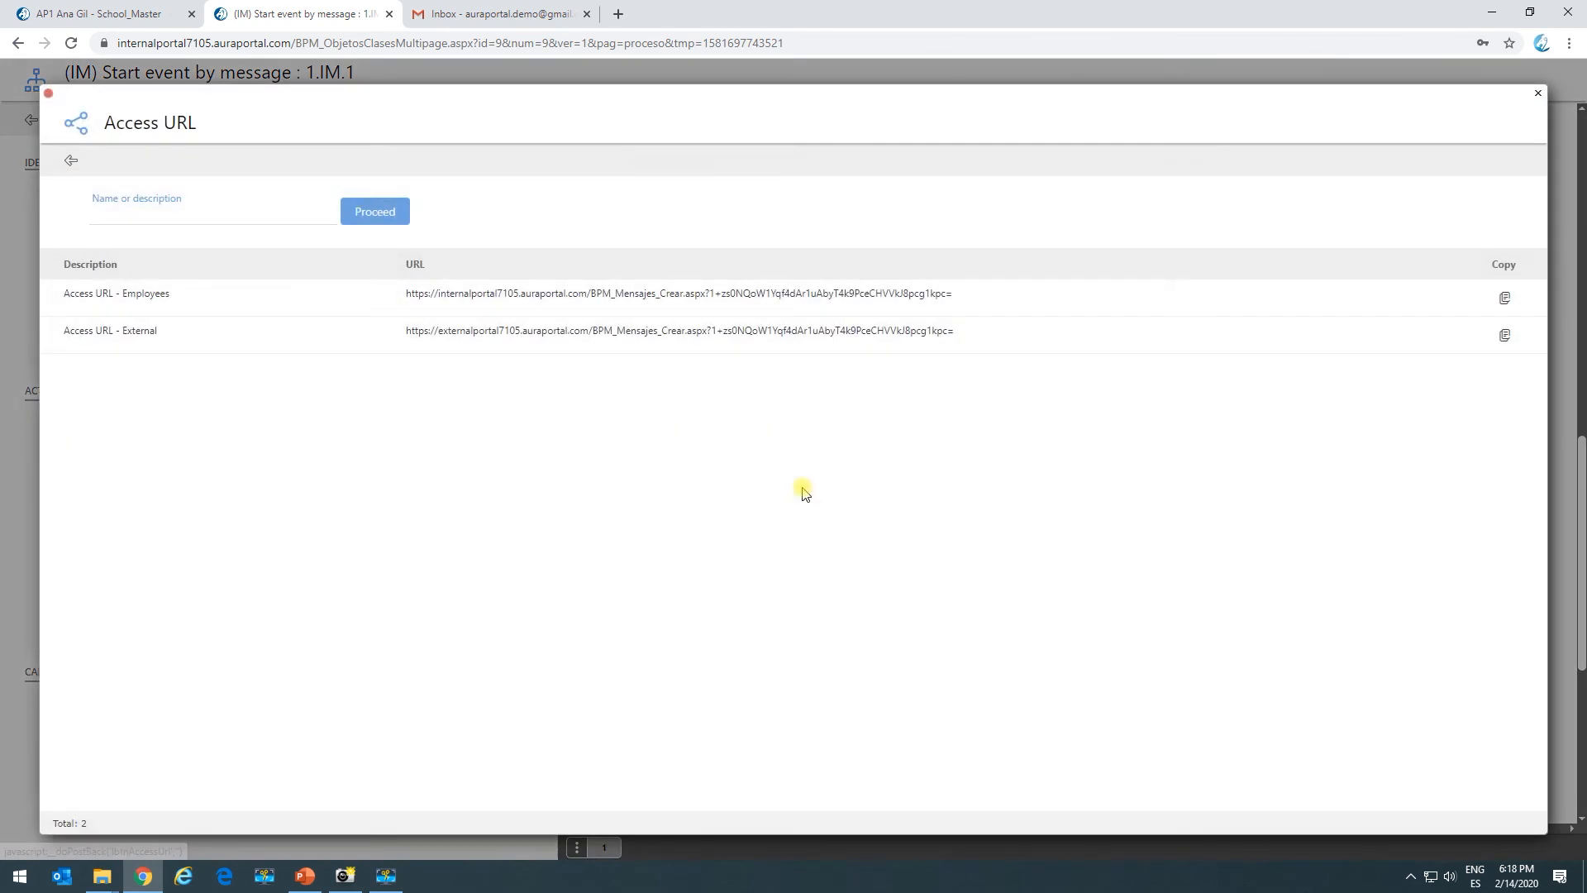
pyautogui.click(1500, 298)
pyautogui.click(617, 13)
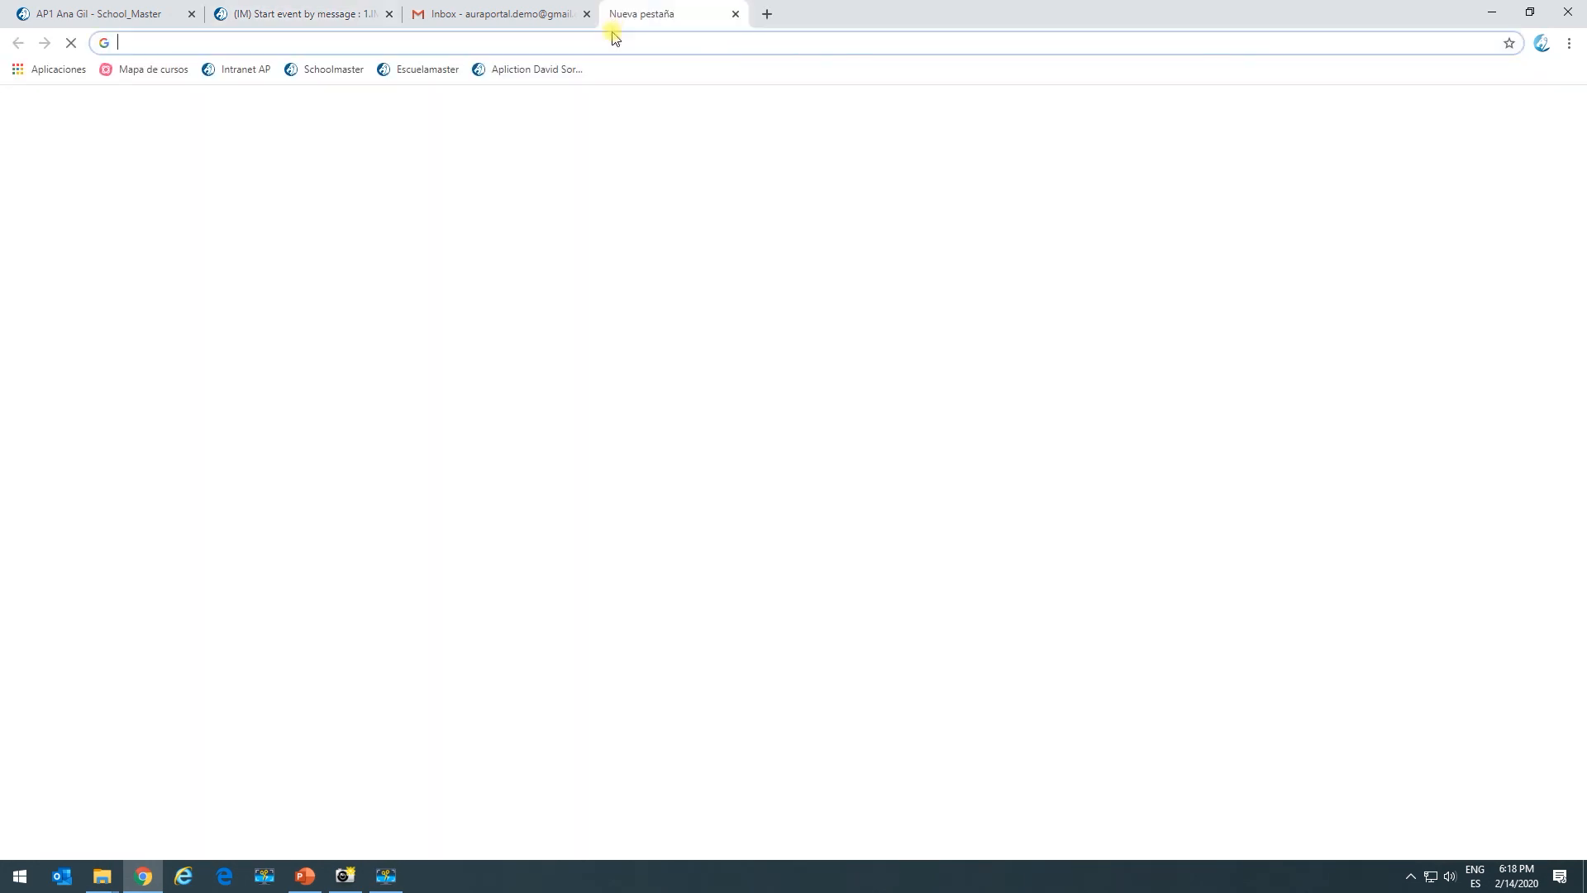
# Load the process start form from the copied URL and pick the employee via lookup.
pyautogui.hotkey('ctrl', 'v')
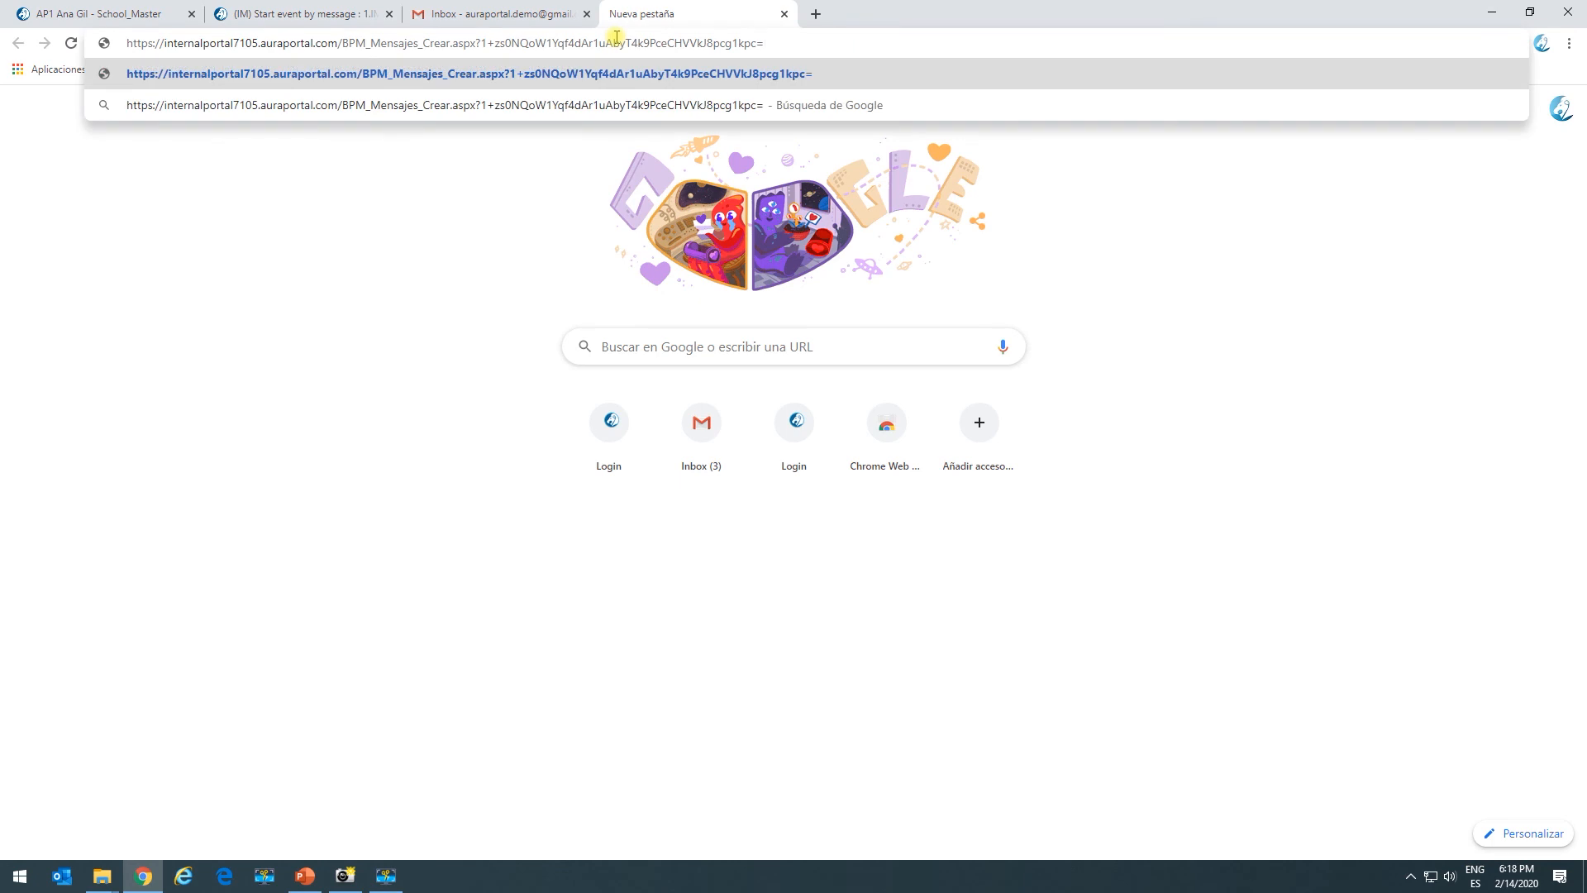
pyautogui.press('Return')
pyautogui.click(189, 233)
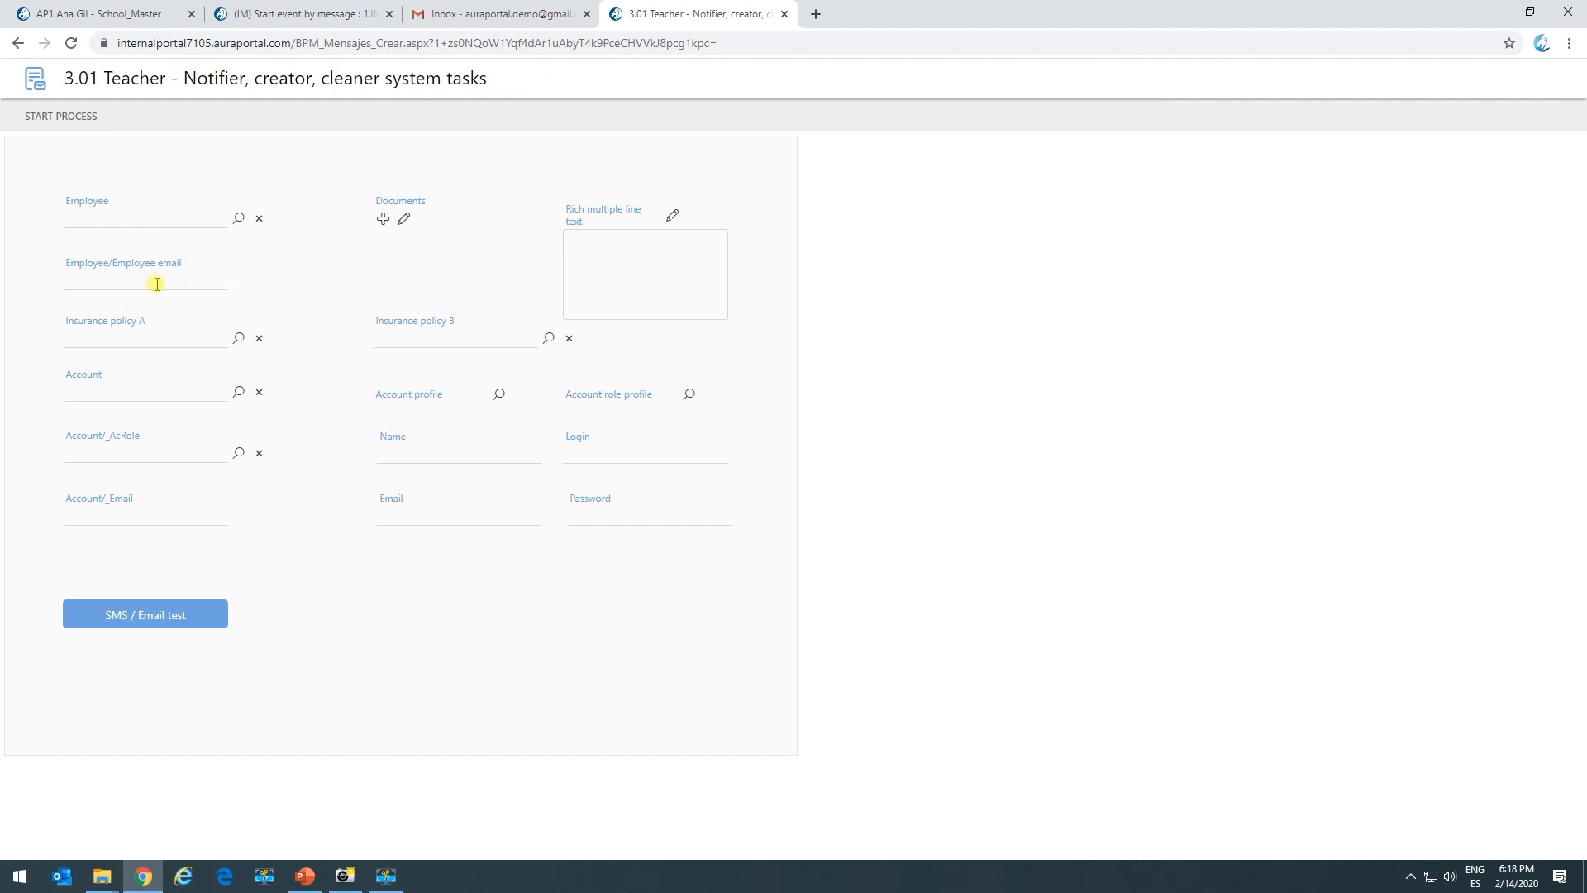
pyautogui.click(238, 218)
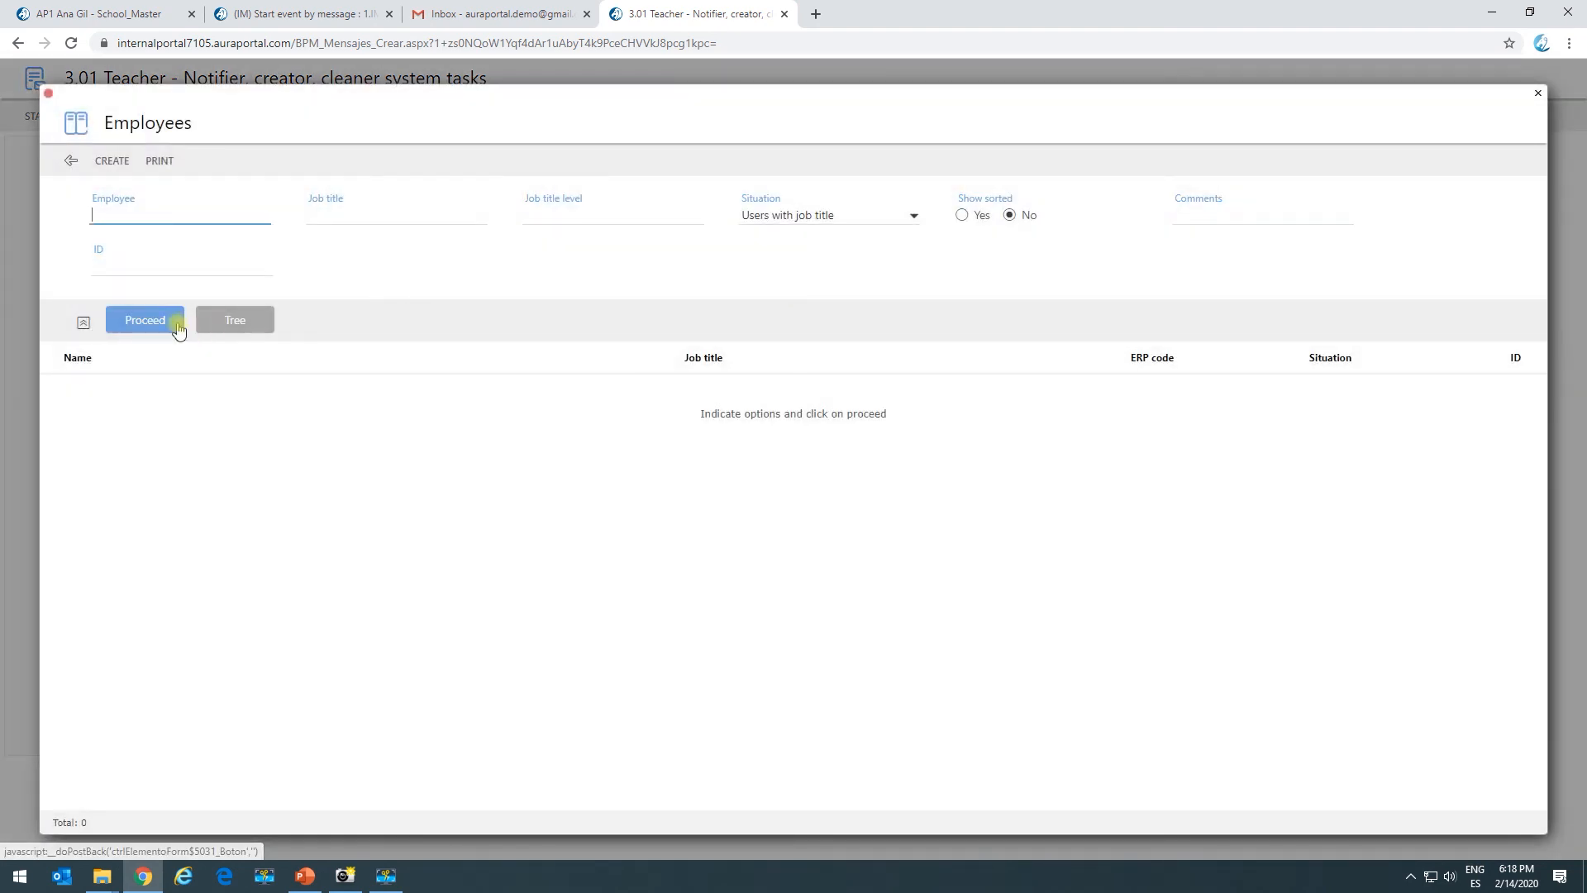
pyautogui.click(145, 320)
pyautogui.click(161, 388)
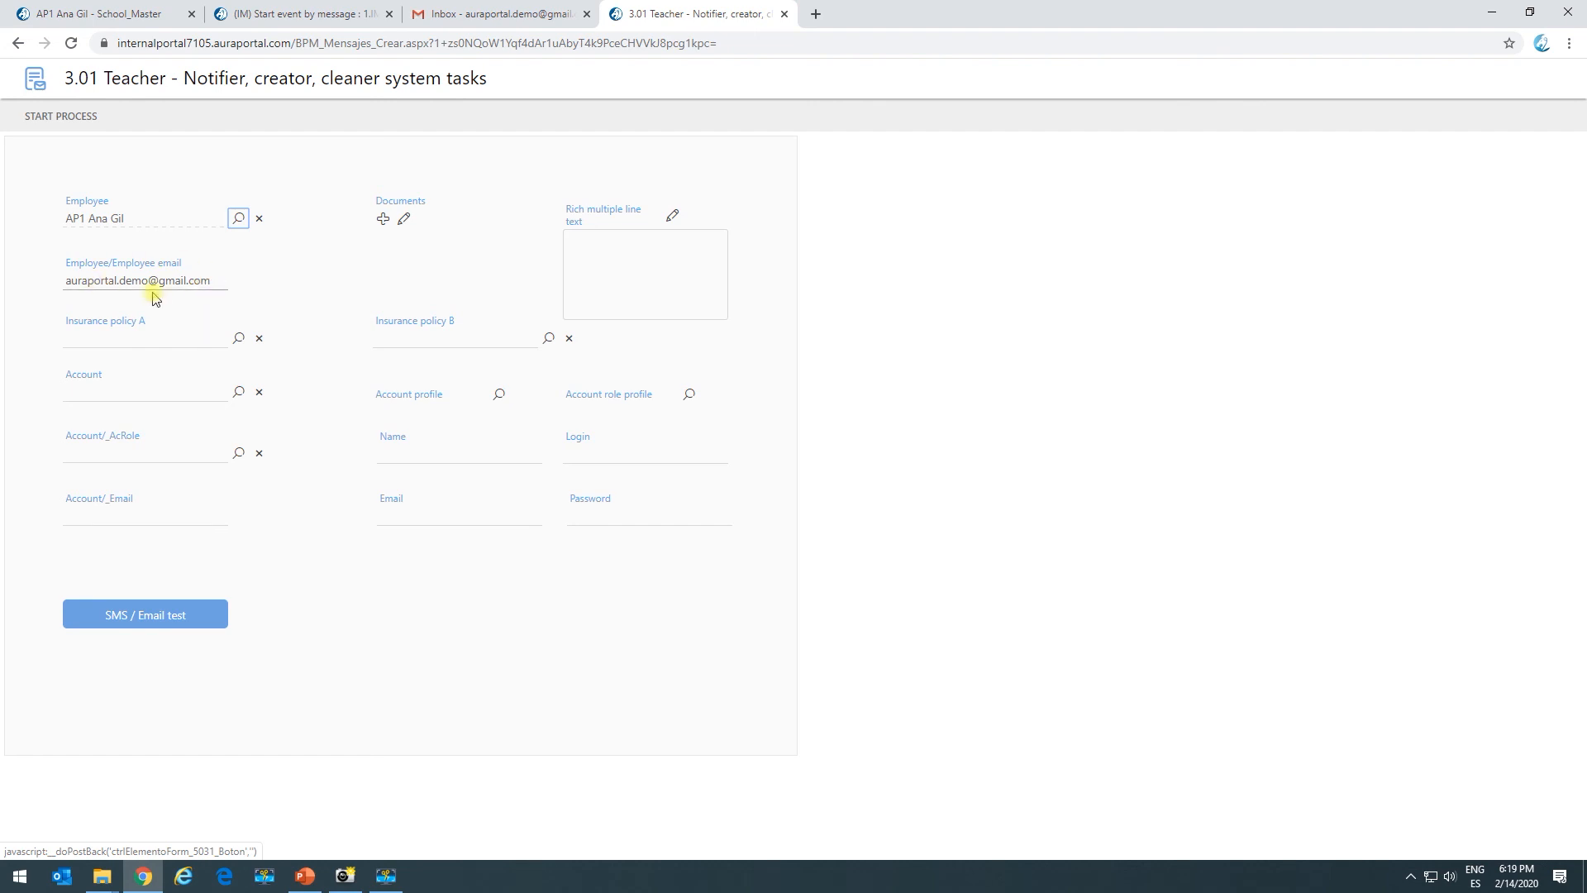
# Begin adding documents and create a new text document on the Desktop.
pyautogui.click(381, 219)
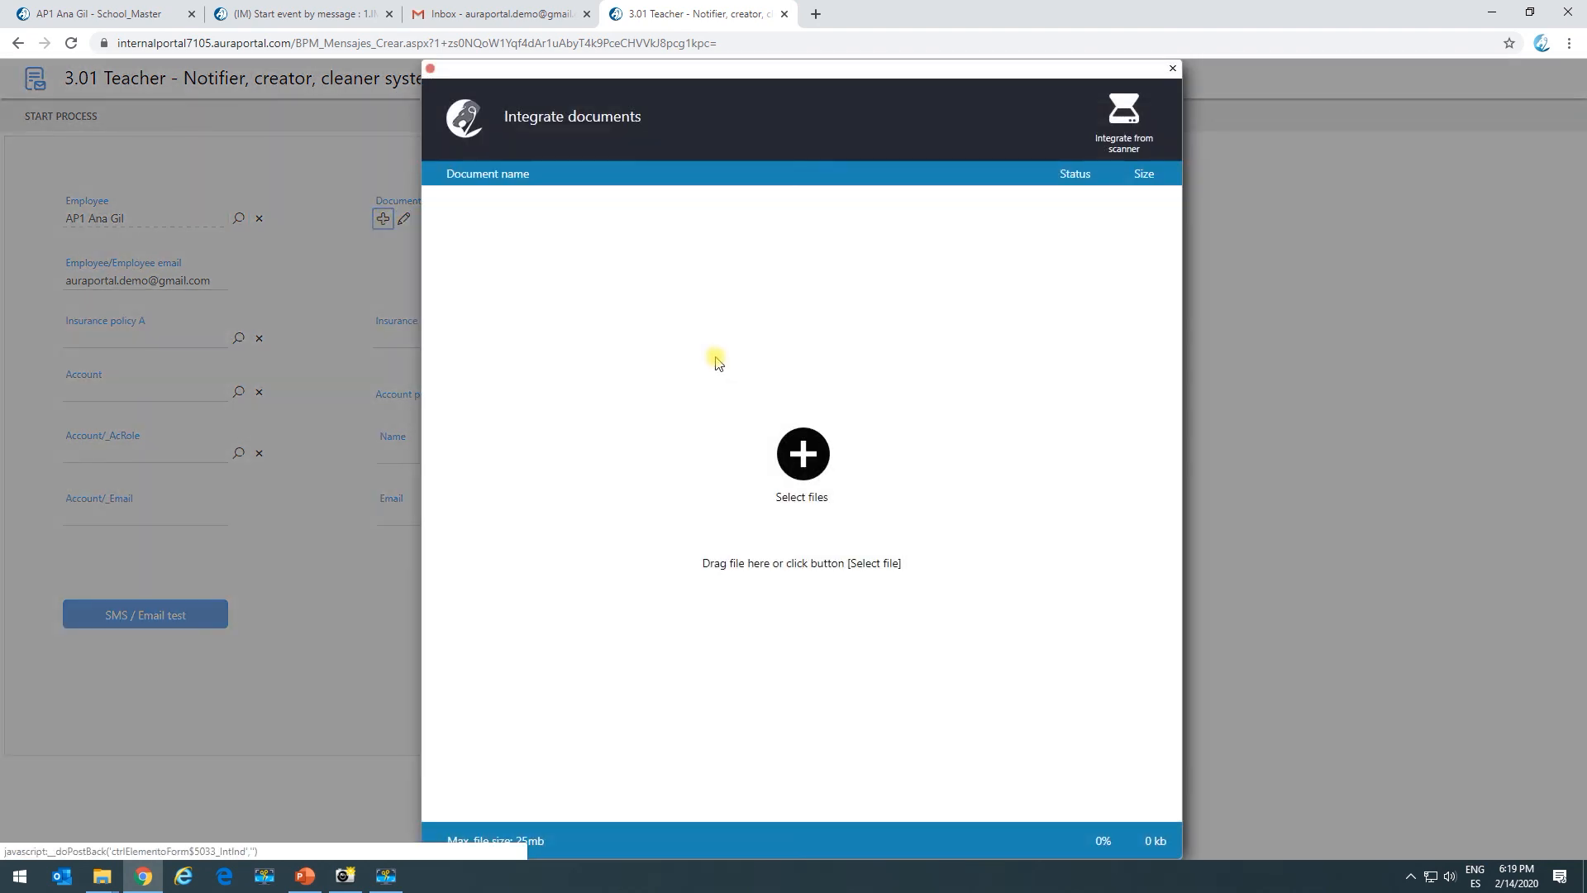
pyautogui.click(805, 467)
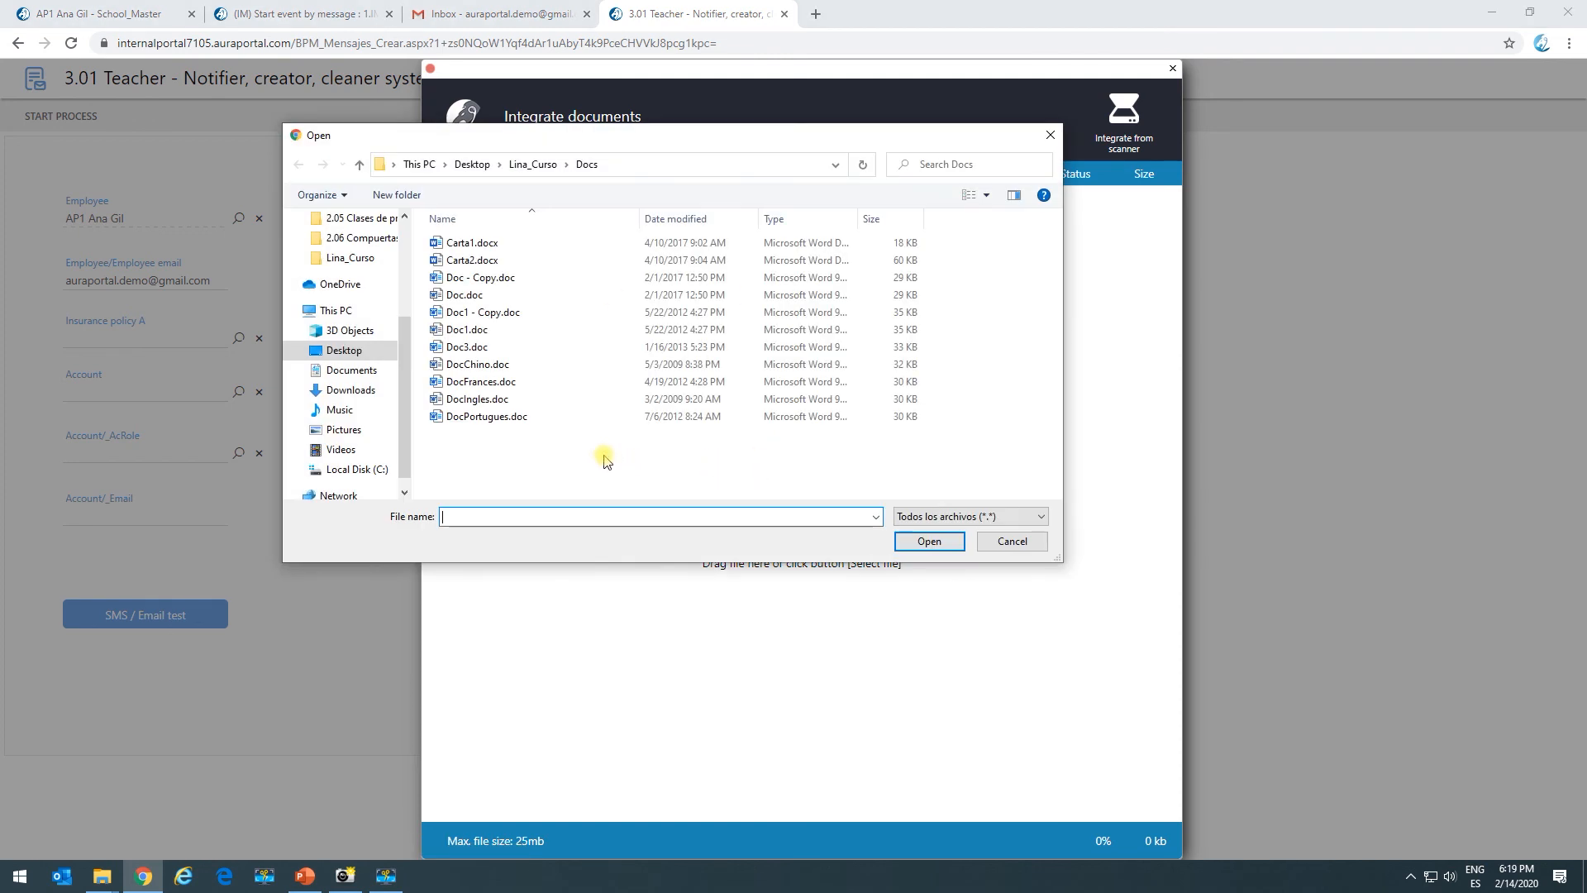
pyautogui.click(390, 352)
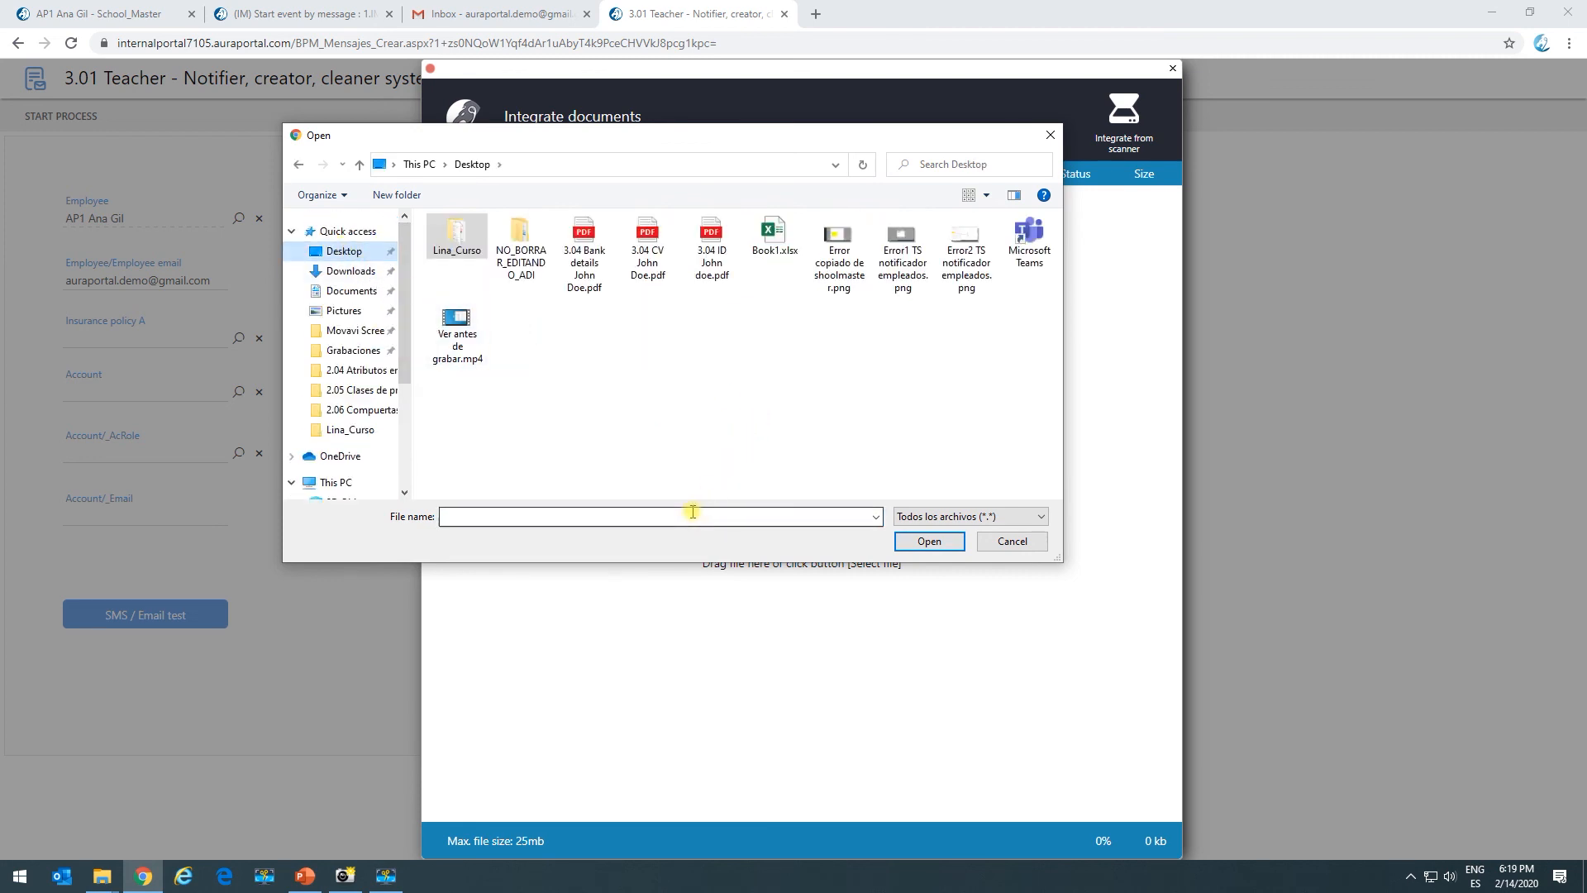
pyautogui.click(659, 446)
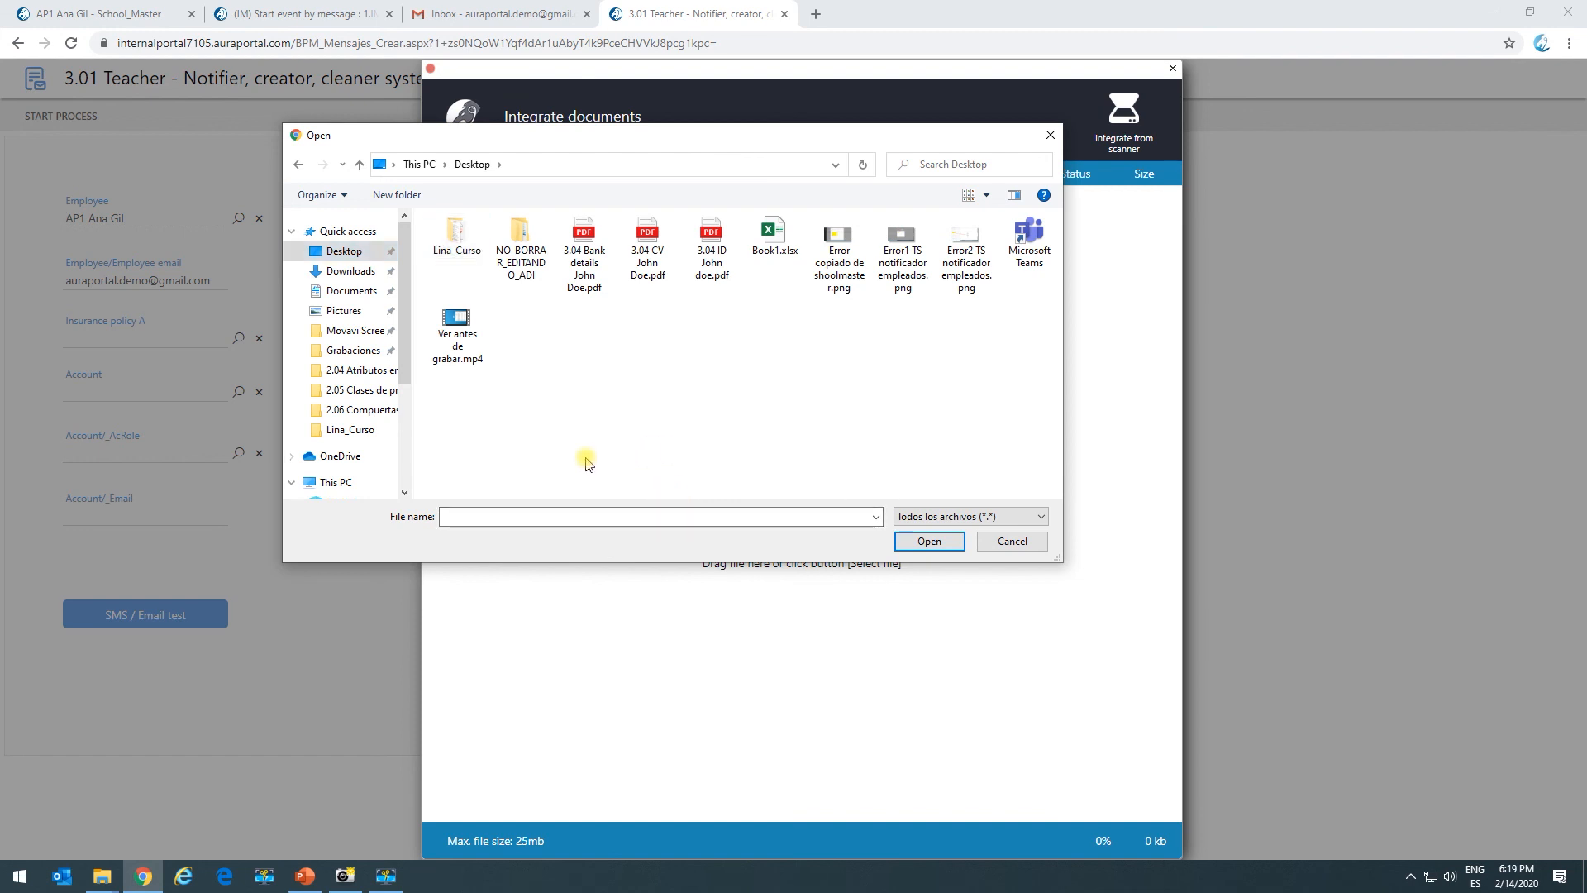
pyautogui.rightClick(644, 416)
pyautogui.moveTo(790, 614)
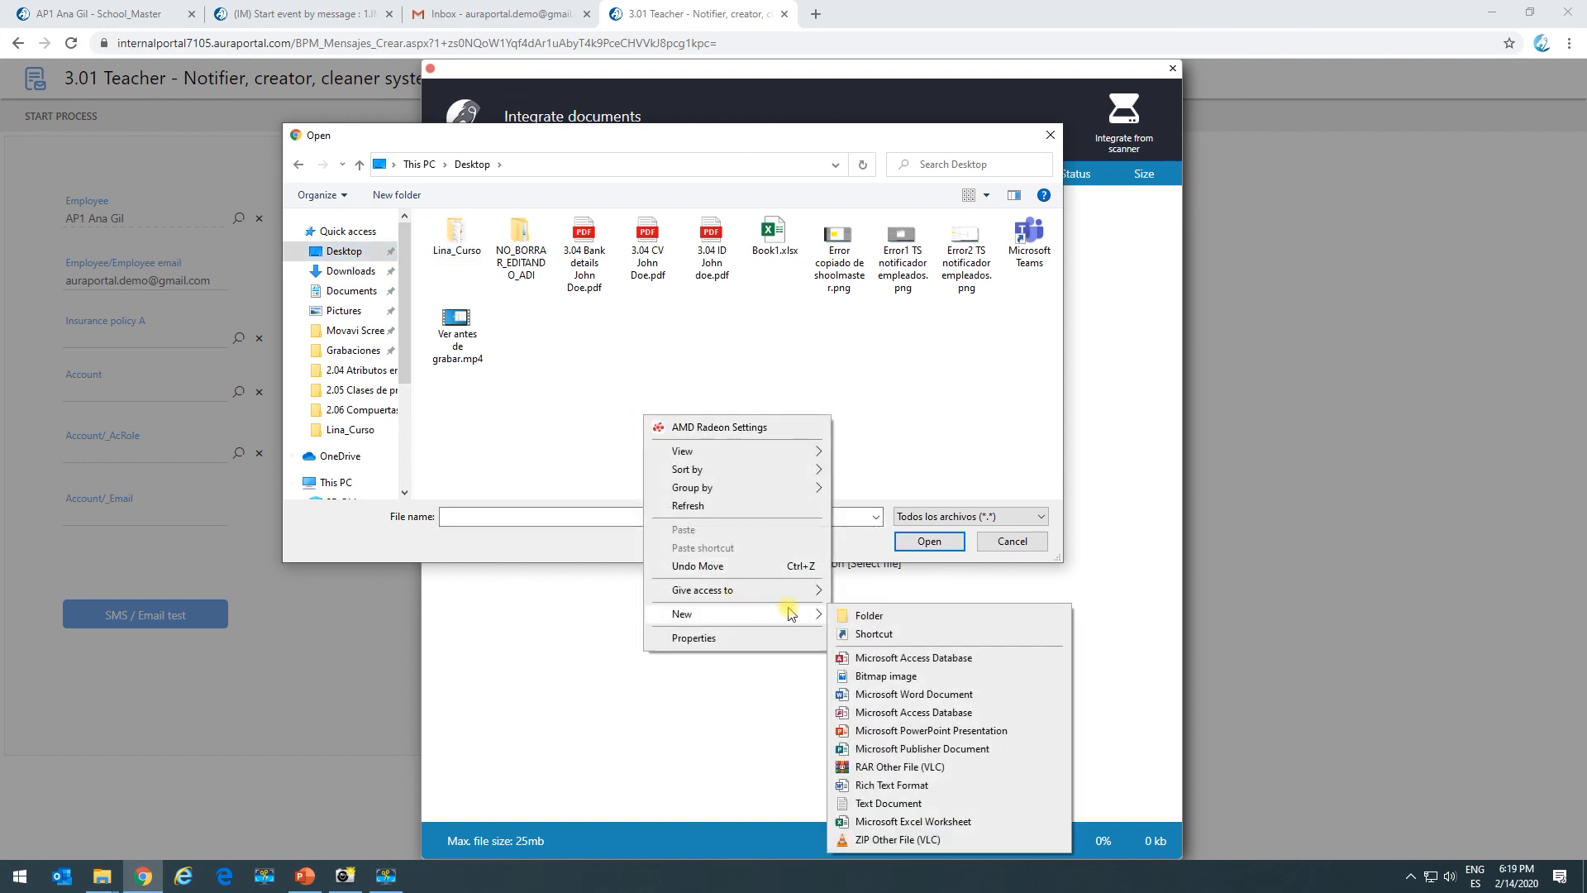
pyautogui.click(876, 802)
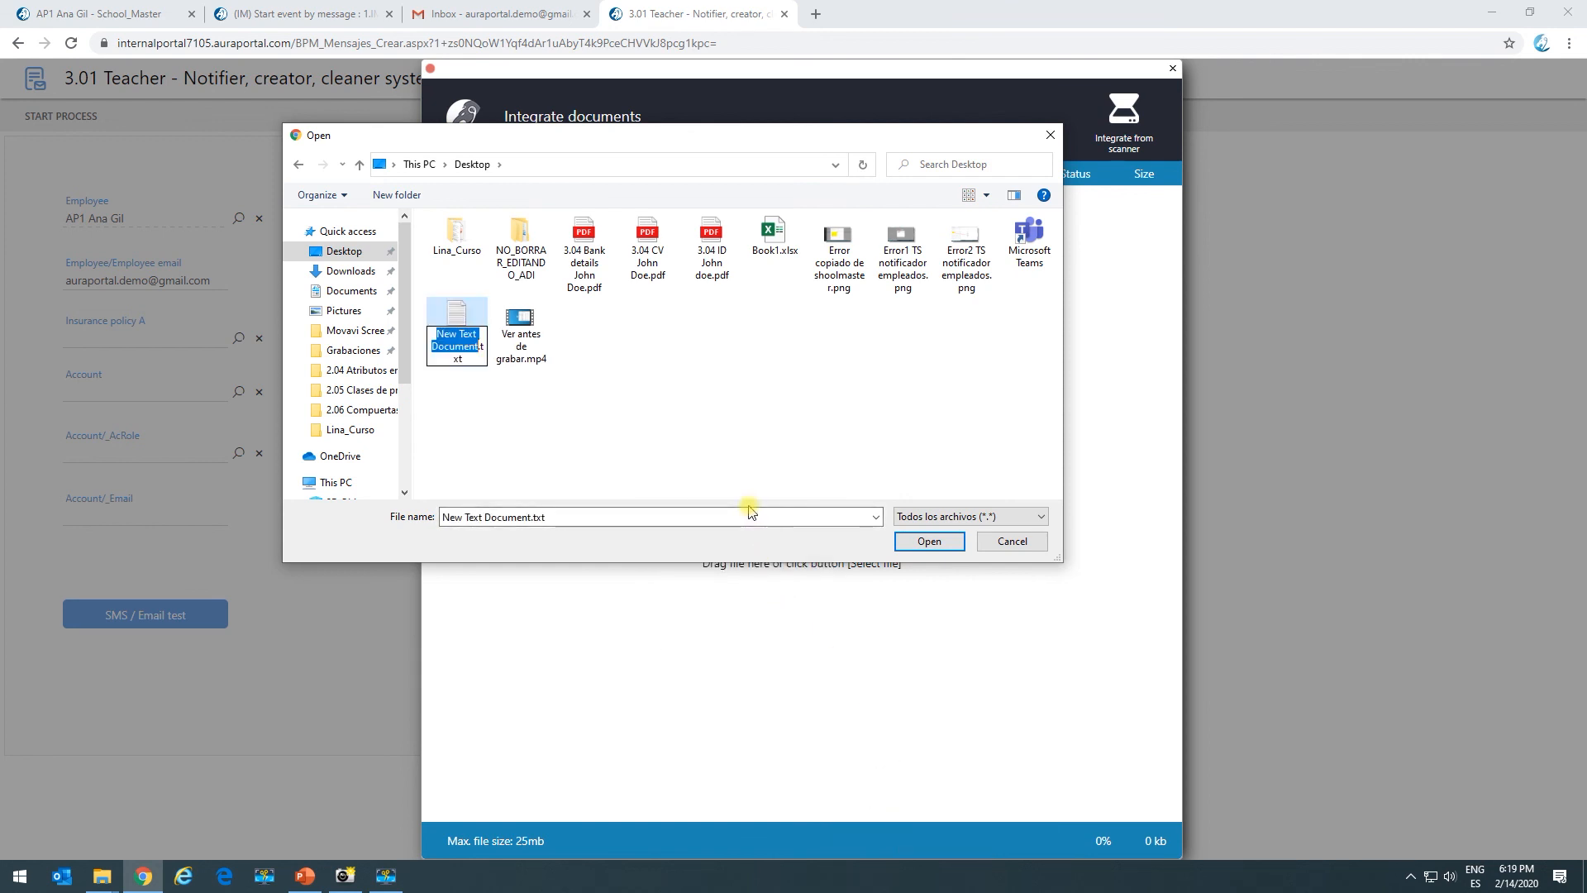
# Name the file Test.txt, upload it to the form, and start the process.
pyautogui.write('Test')
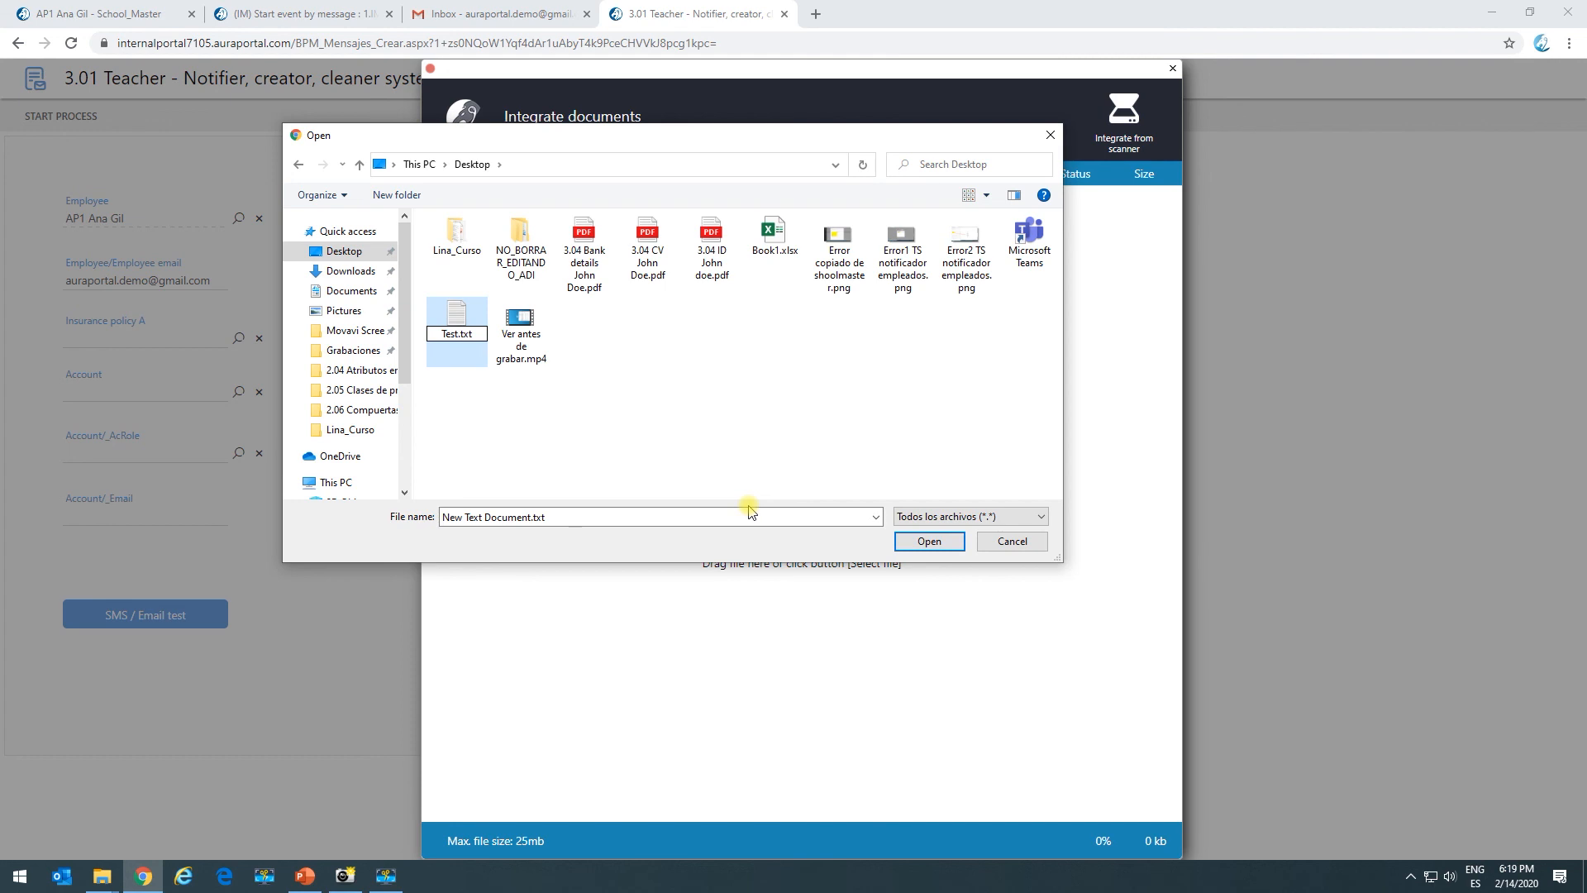
pyautogui.click(748, 430)
pyautogui.click(463, 335)
pyautogui.click(908, 543)
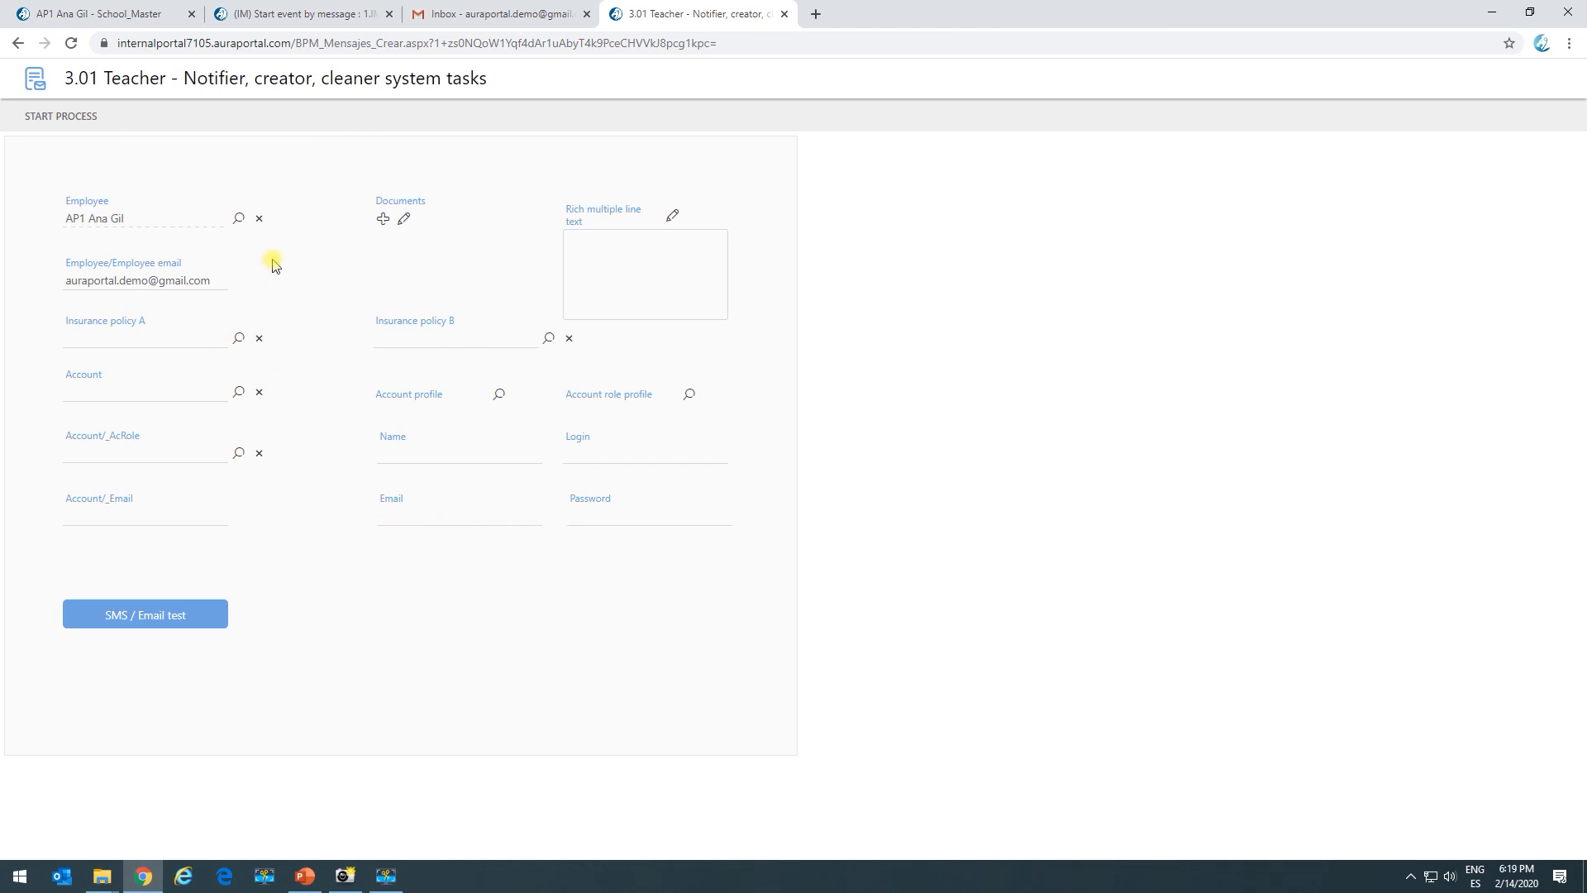
pyautogui.click(78, 117)
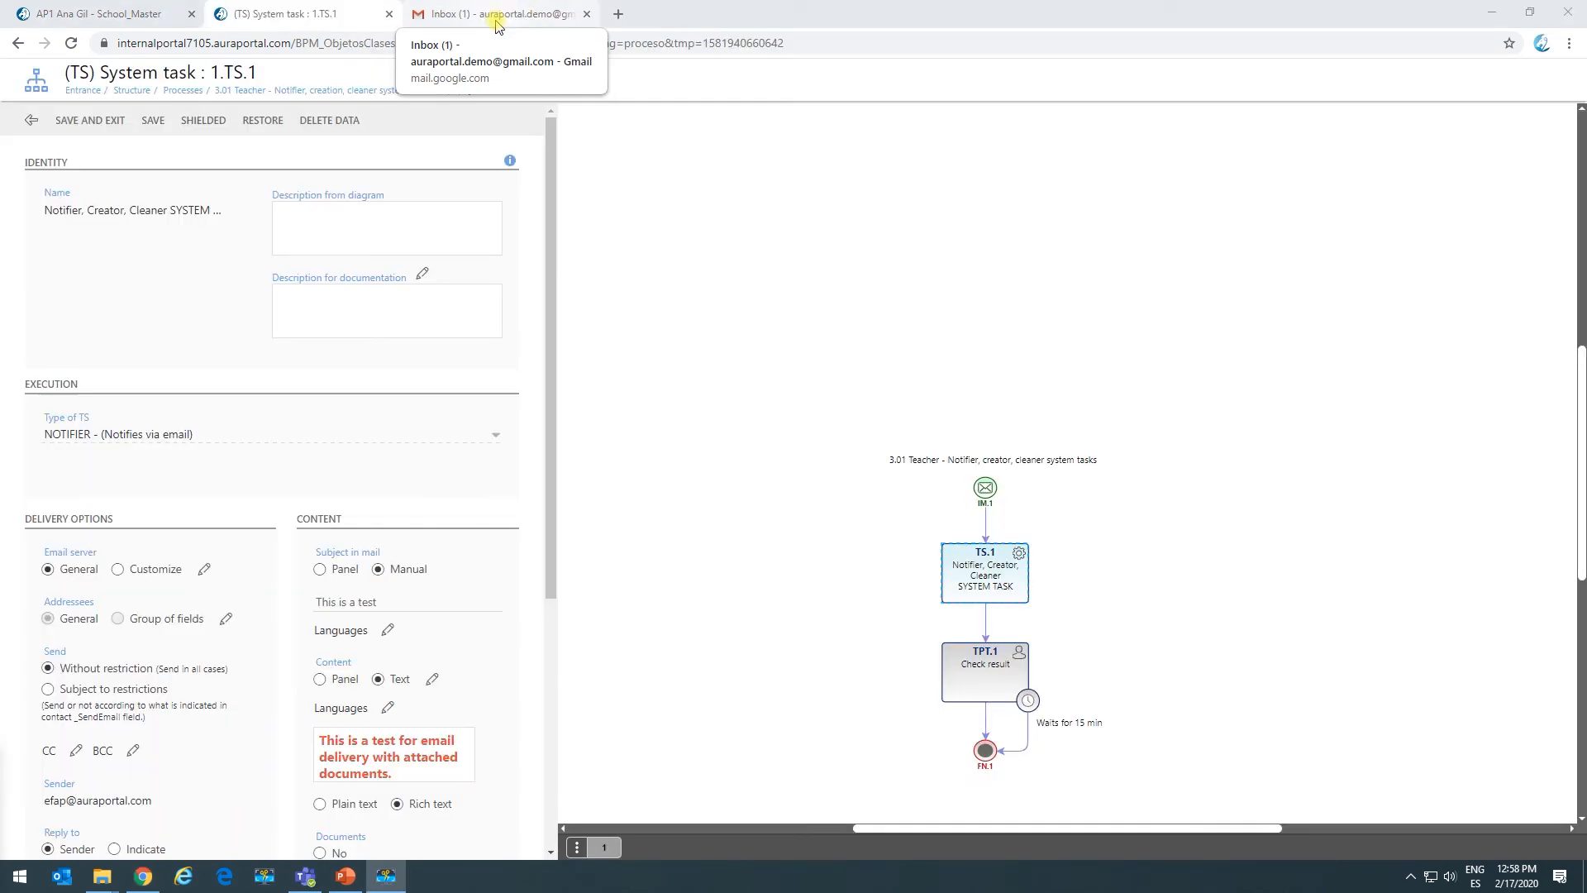
pyautogui.click(497, 20)
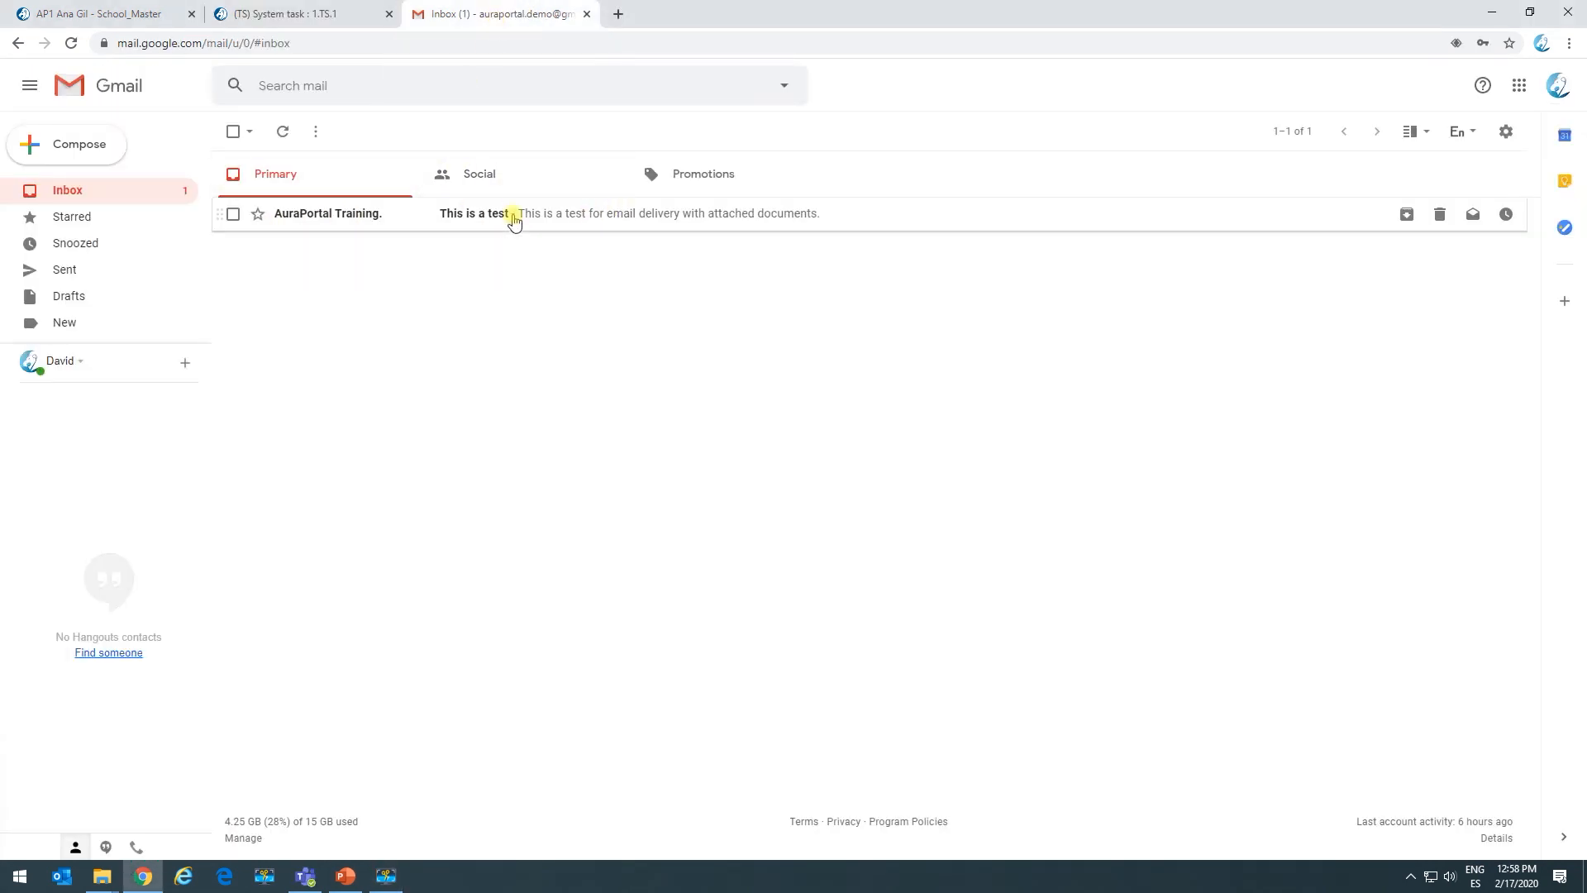
# Open the 'This is a test' email in Gmail and select its red body text.
pyautogui.click(344, 213)
pyautogui.moveTo(288, 263); pyautogui.dragTo(628, 255)
pyautogui.click(500, 281)
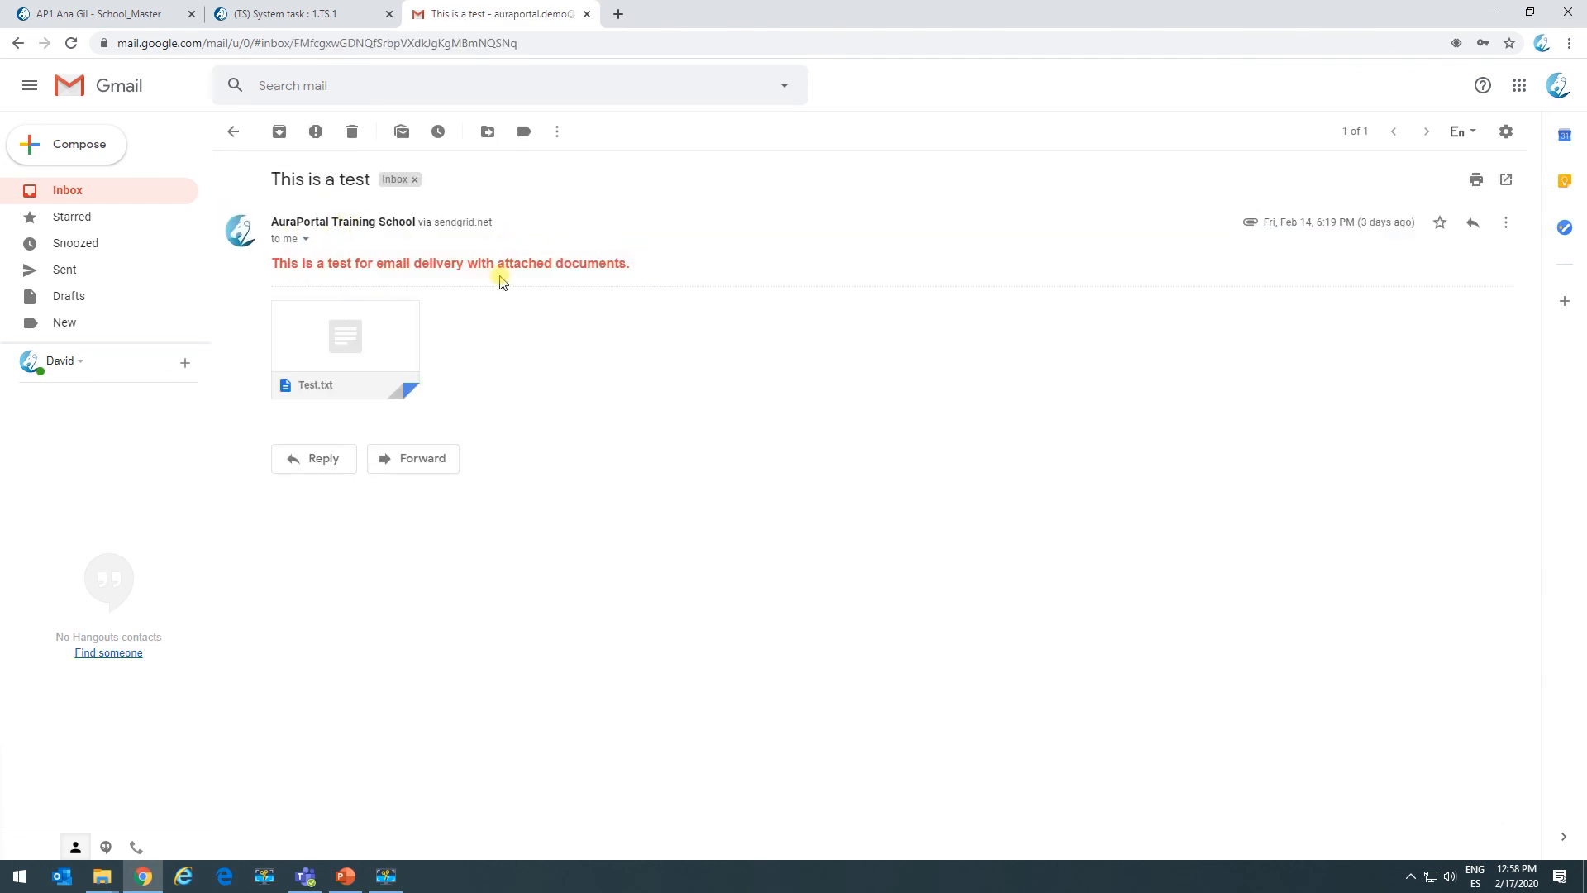
pyautogui.moveTo(286, 266); pyautogui.dragTo(562, 269)
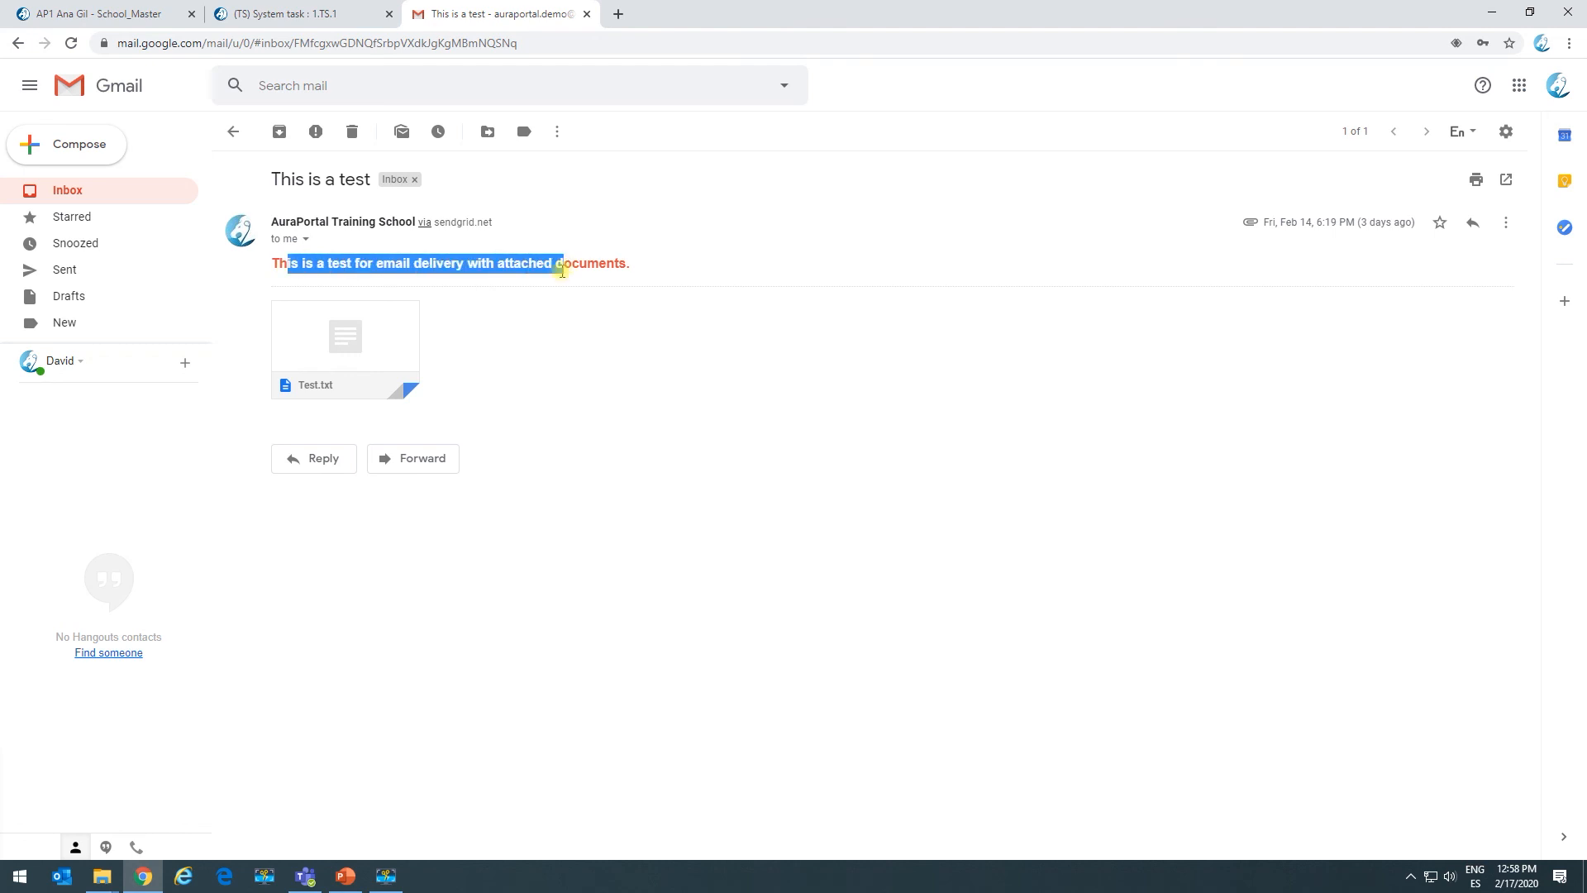
pyautogui.moveTo(299, 364)
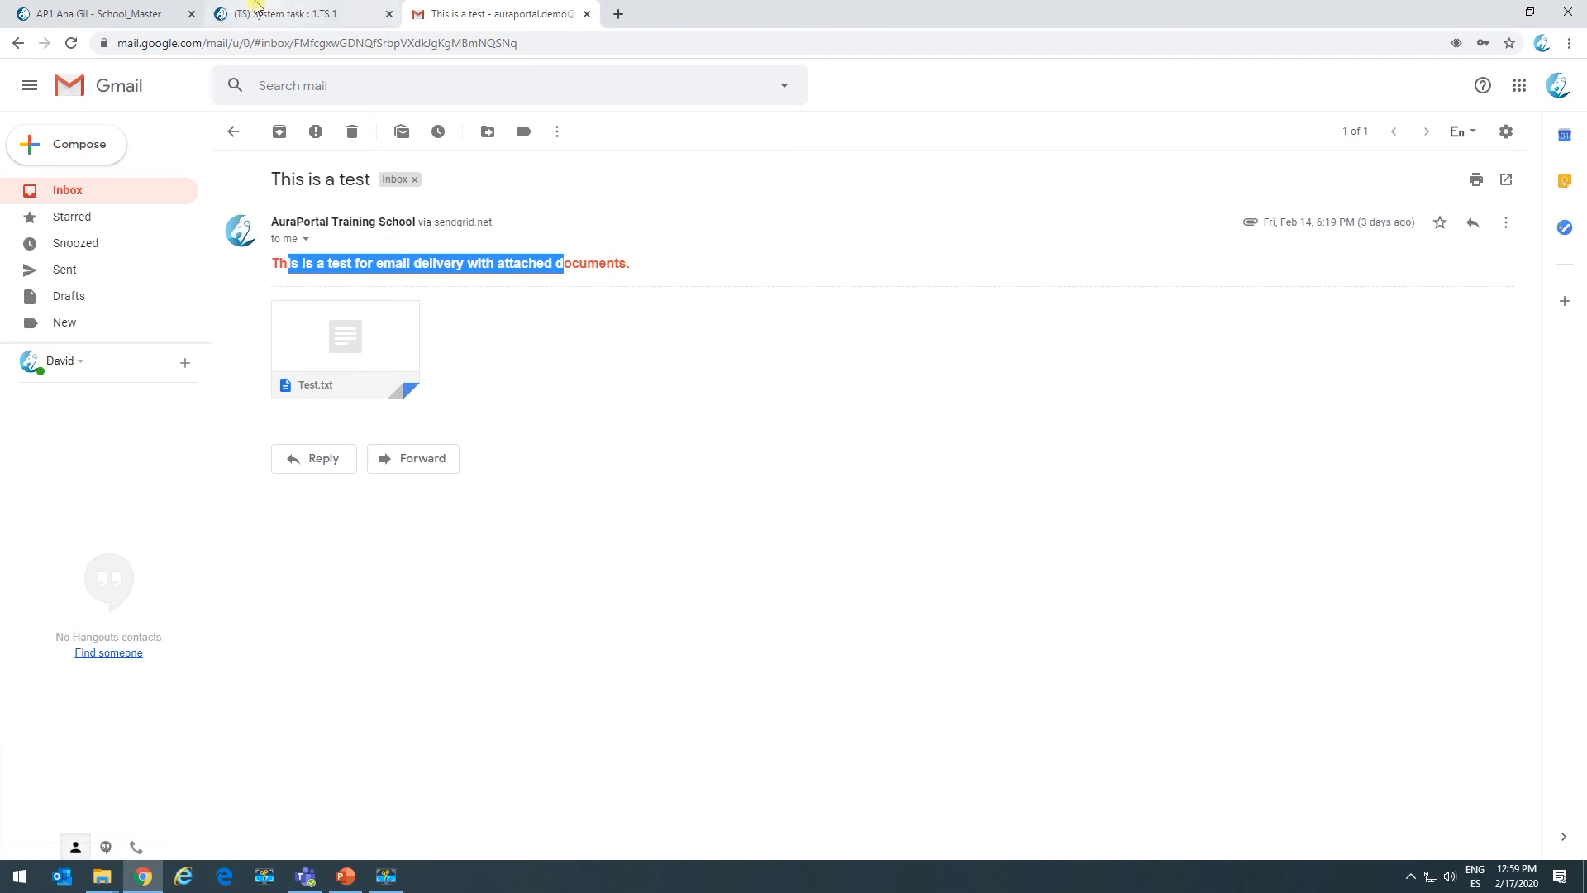
pyautogui.click(256, 10)
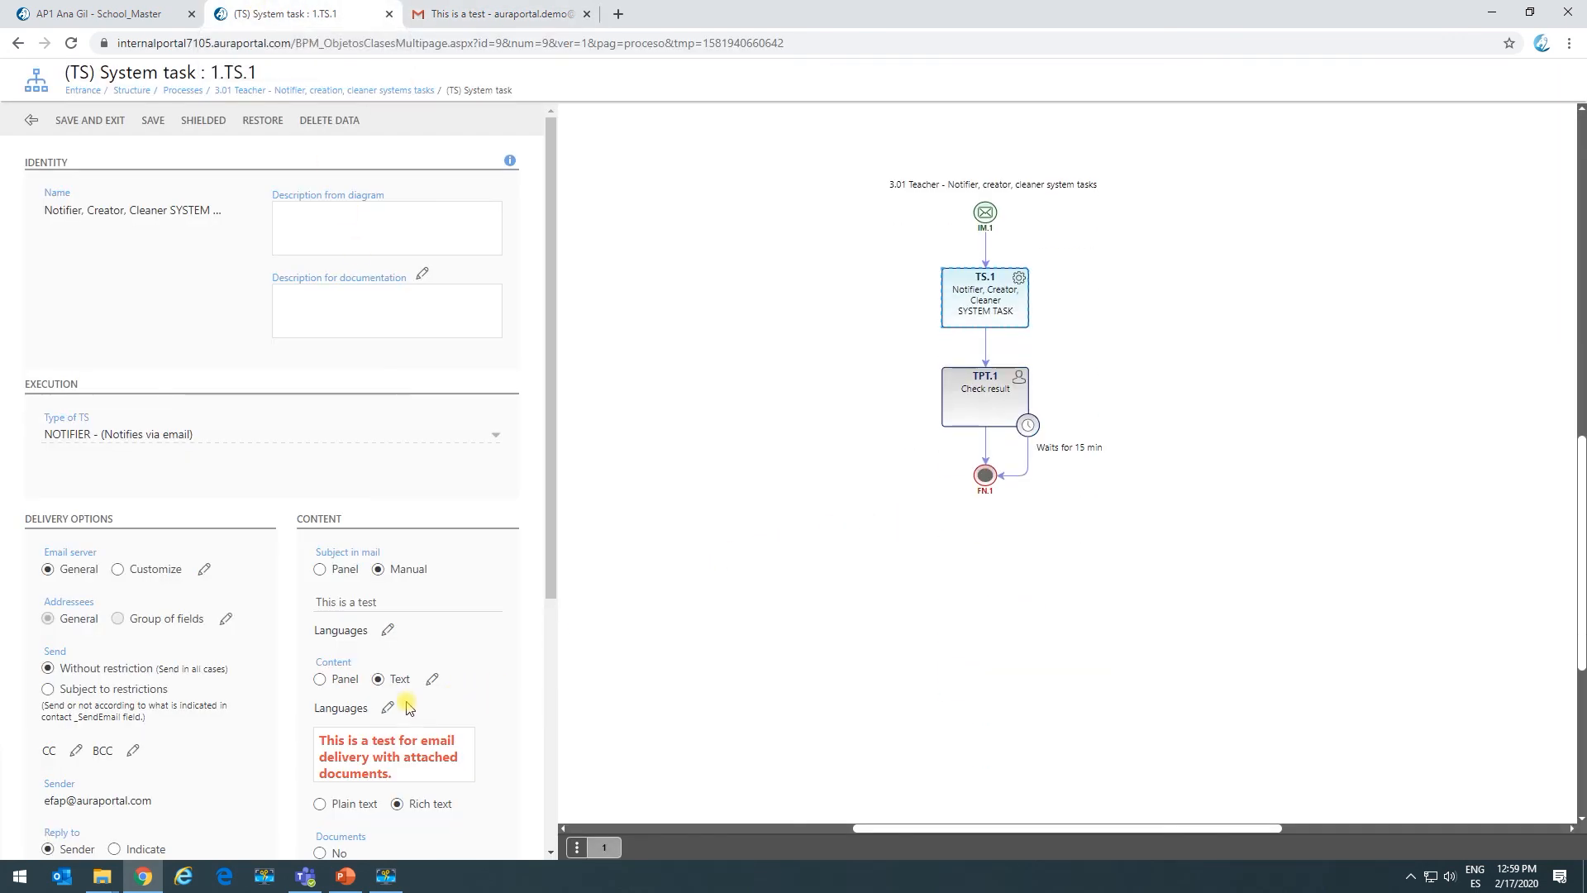
# Insert 'regarding' and the _Base Reference panel field into the email body.
pyautogui.click(431, 679)
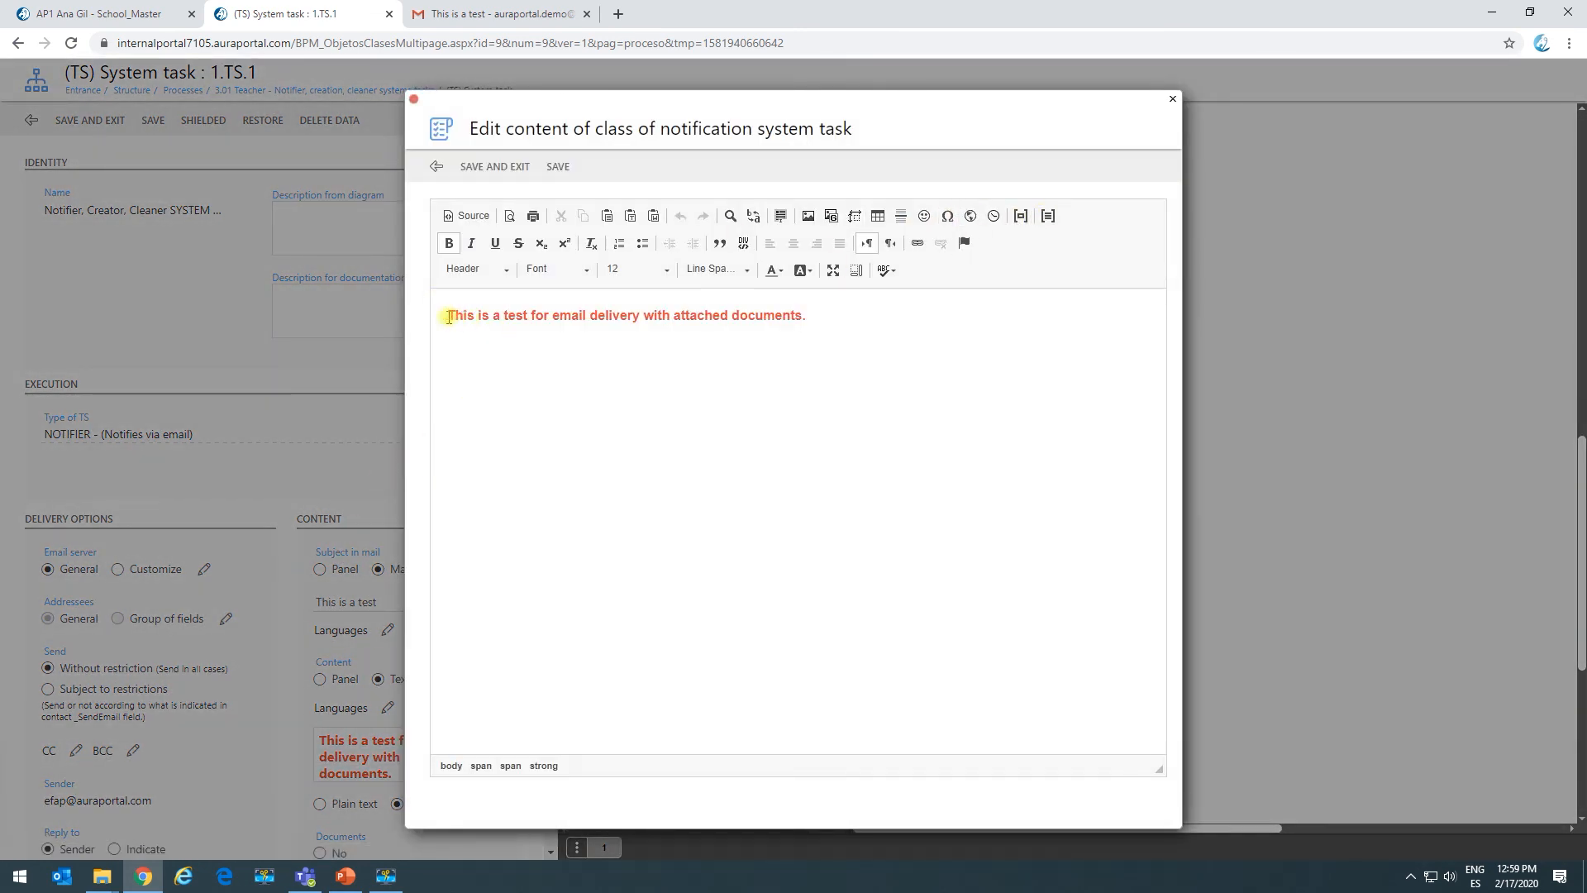
pyautogui.click(532, 315)
pyautogui.write('re')
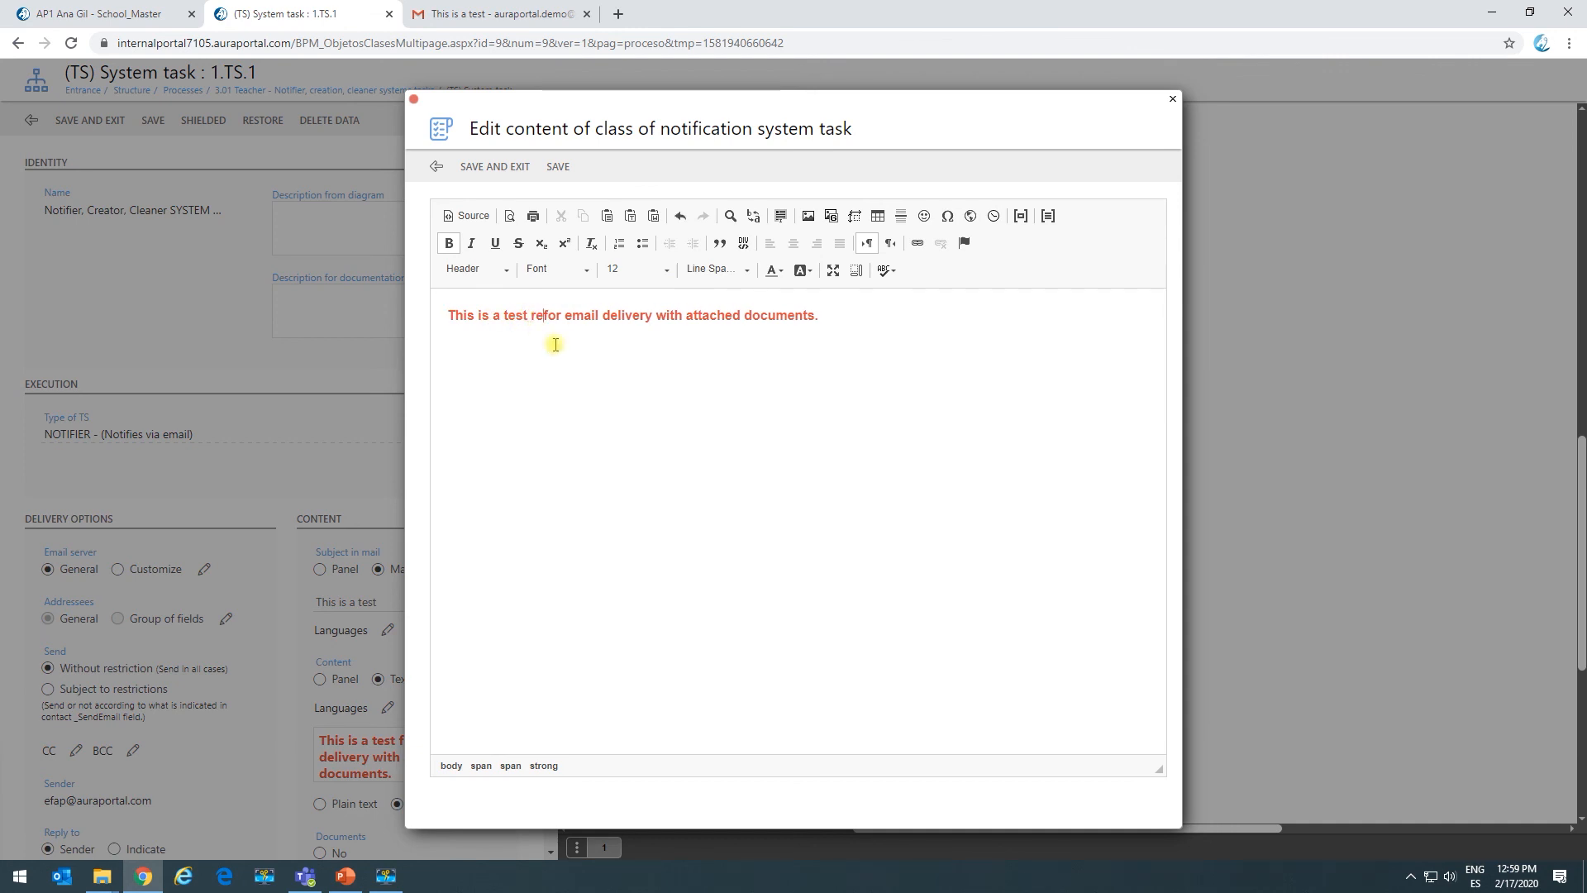
pyautogui.write('garding')
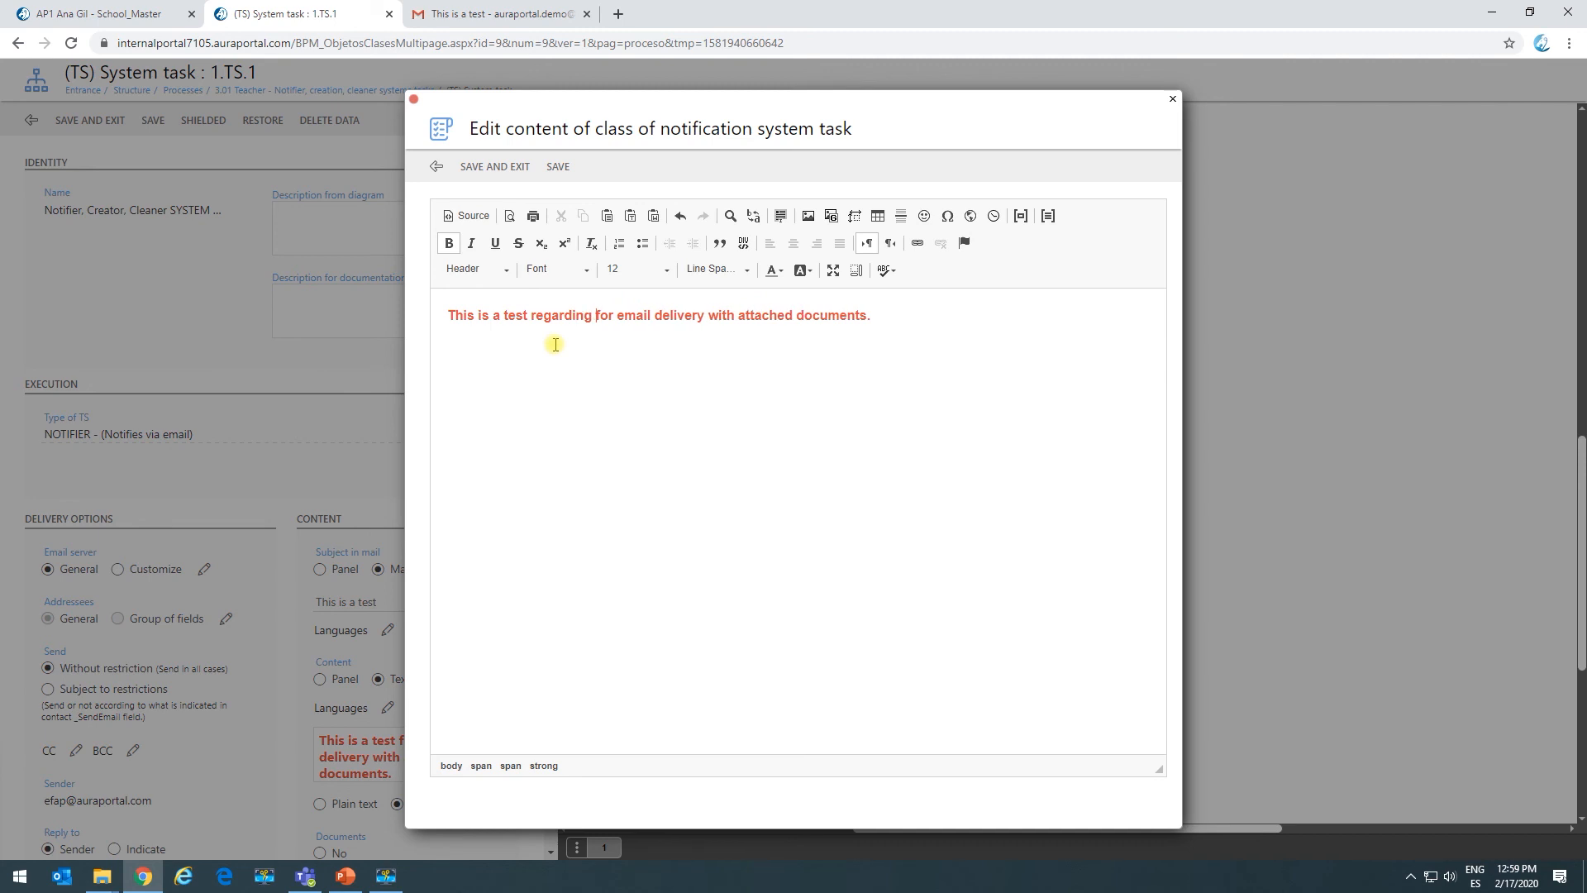
pyautogui.click(1018, 219)
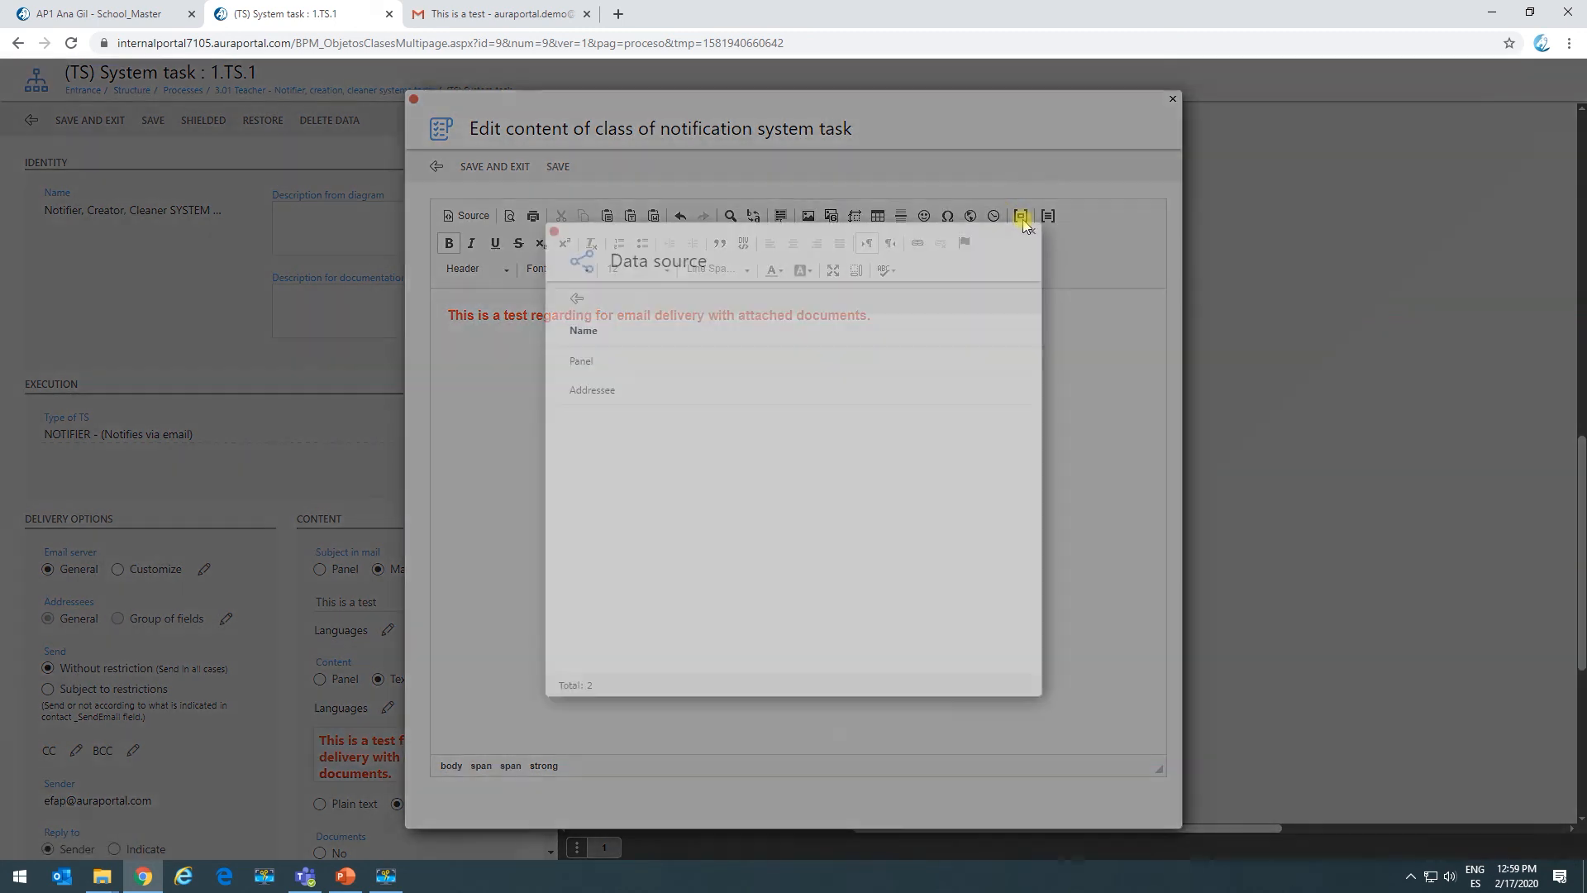
pyautogui.click(643, 366)
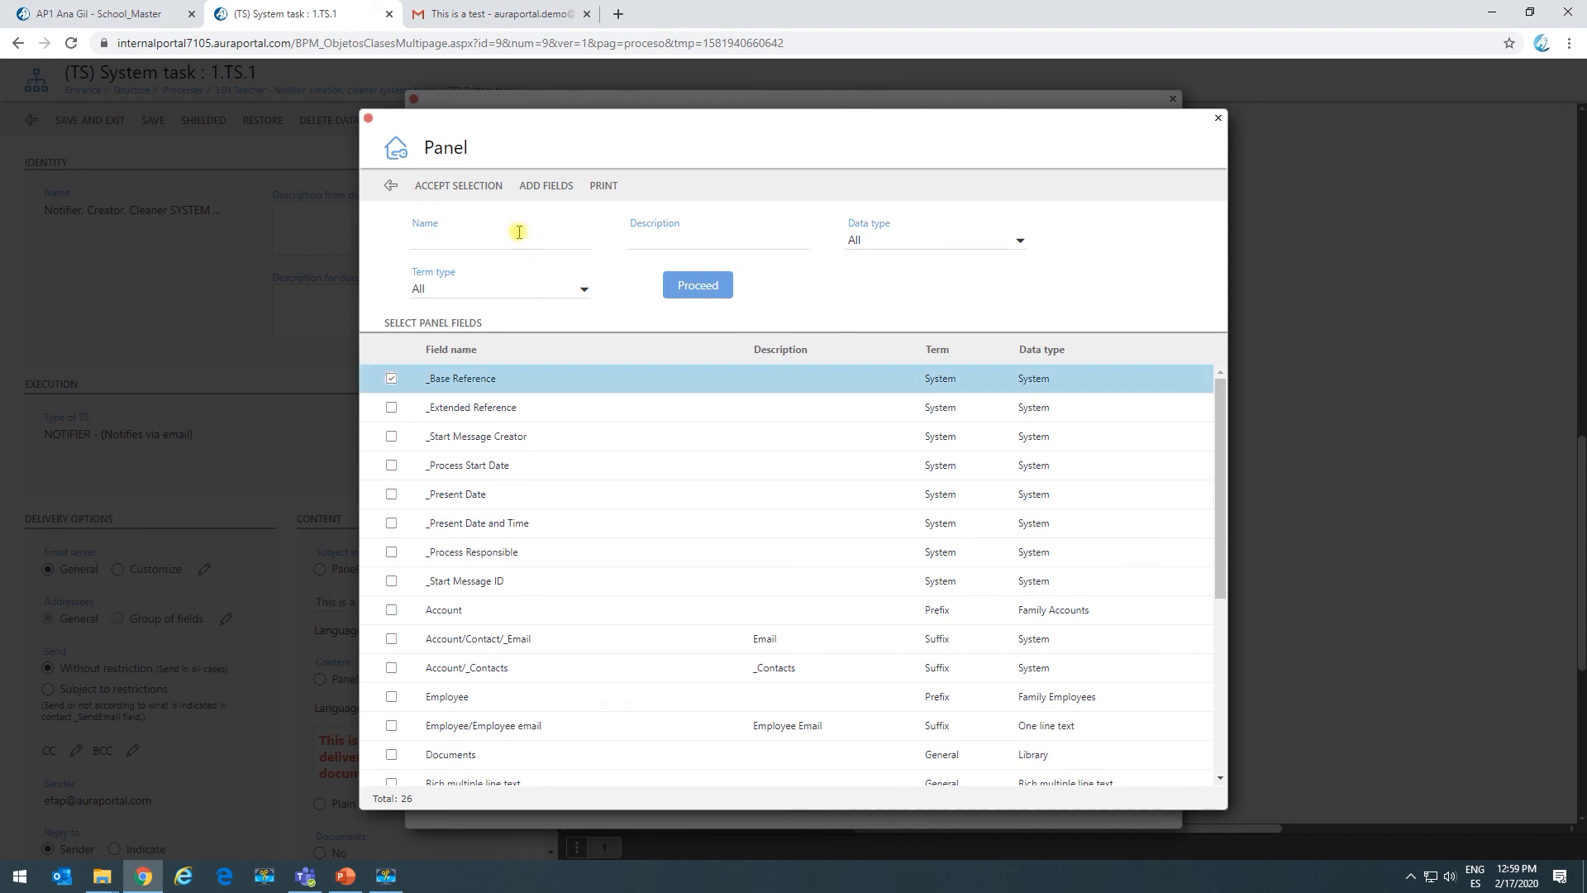
pyautogui.click(488, 185)
# Add 'process reference' before the field and move the closing phrase to a second line.
pyautogui.click(593, 317)
pyautogui.write('proces')
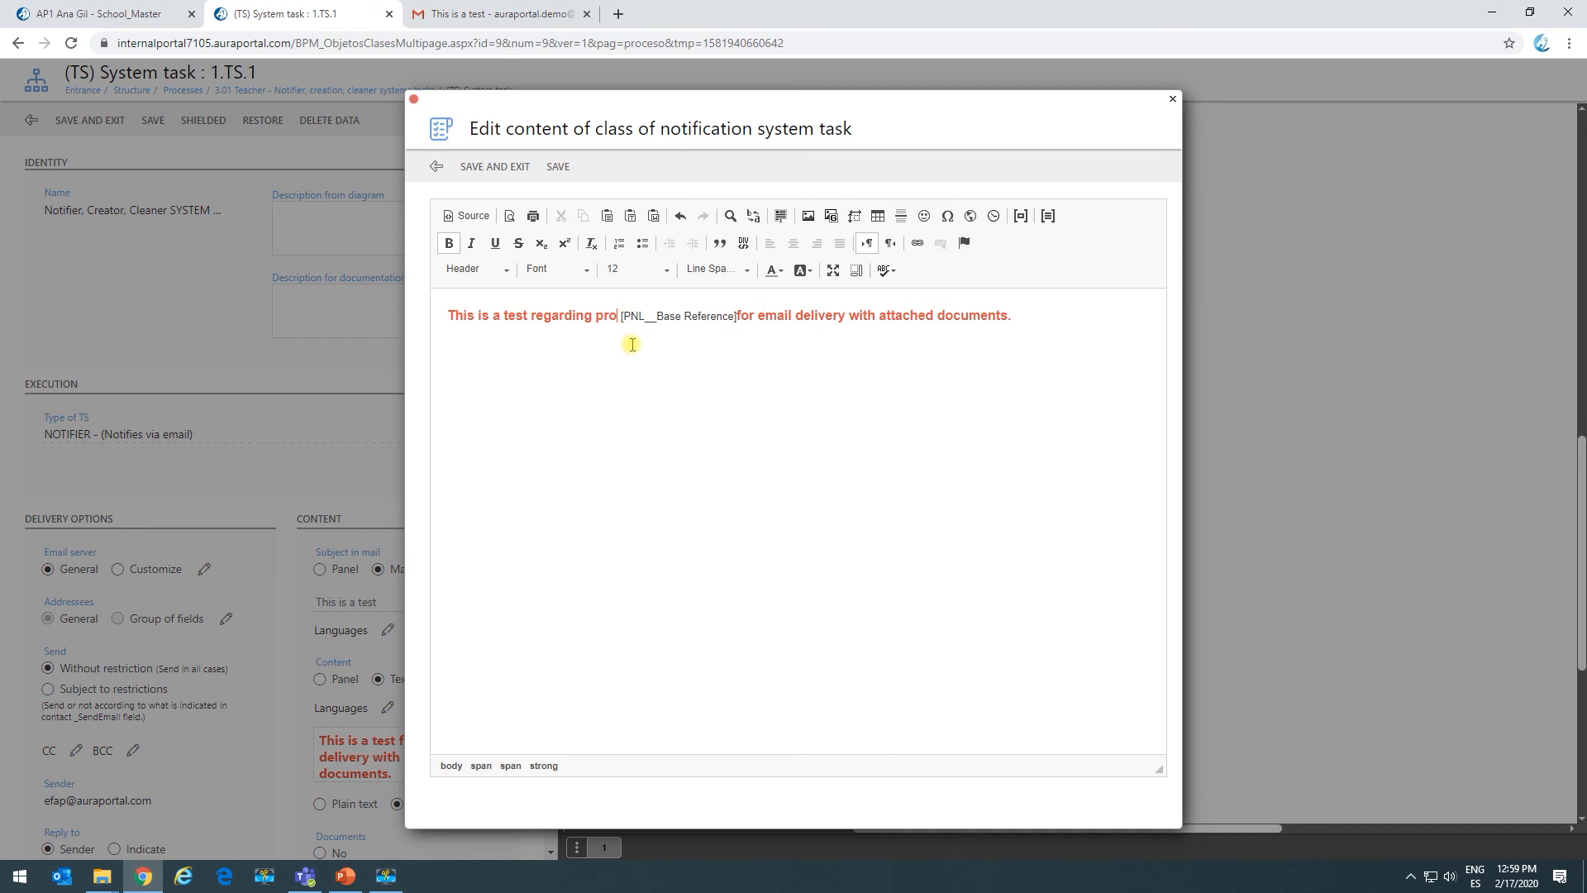
pyautogui.write('s reference')
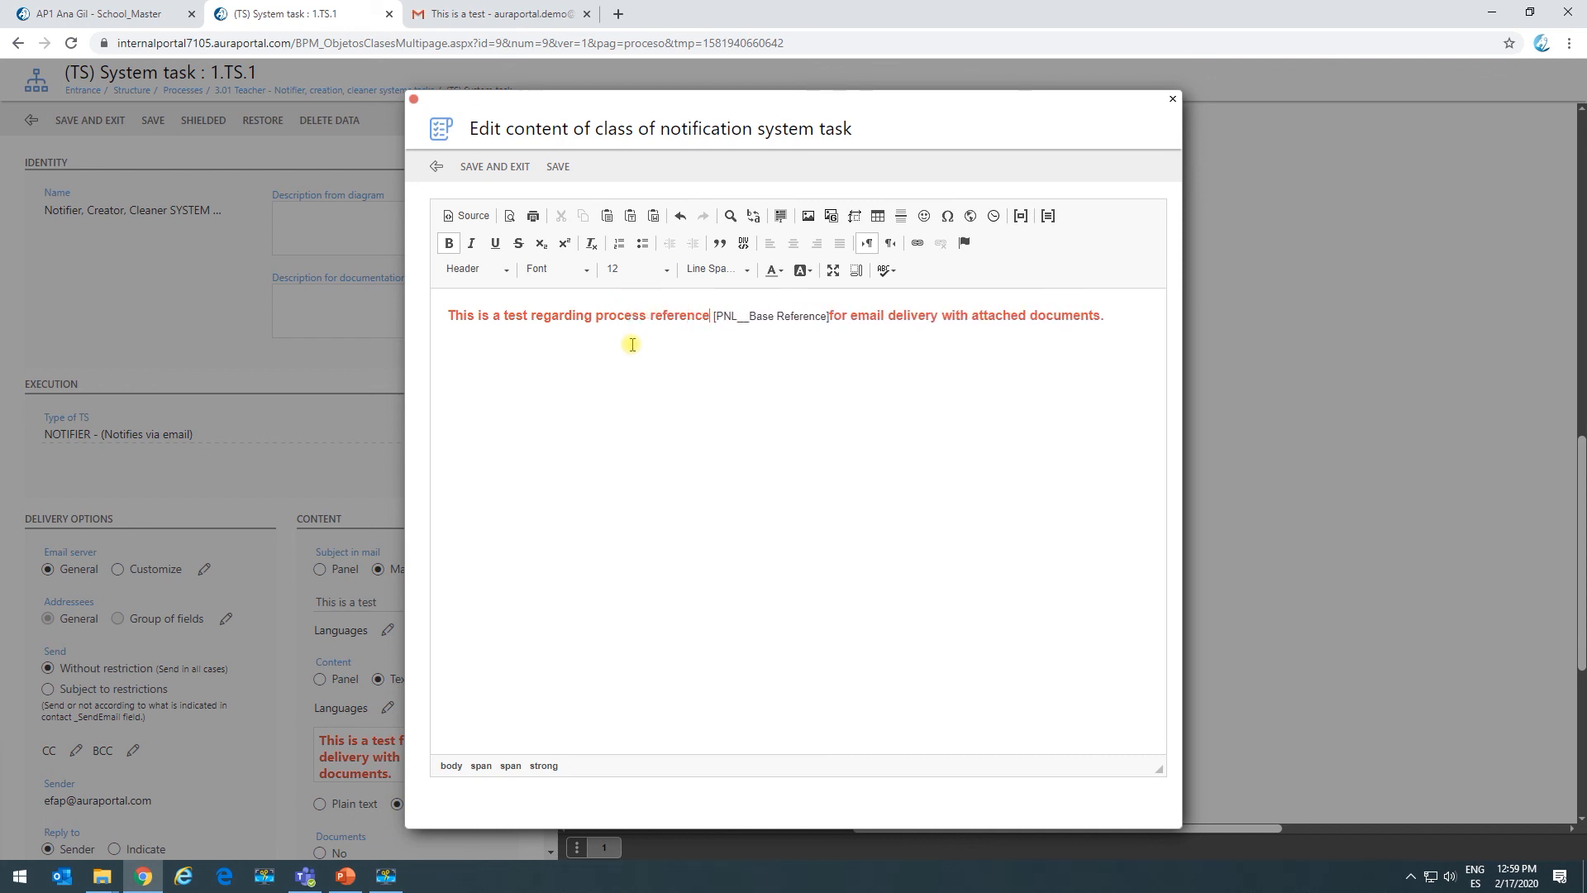
pyautogui.click(830, 316)
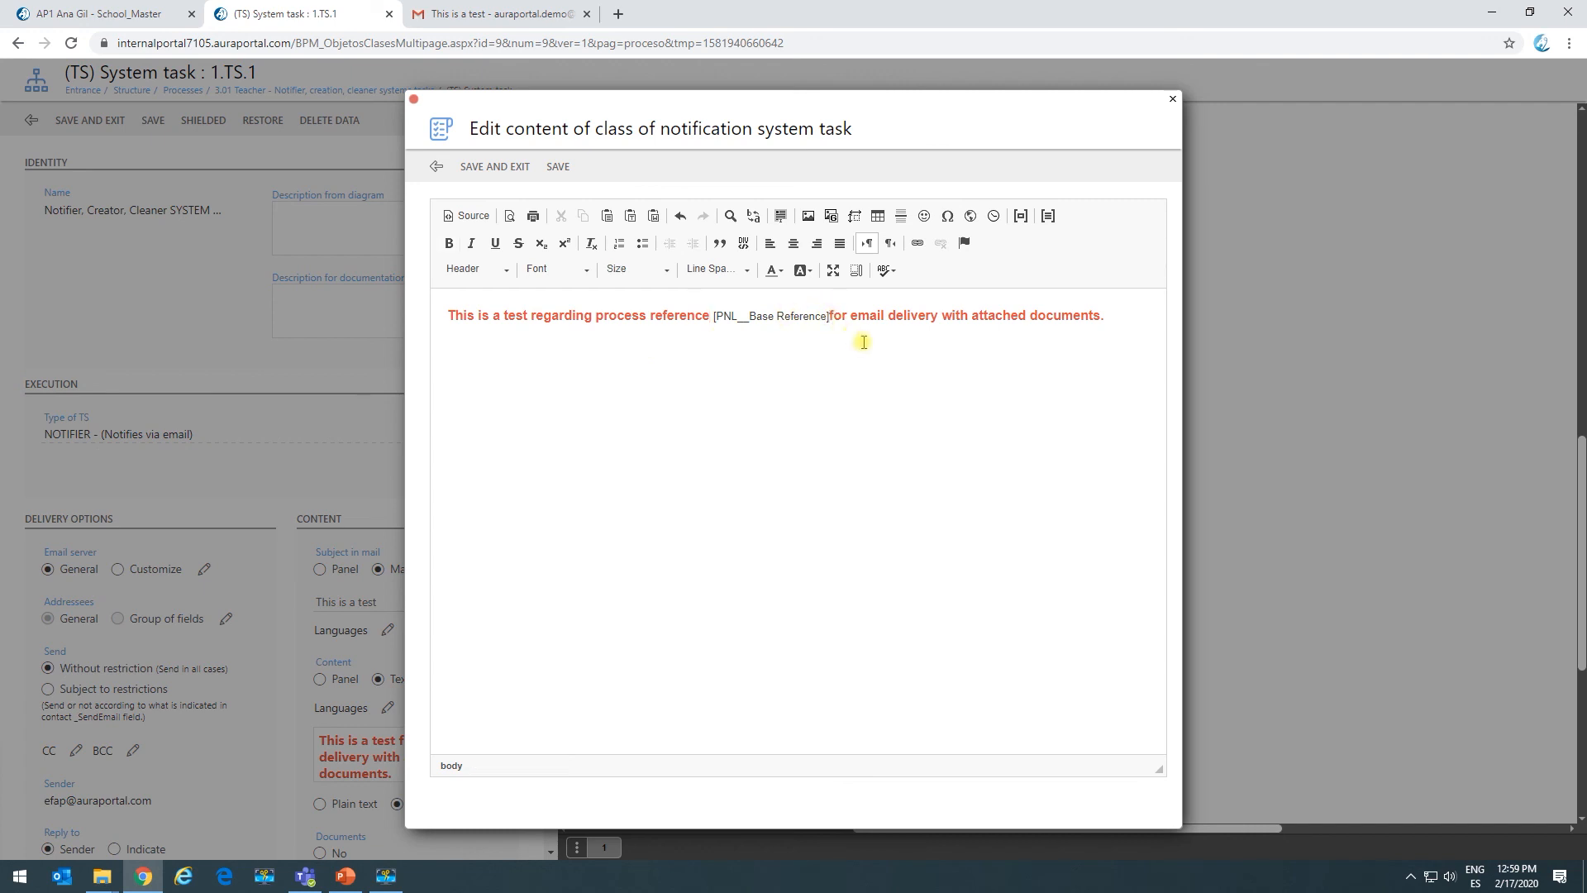
pyautogui.press('Return')
pyautogui.click(856, 318)
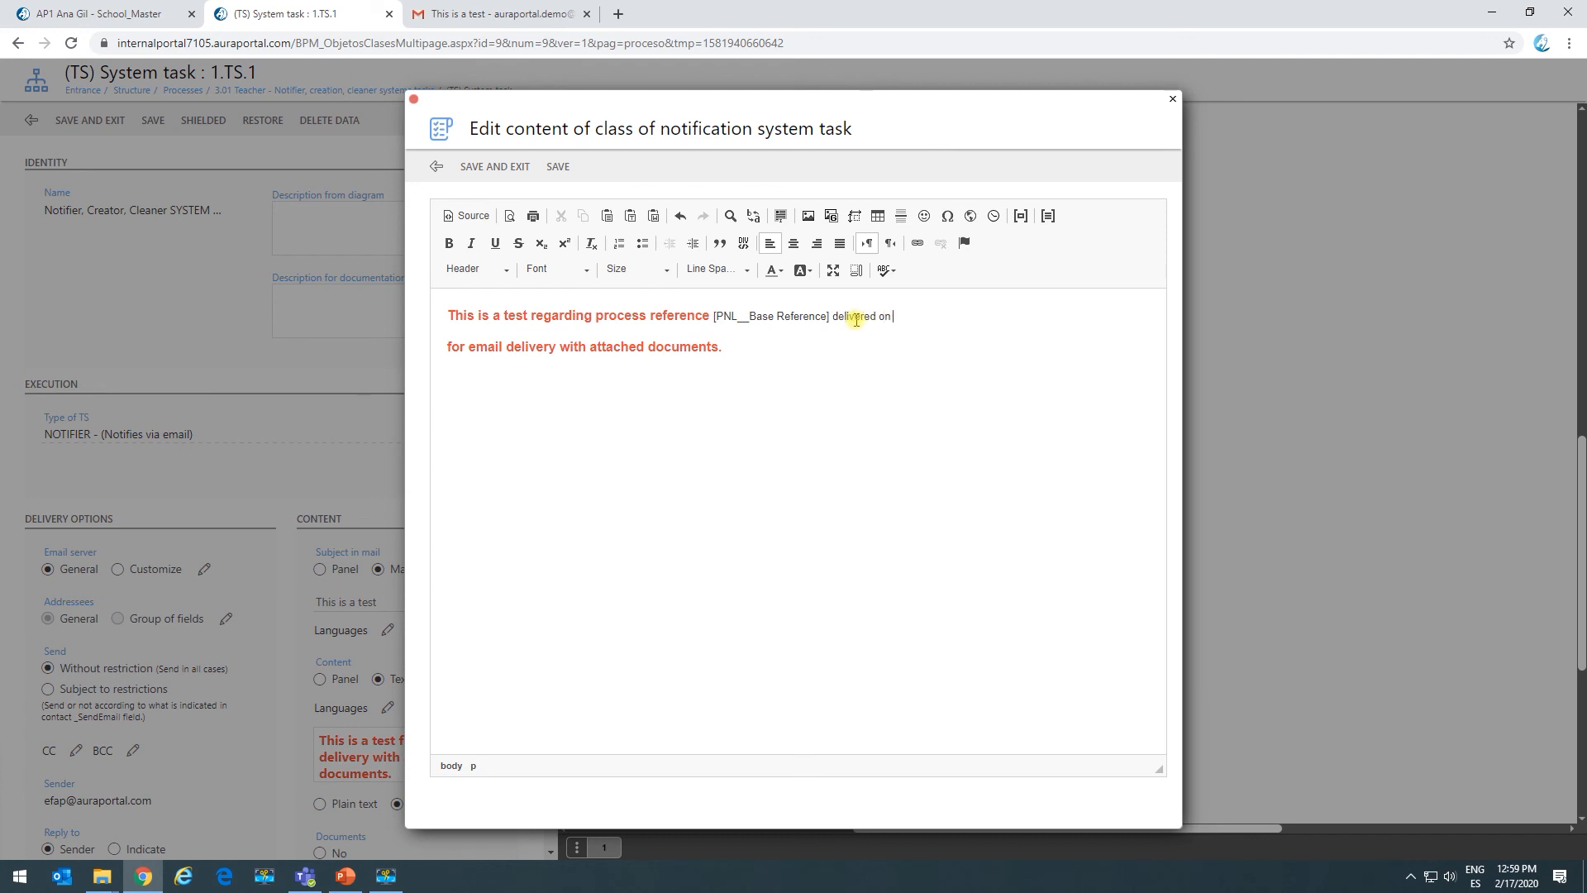
# Insert the _Process Start Date panel field at the end of the first line.
pyautogui.click(1021, 215)
pyautogui.click(669, 361)
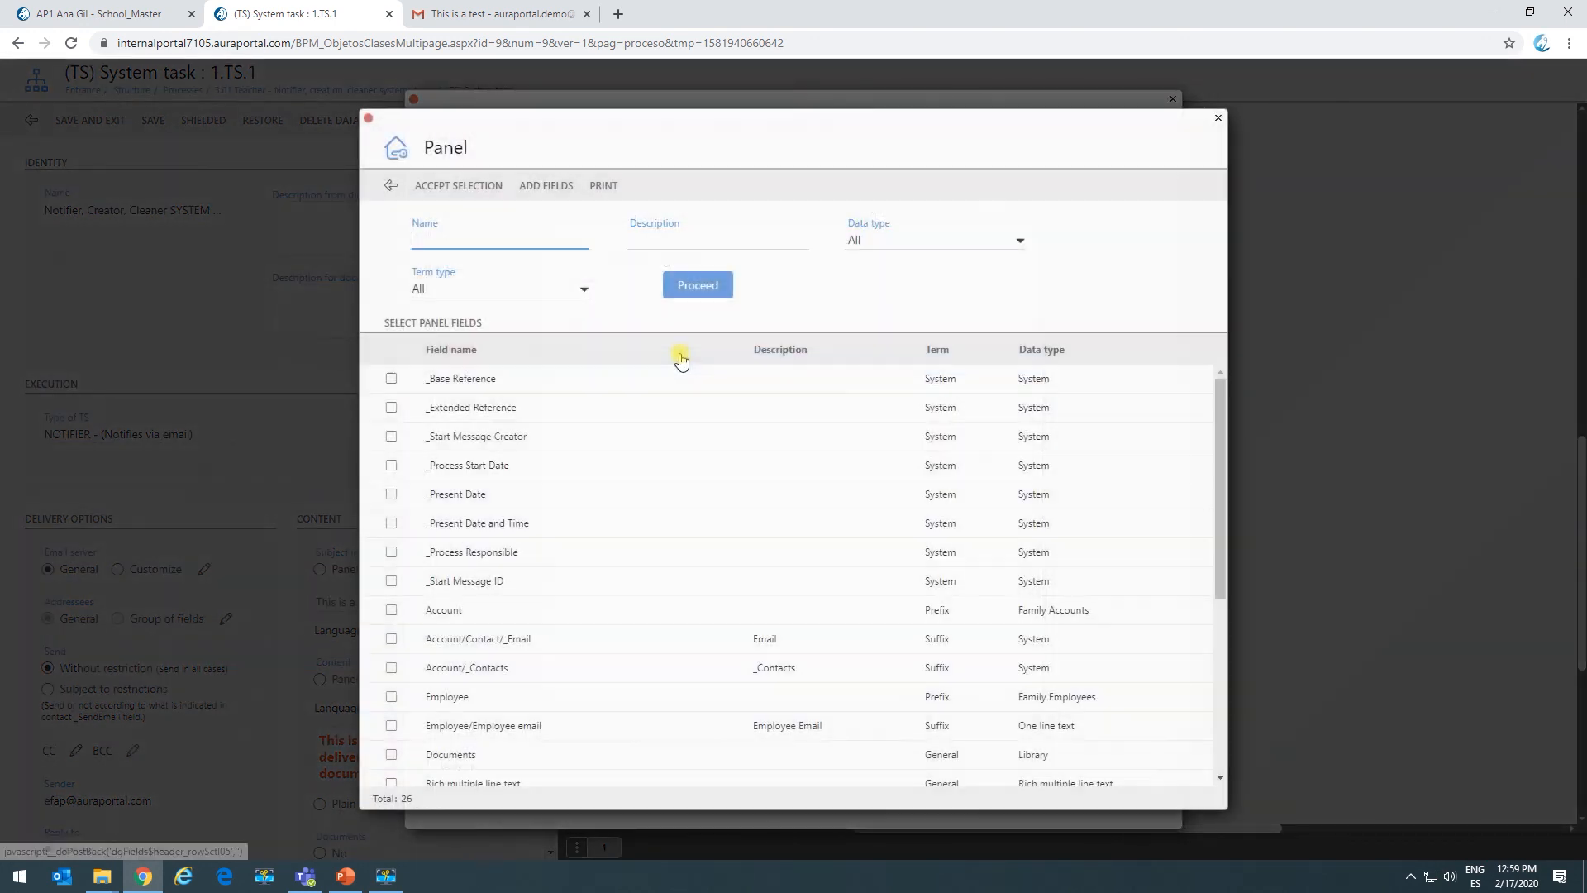
pyautogui.click(391, 466)
pyautogui.click(486, 189)
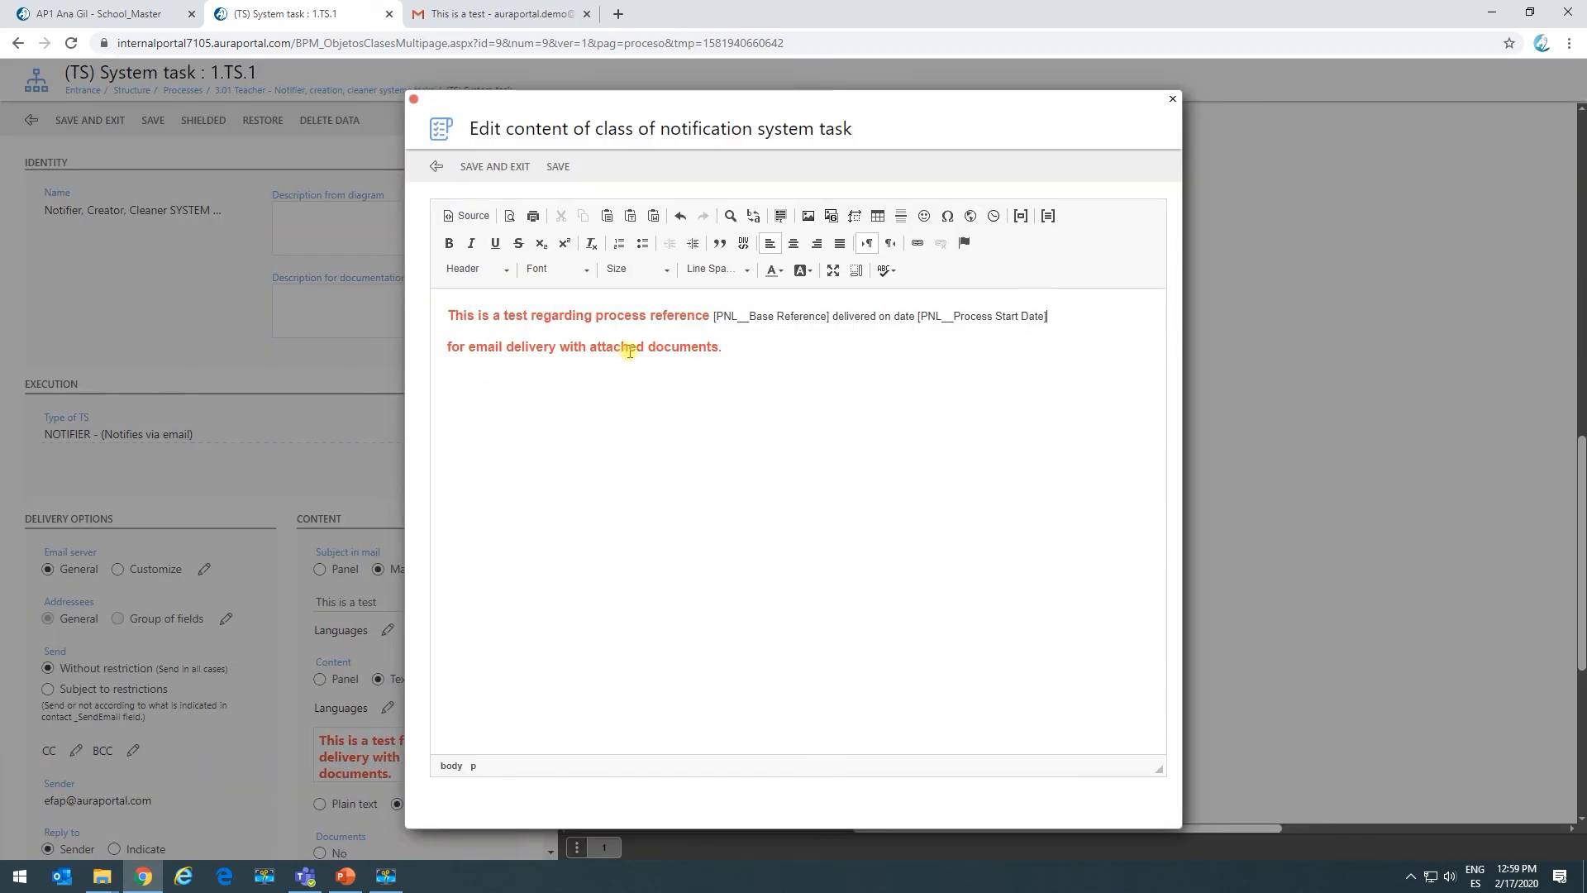
pyautogui.moveTo(754, 358); pyautogui.dragTo(446, 296)
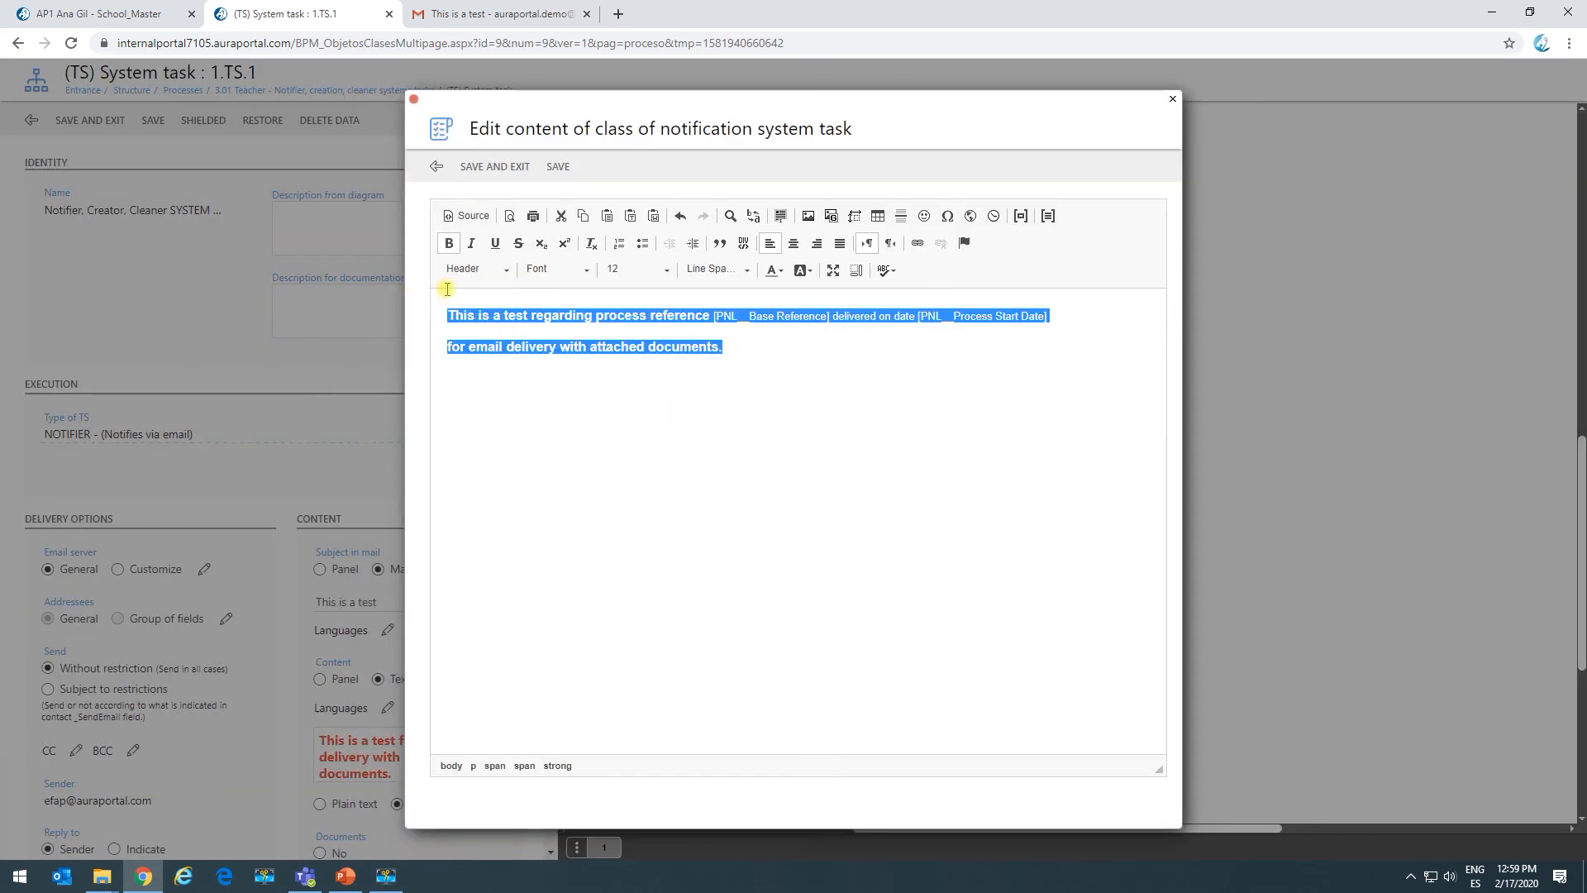
# Format the whole body as black Arial text with 1.5 line spacing and save the editor.
pyautogui.click(780, 271)
pyautogui.click(781, 273)
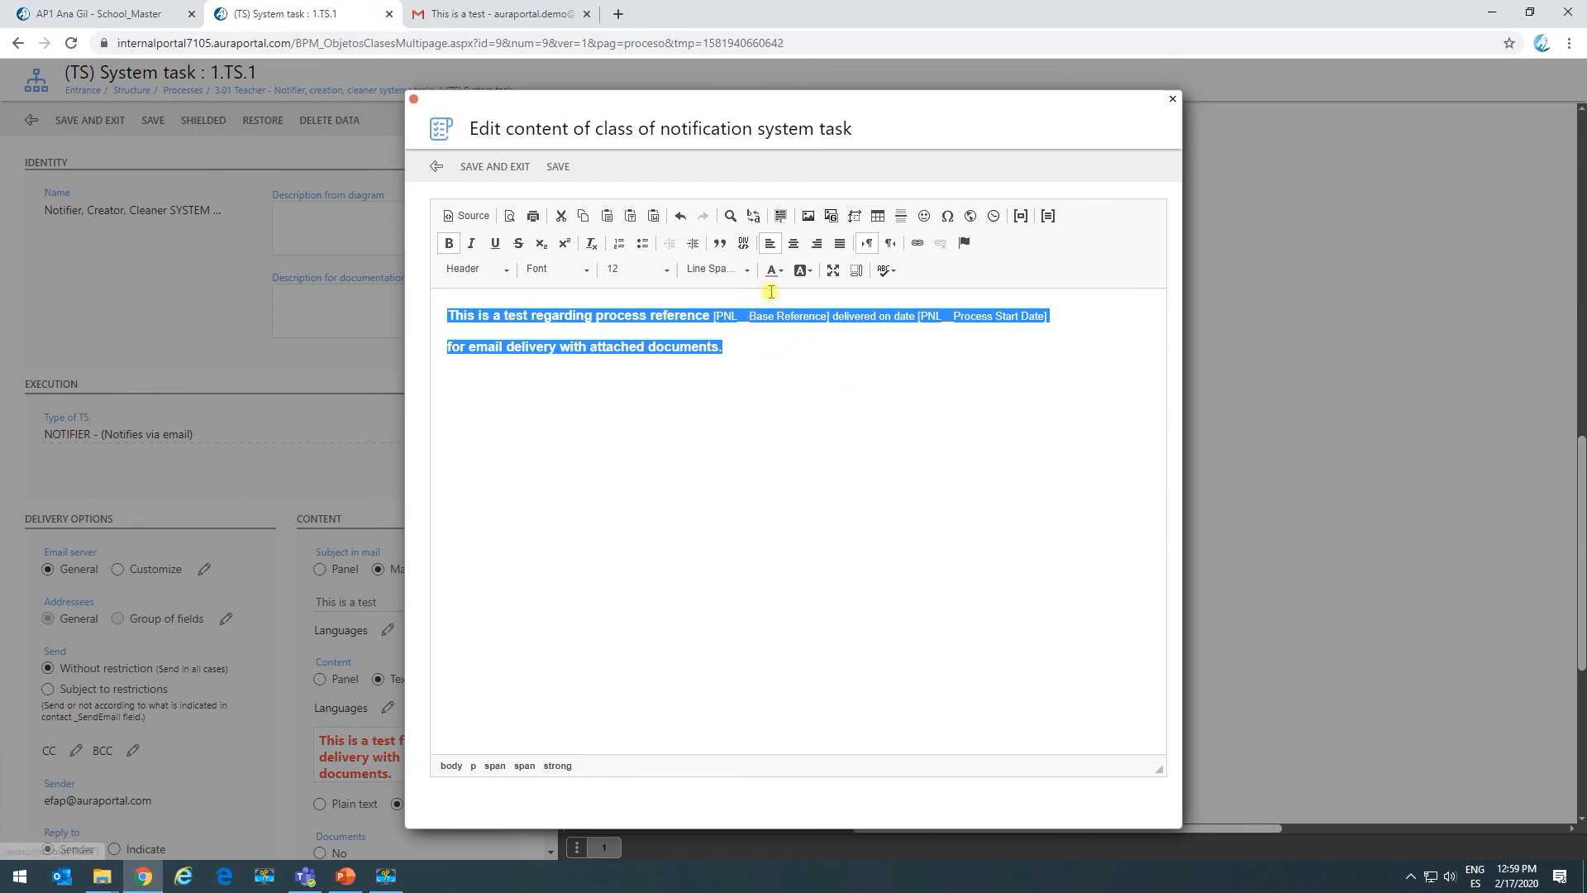
pyautogui.click(537, 269)
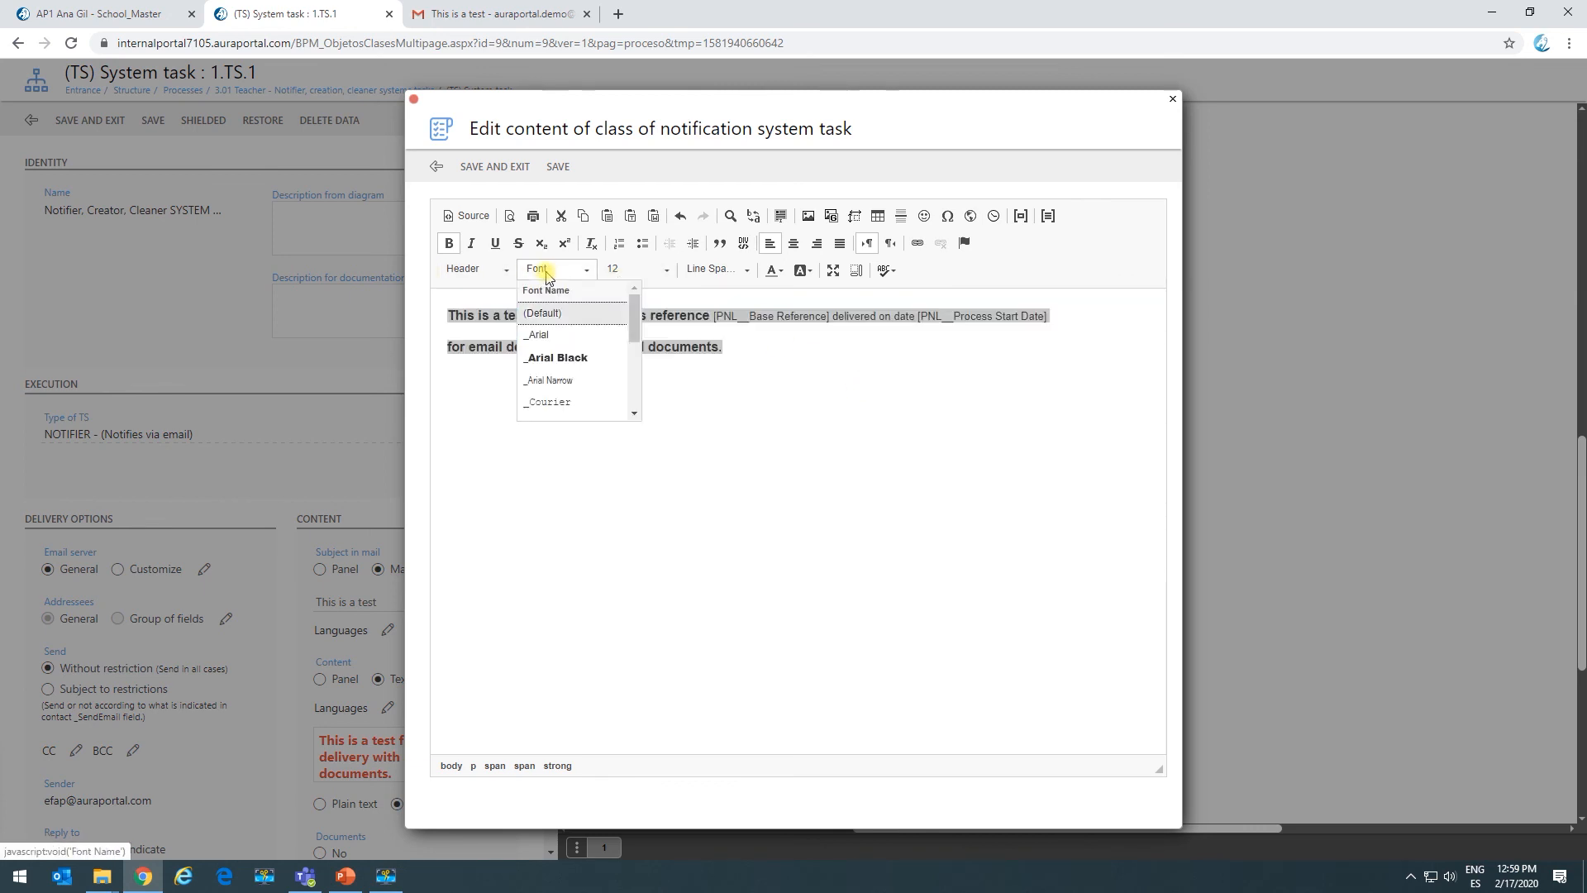
pyautogui.click(558, 335)
pyautogui.click(774, 271)
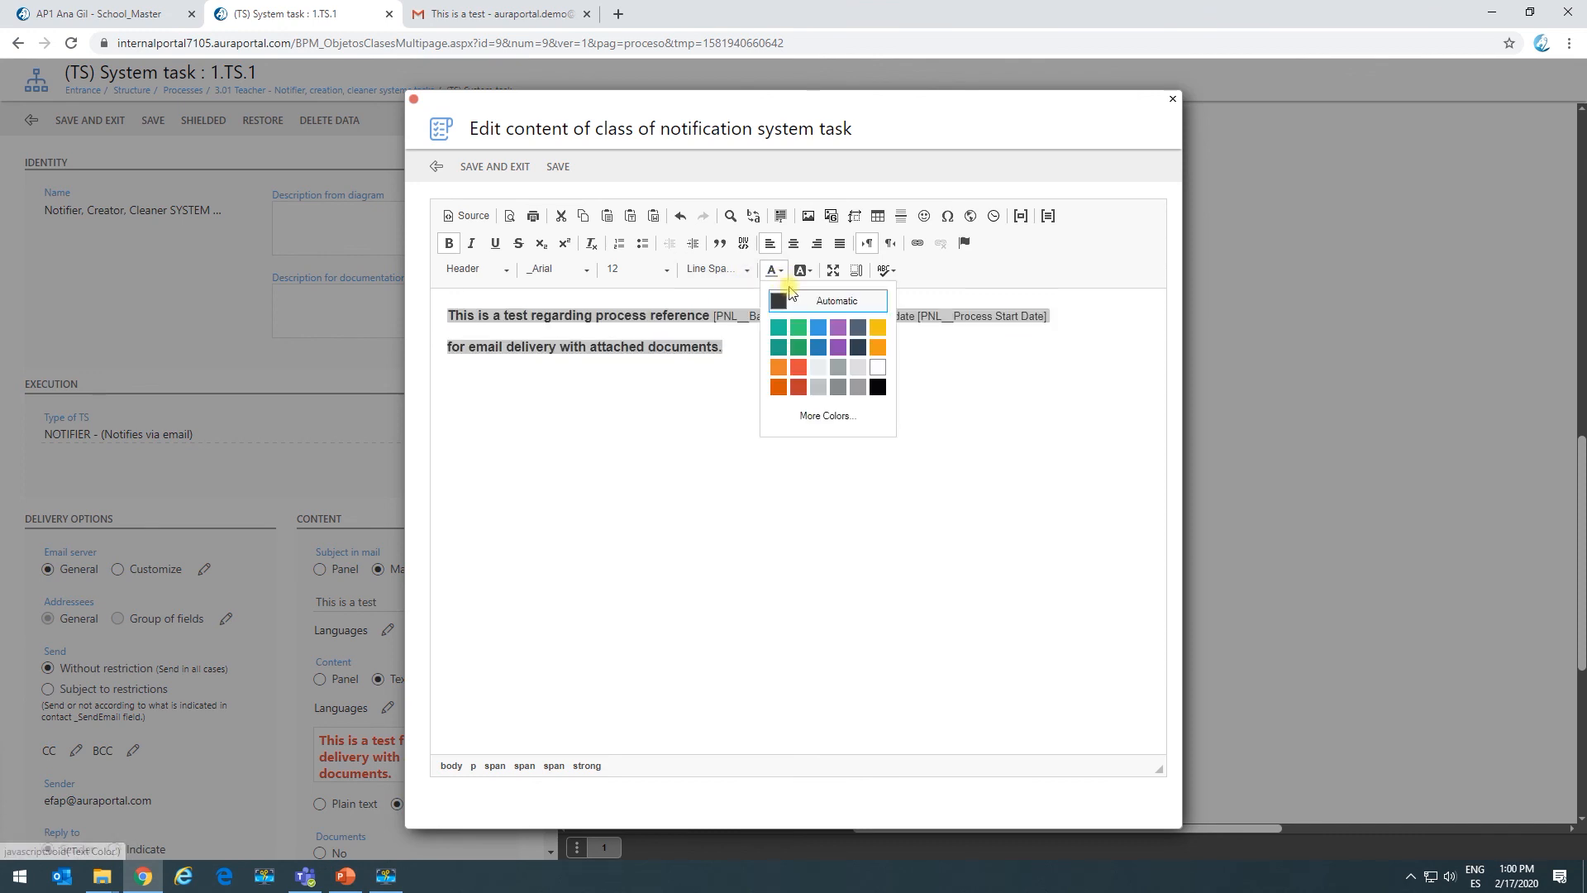
pyautogui.click(774, 271)
pyautogui.click(742, 271)
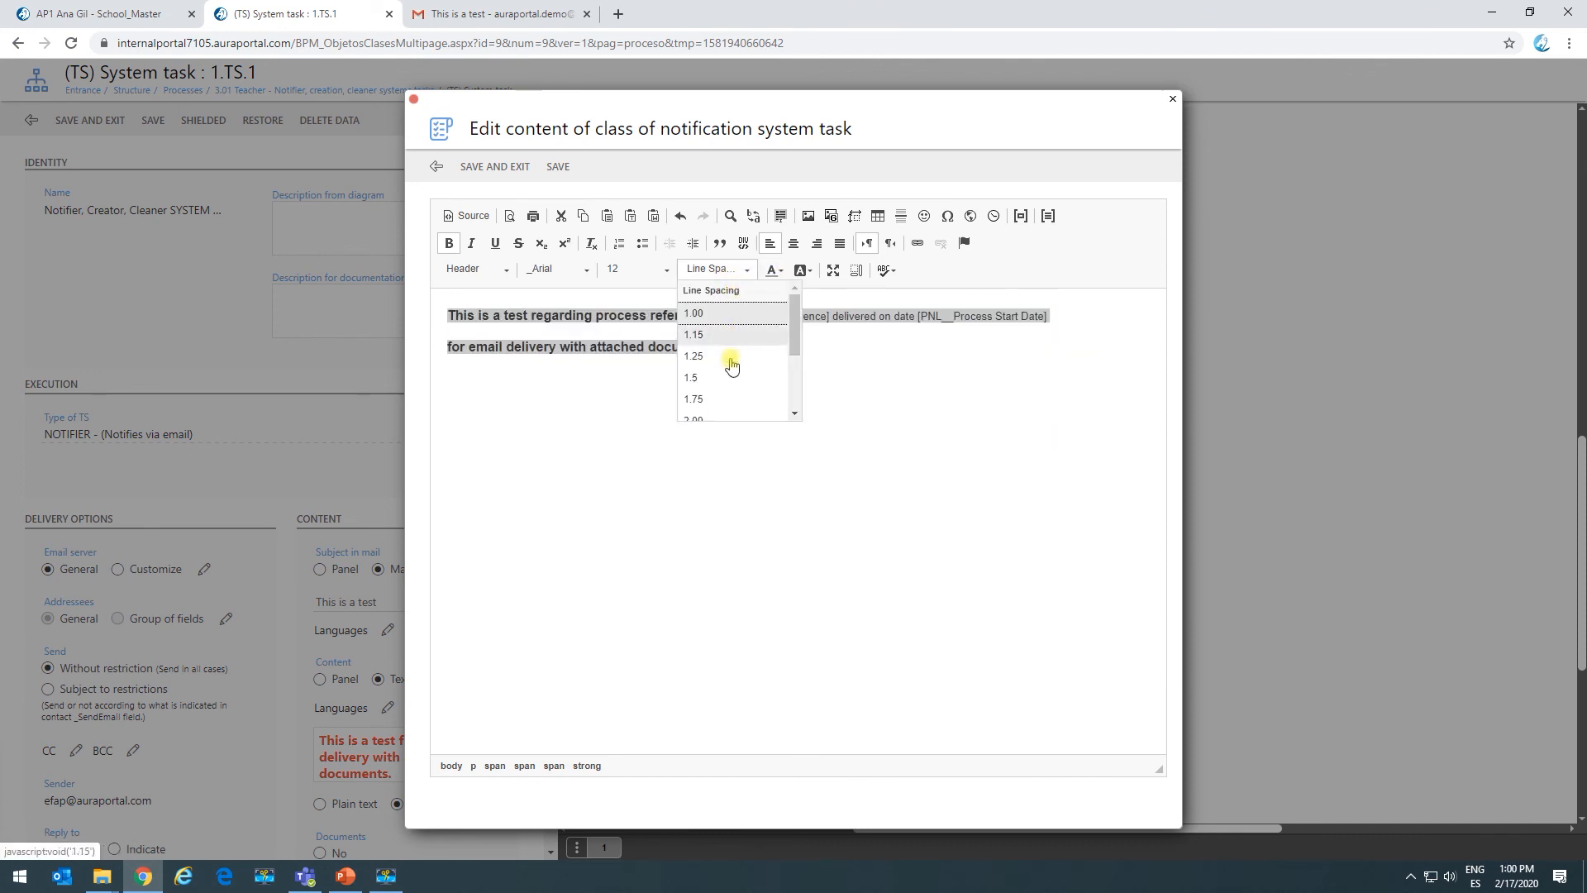
pyautogui.click(713, 380)
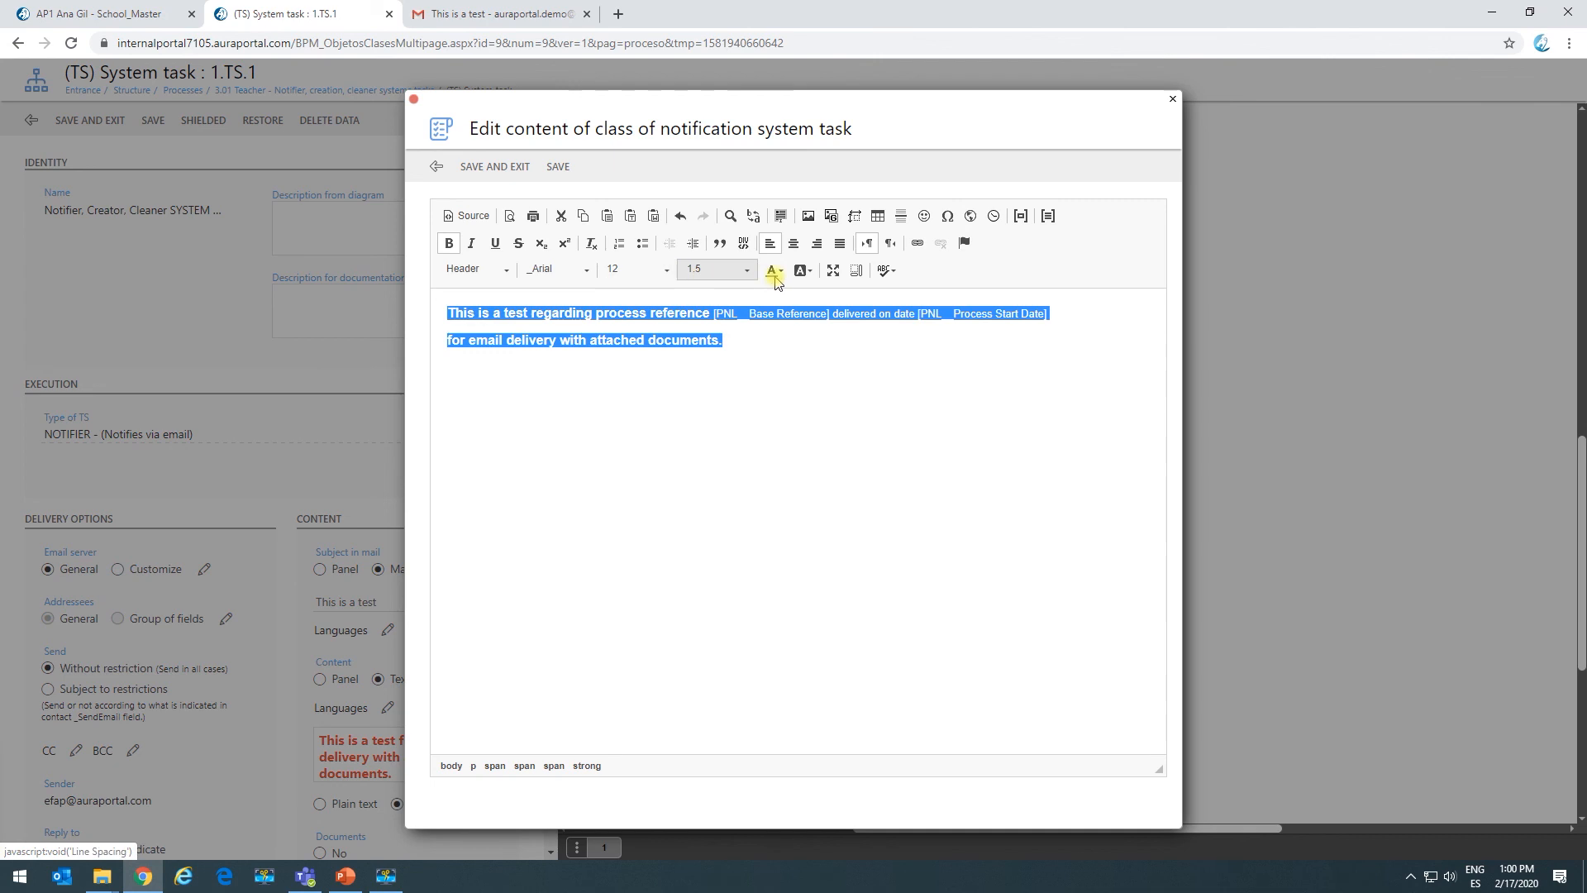
pyautogui.click(519, 166)
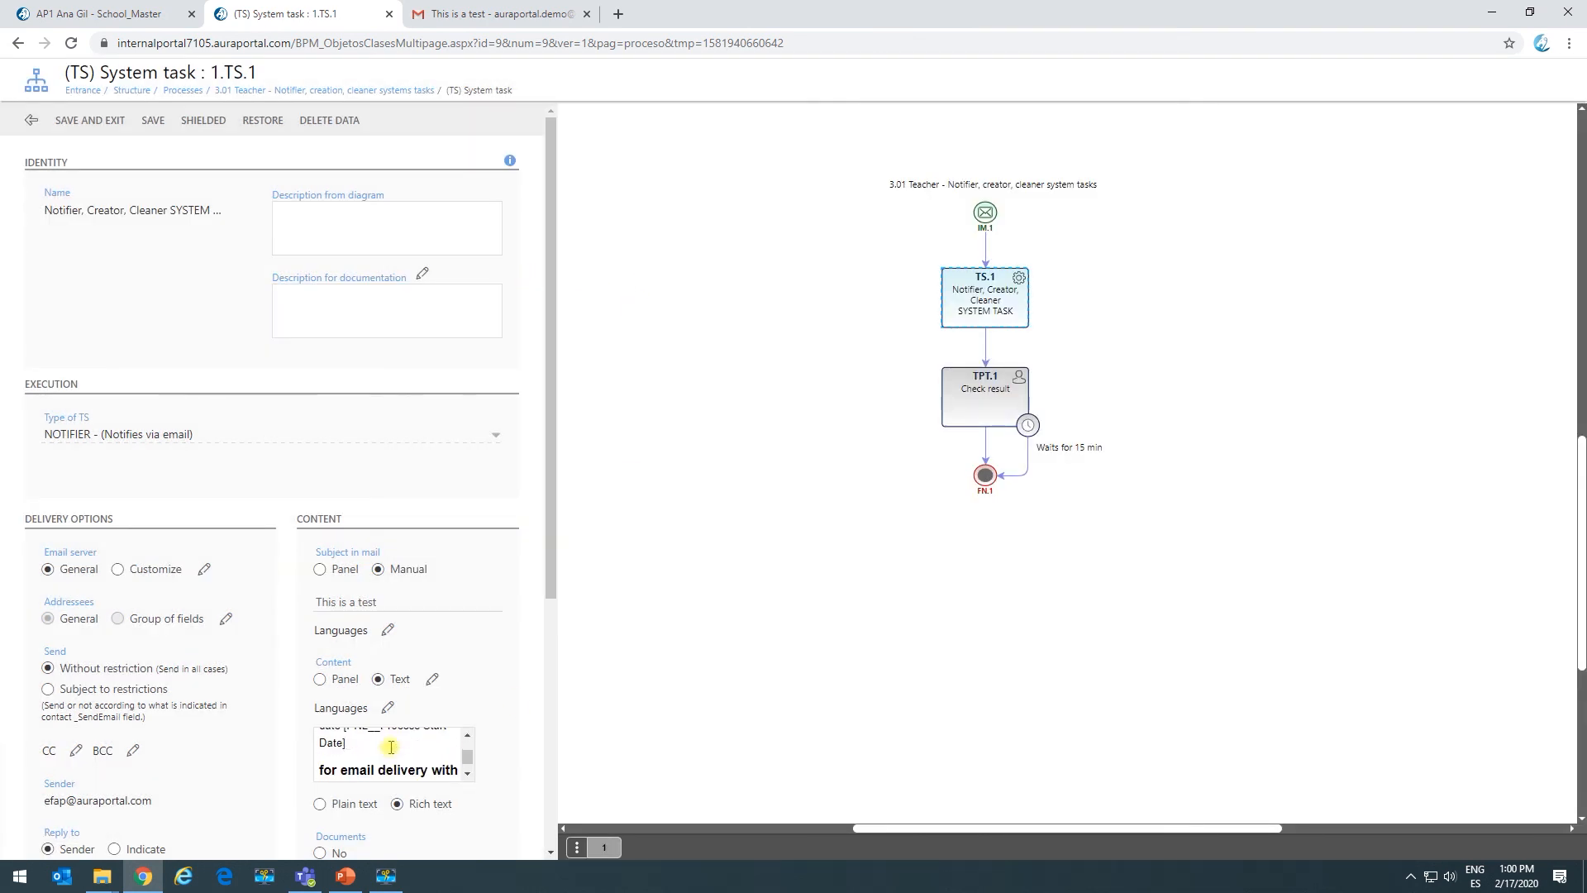
pyautogui.click(468, 775)
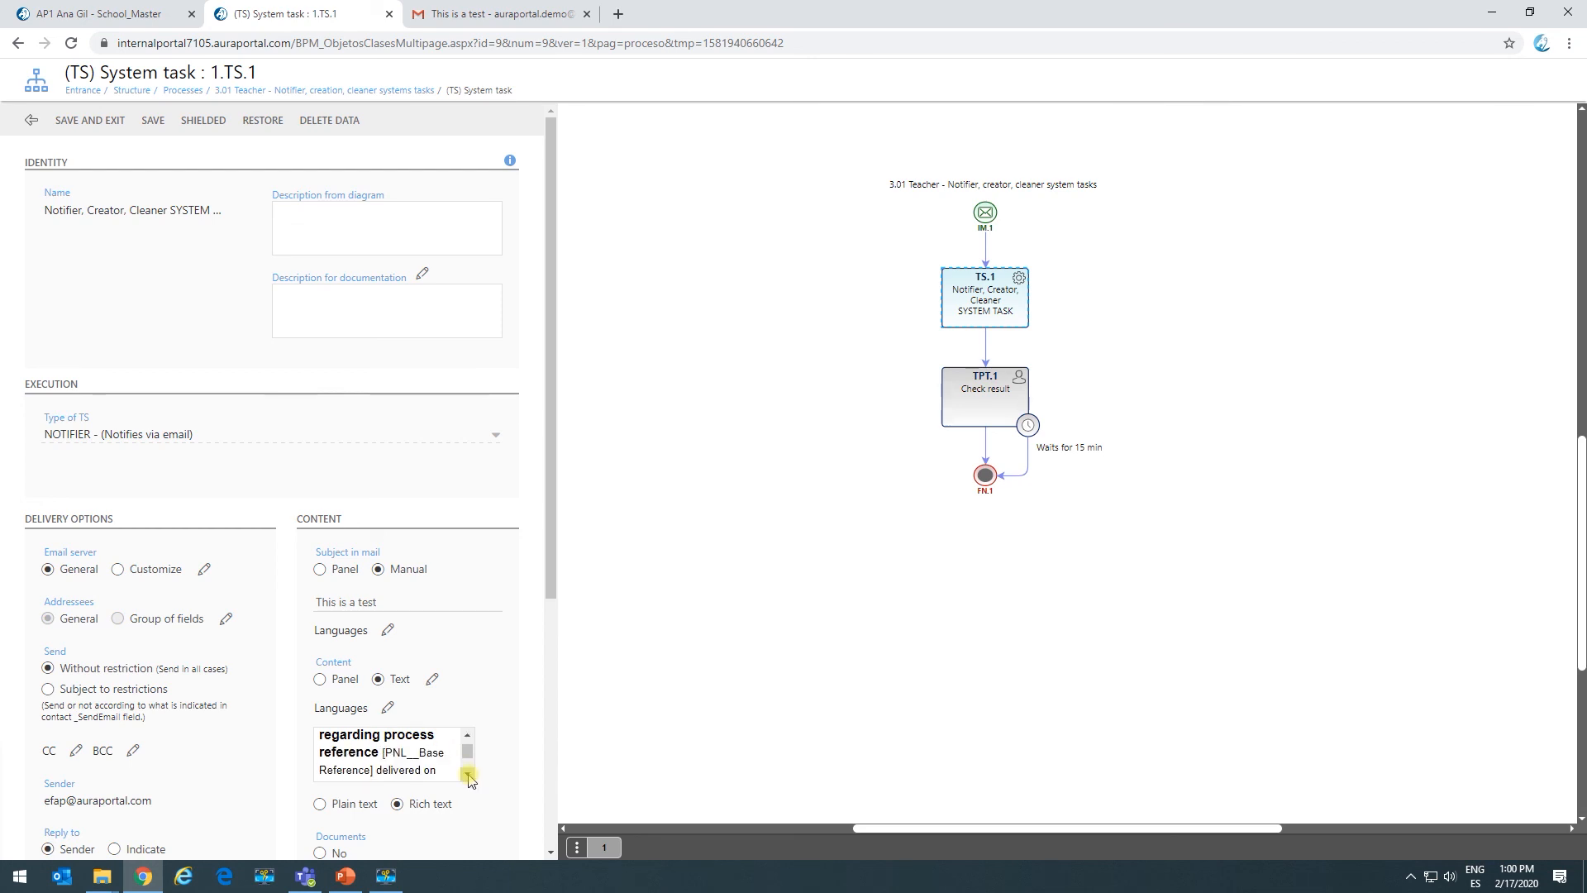
# Save and close the system task, then go to the My tasks page.
pyautogui.click(82, 123)
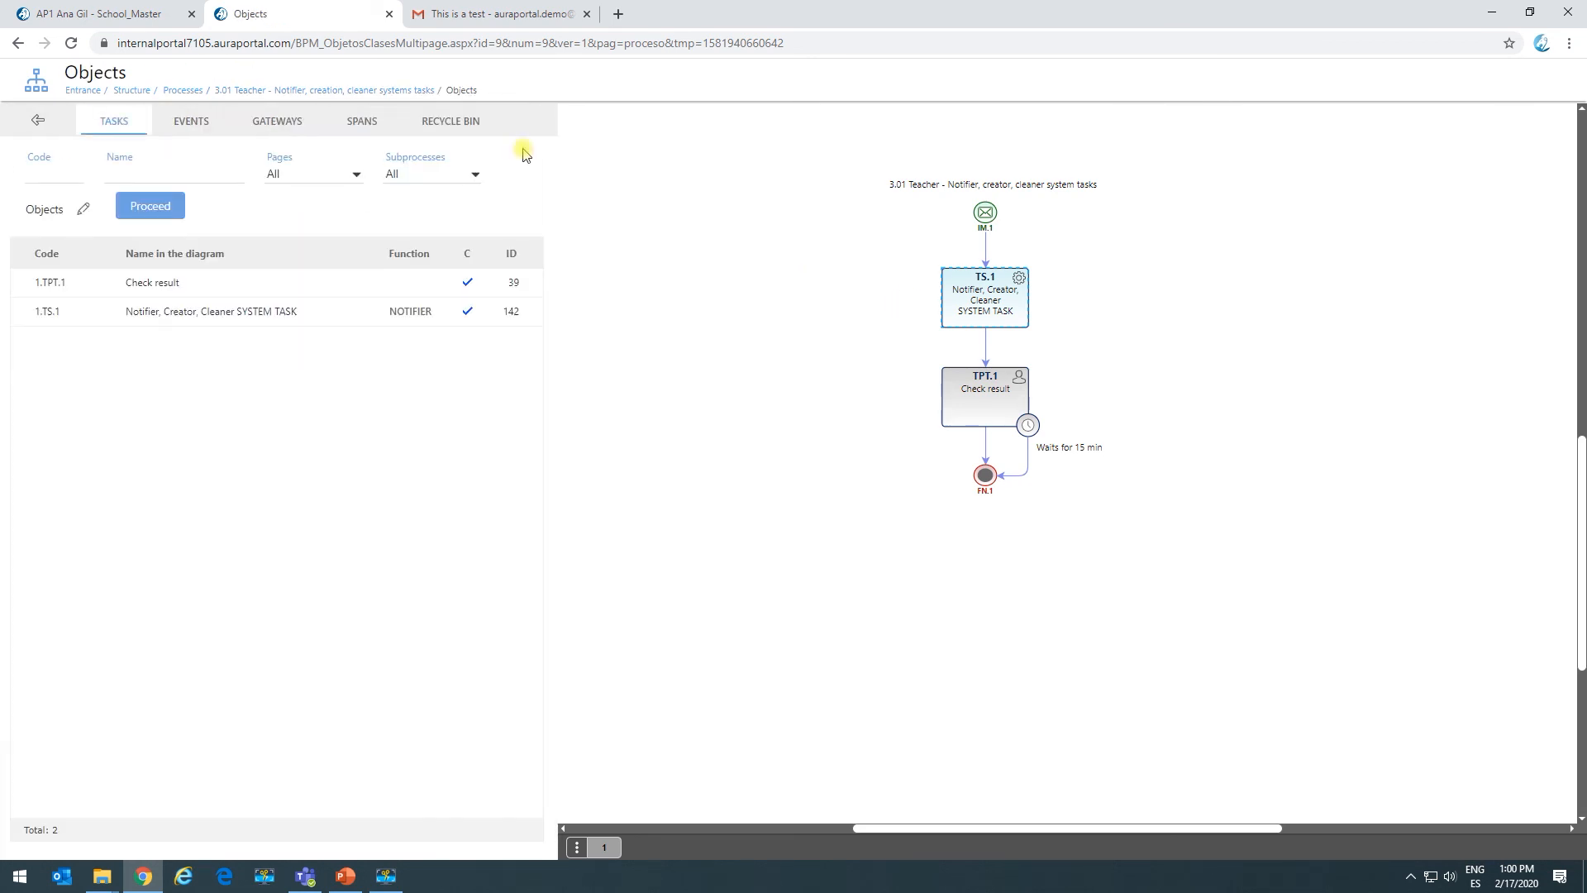
pyautogui.click(103, 14)
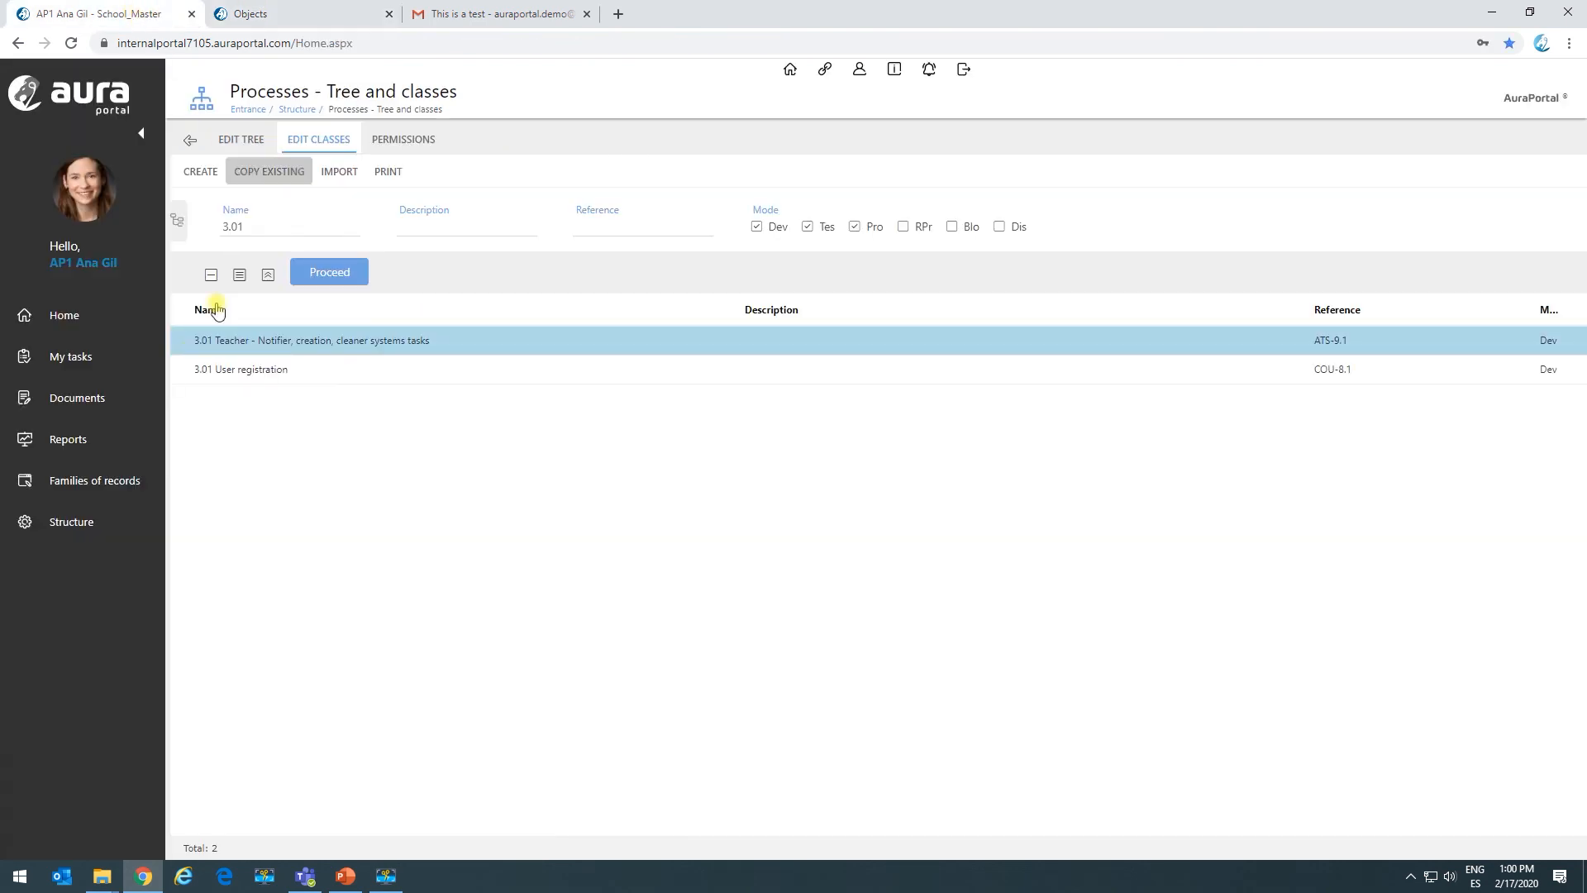
pyautogui.click(85, 355)
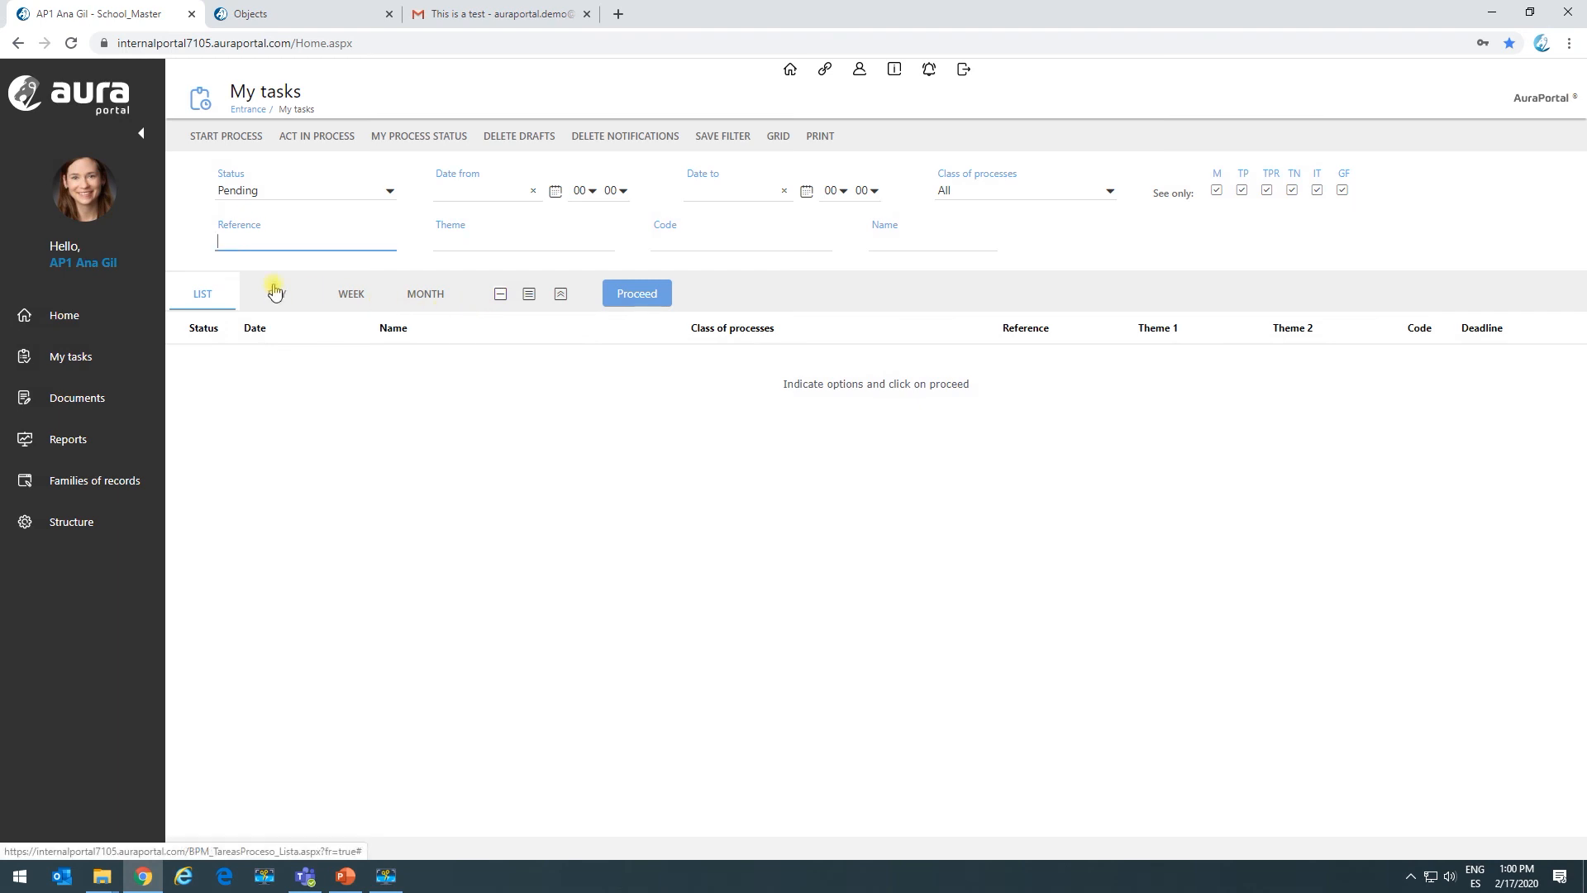
# Start a 3.01 Teacher notifier process with the first listed employee in the Employee field.
pyautogui.click(241, 142)
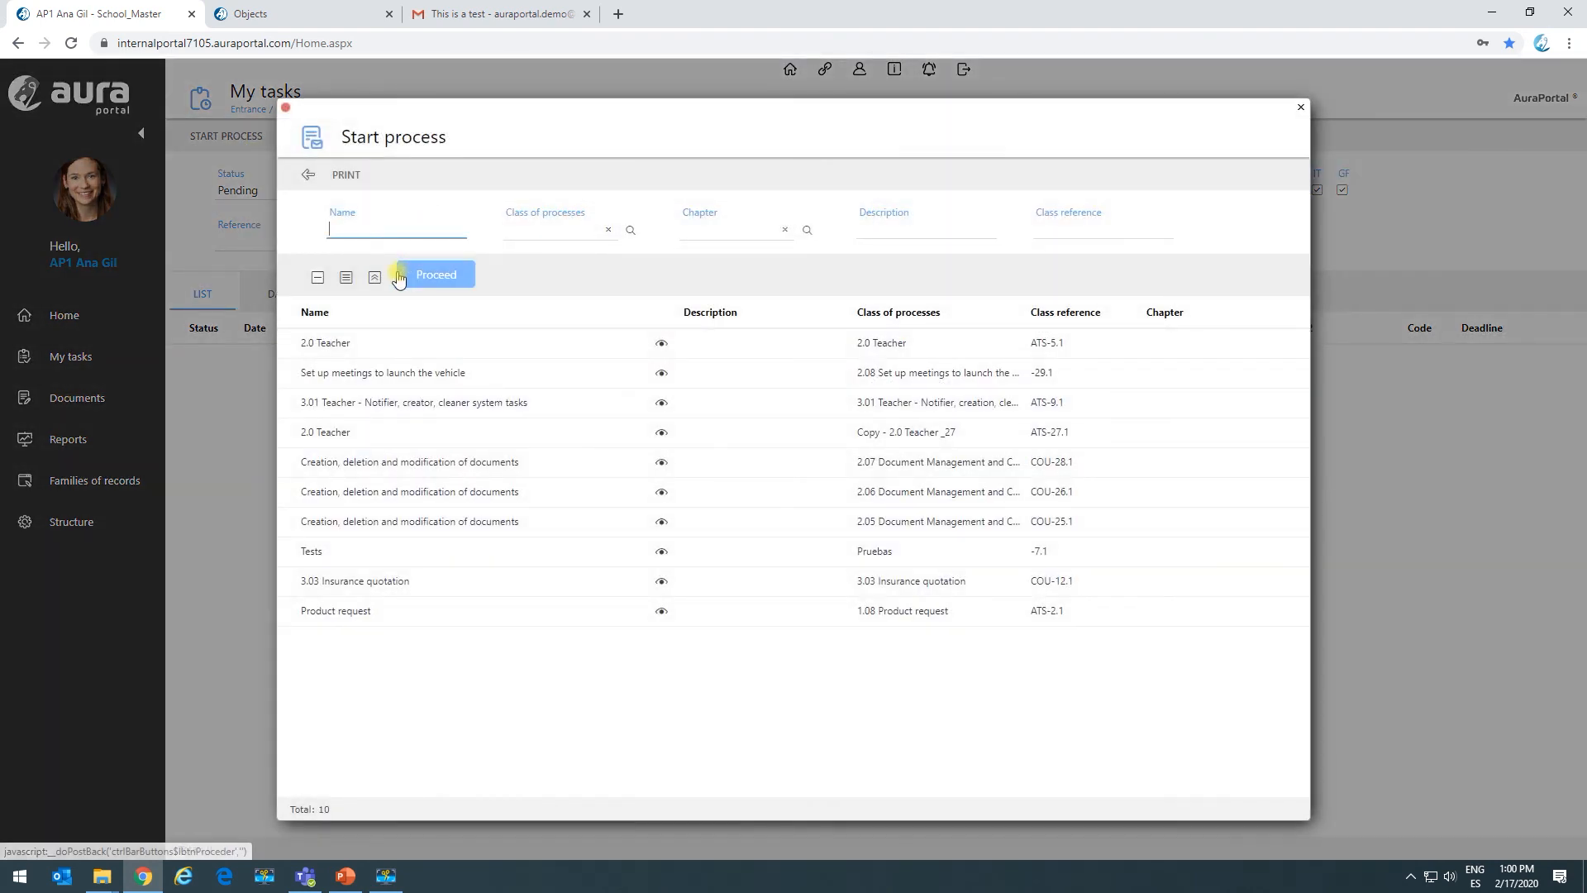
pyautogui.click(419, 413)
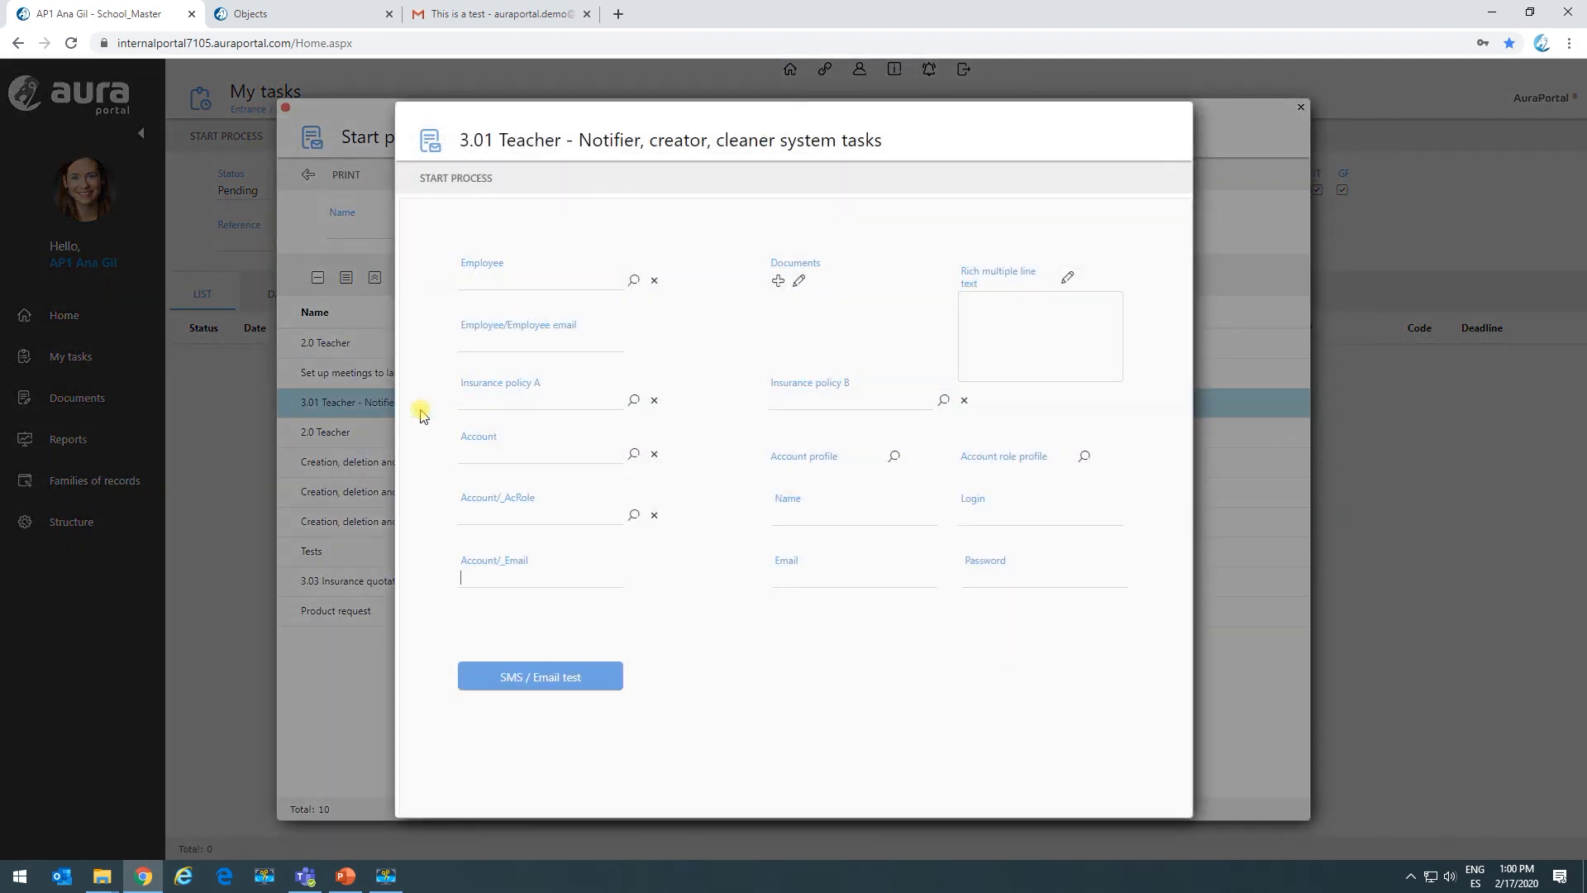
pyautogui.click(633, 279)
pyautogui.click(165, 322)
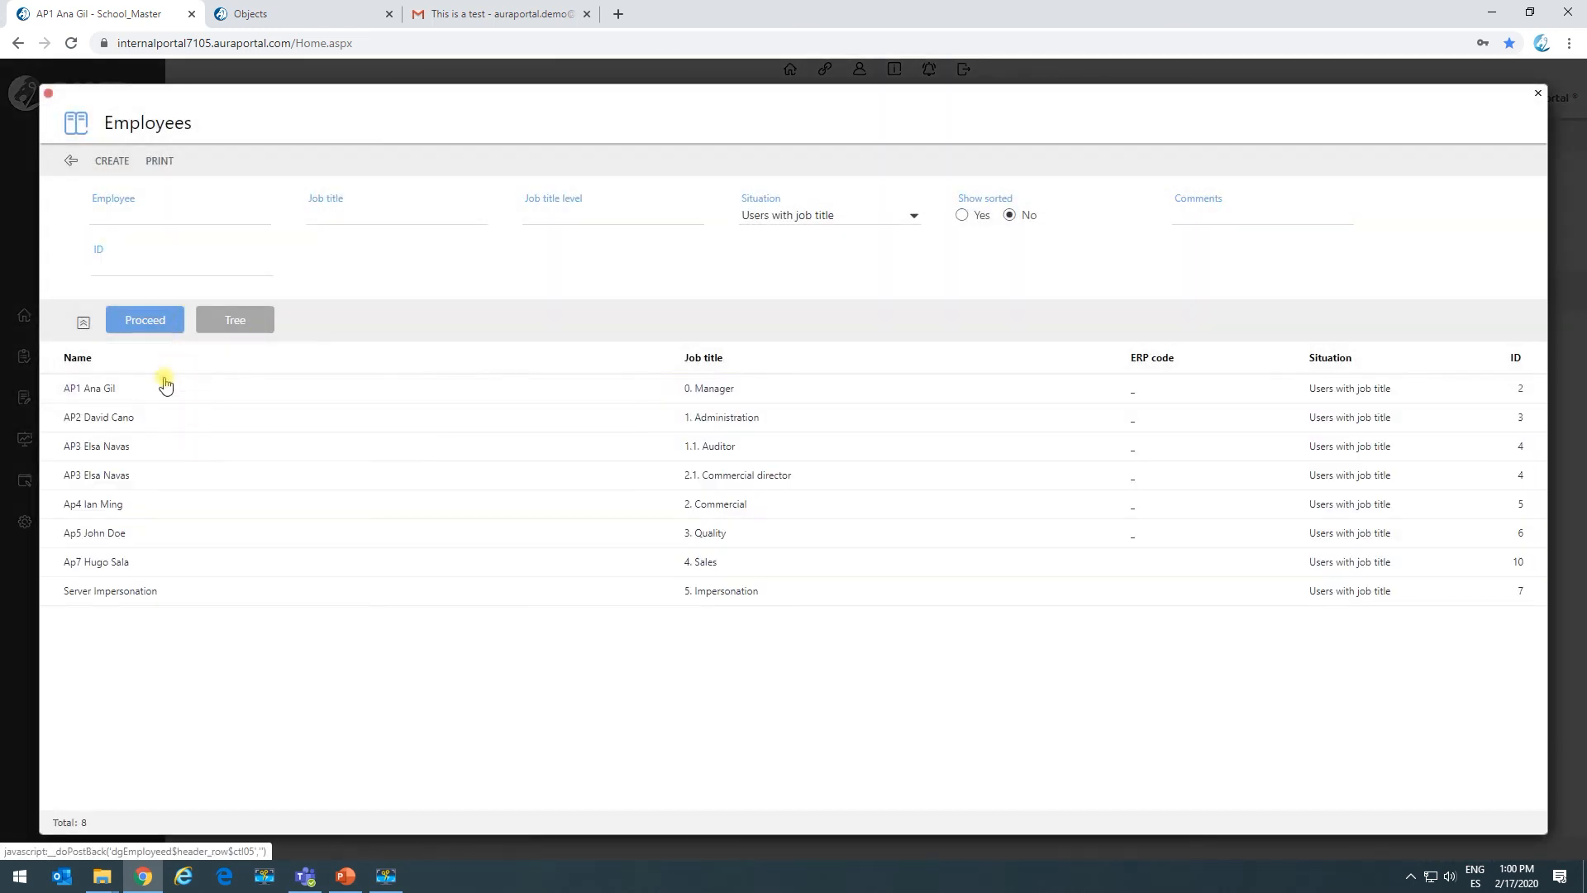
pyautogui.click(152, 397)
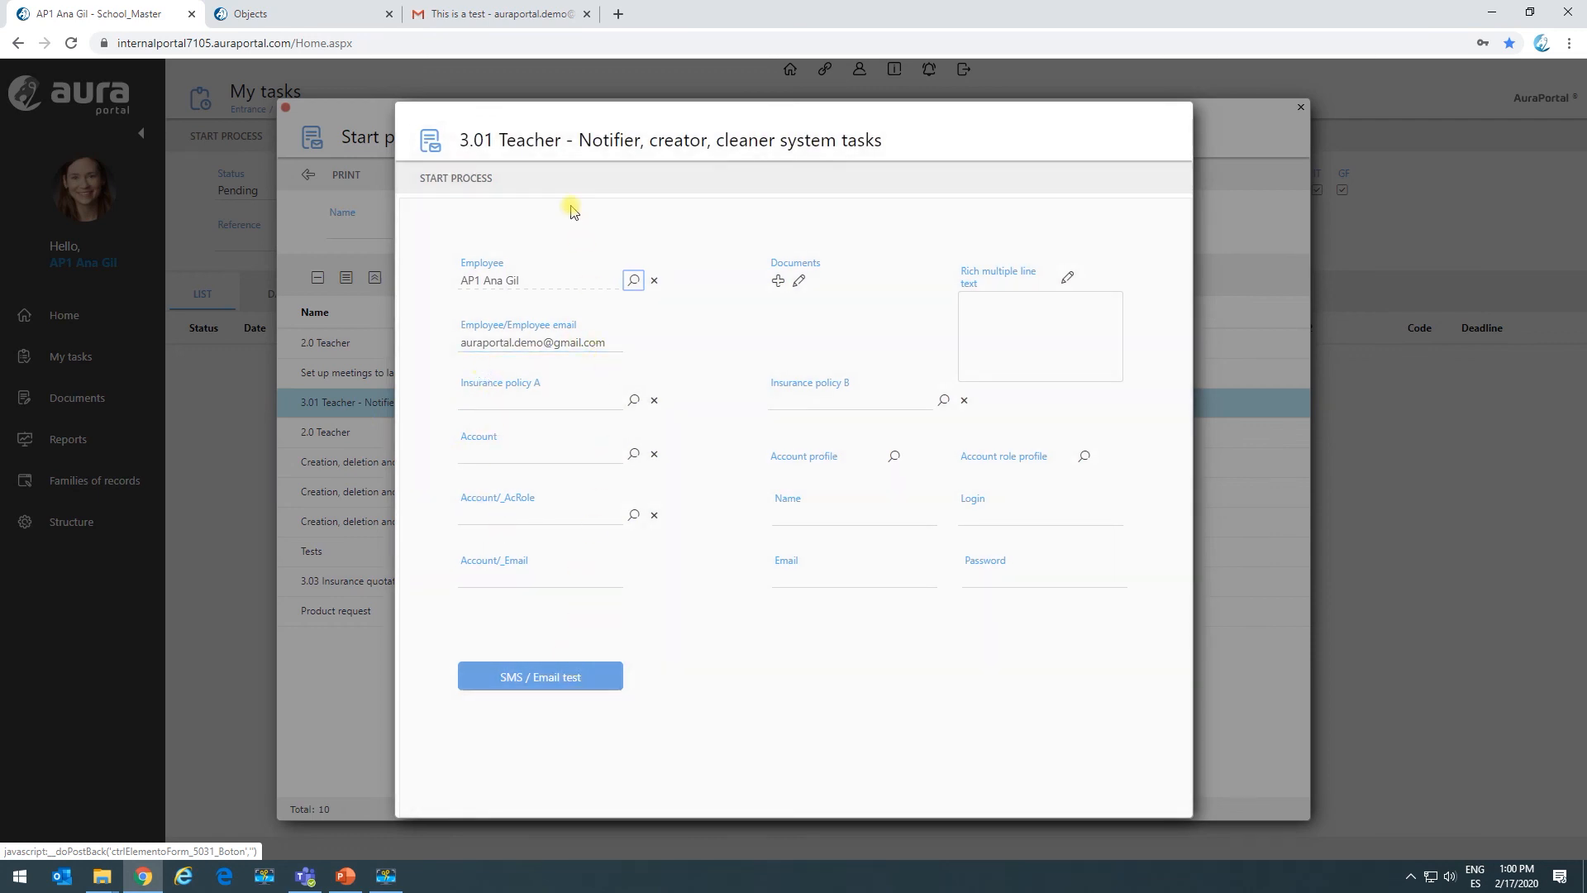
pyautogui.click(466, 183)
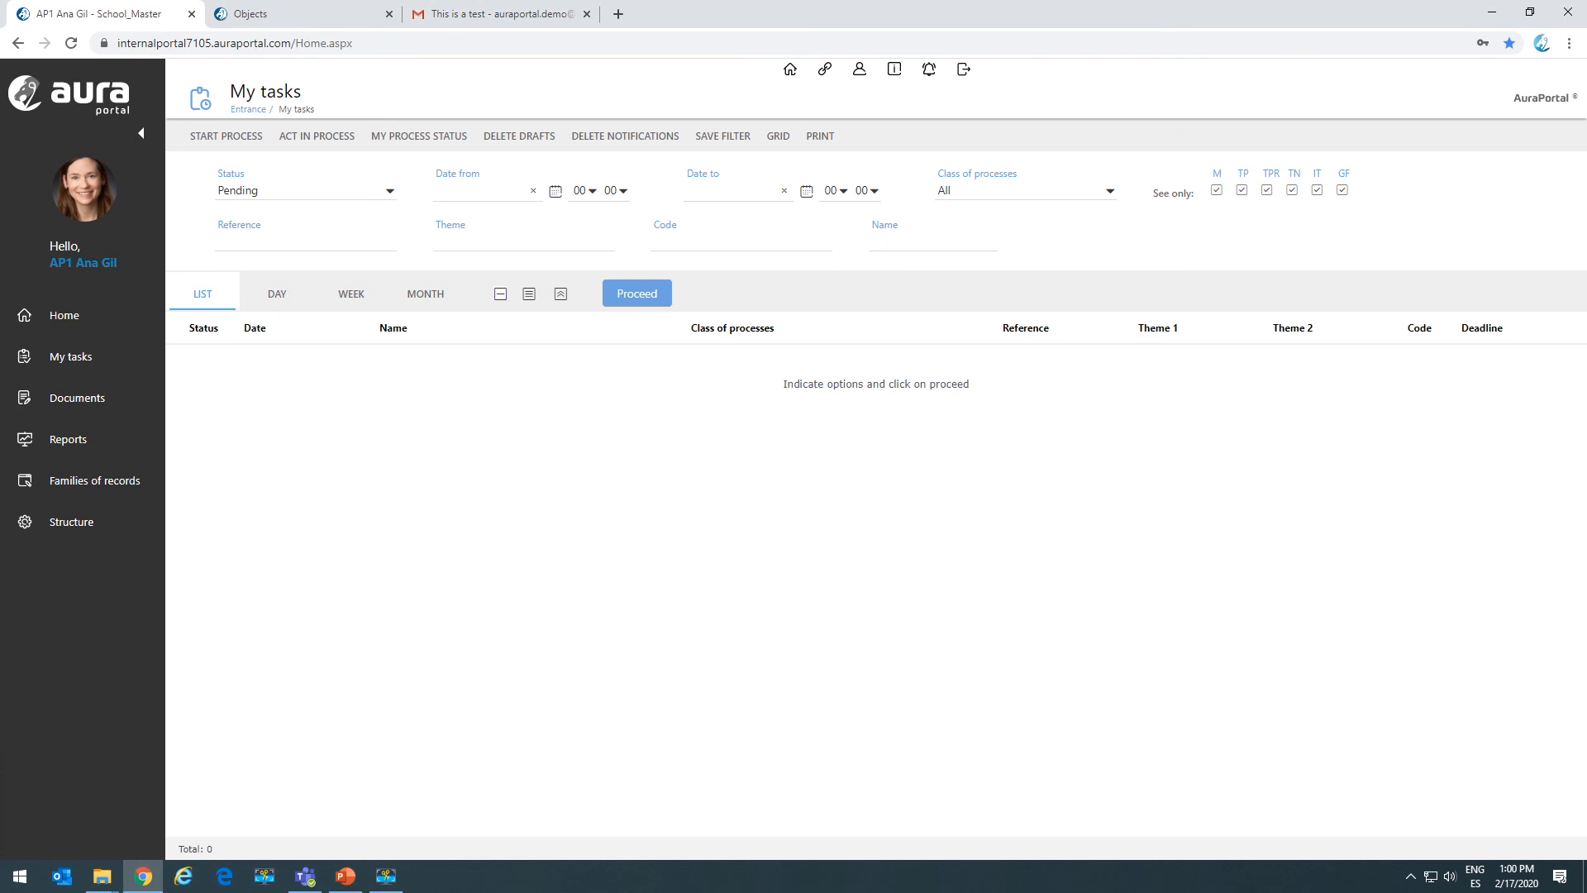
pyautogui.click(469, 16)
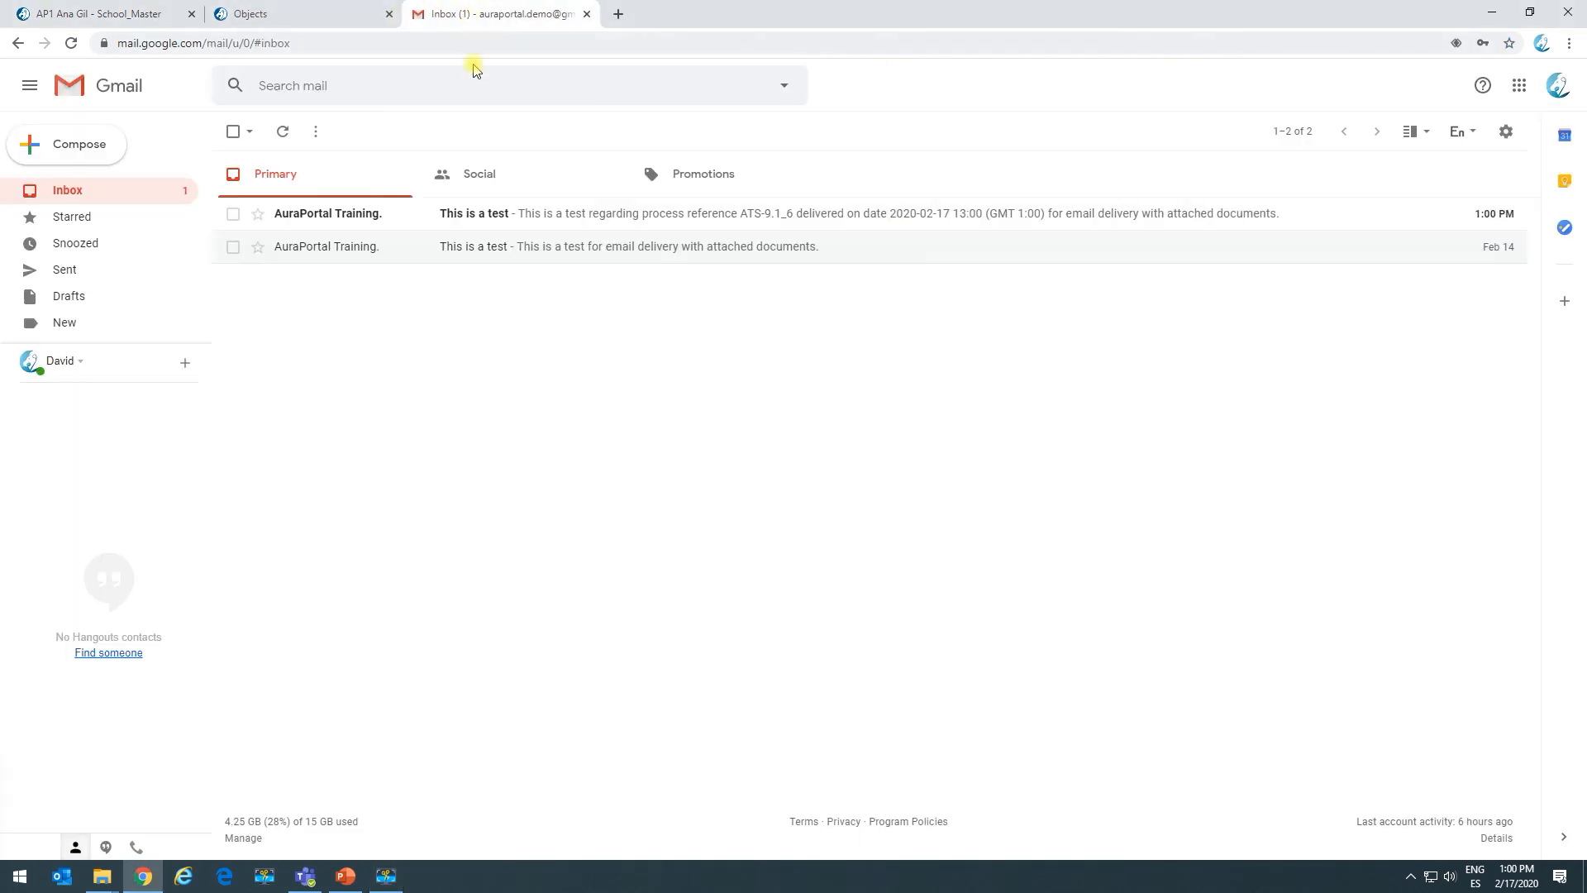
pyautogui.click(346, 216)
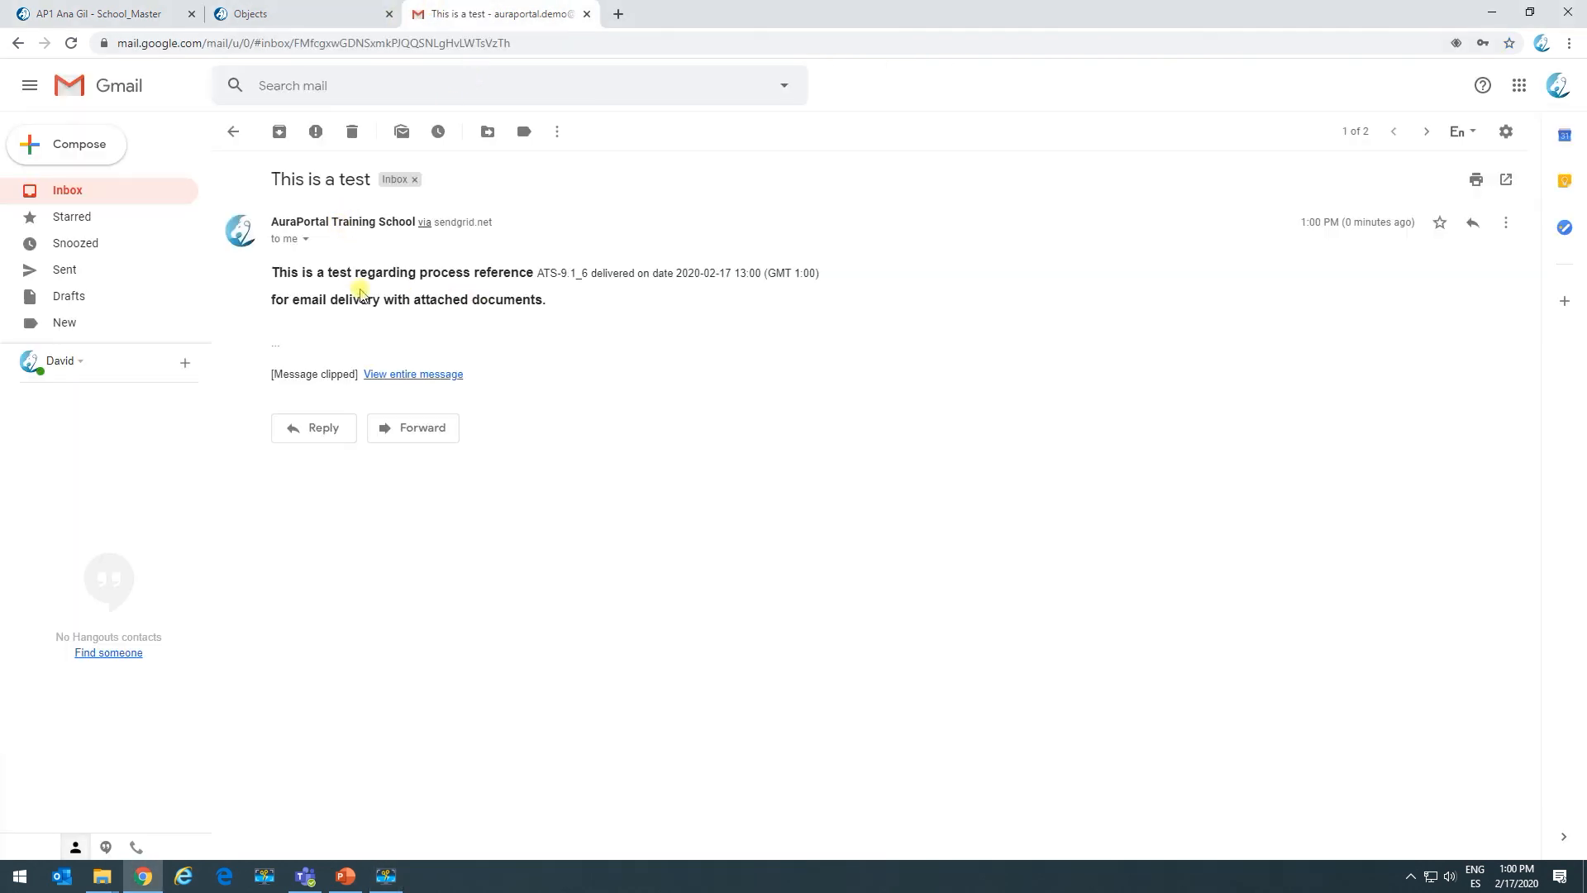
pyautogui.moveTo(295, 270)
pyautogui.mouseDown()
pyautogui.moveTo(532, 255)
pyautogui.moveTo(314, 299)
pyautogui.moveTo(278, 270)
pyautogui.mouseUp()
pyautogui.click(529, 269)
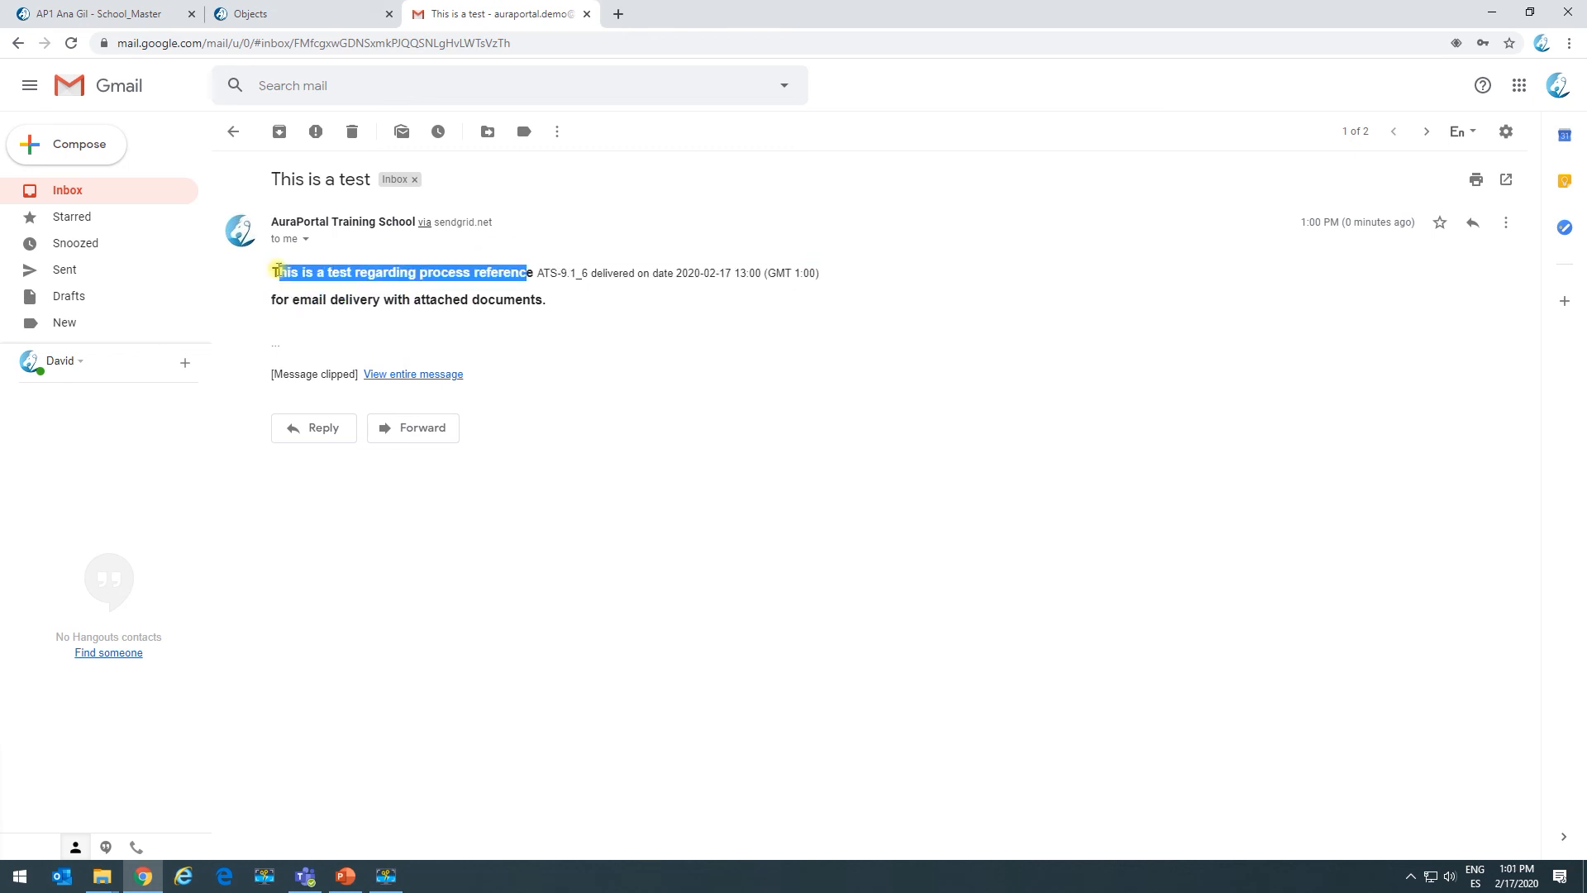
pyautogui.moveTo(536, 271); pyautogui.dragTo(814, 273)
pyautogui.click(810, 272)
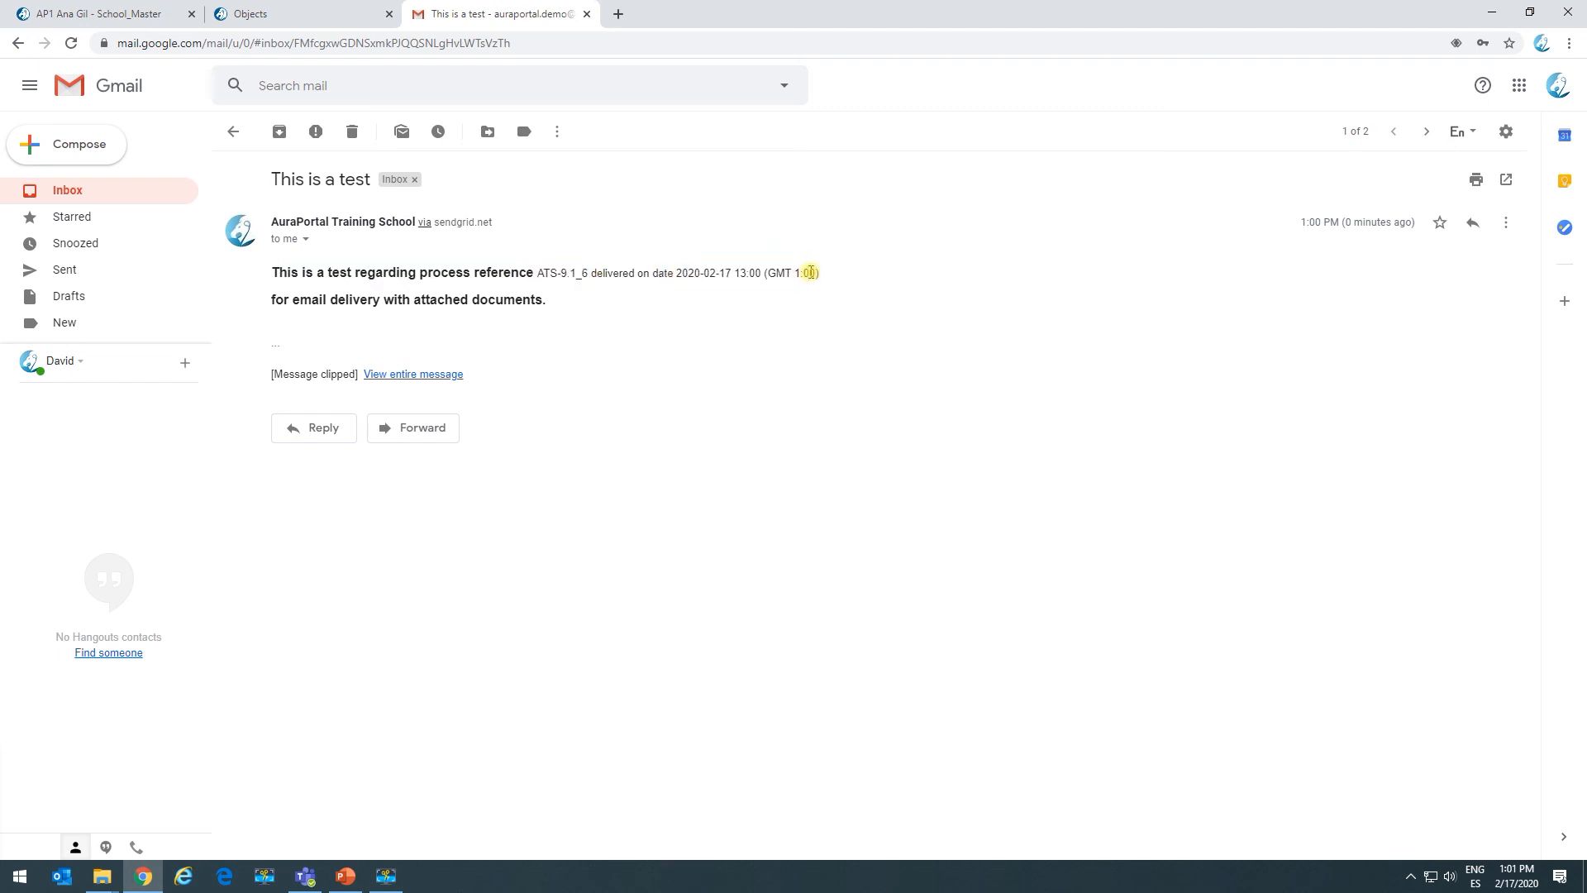